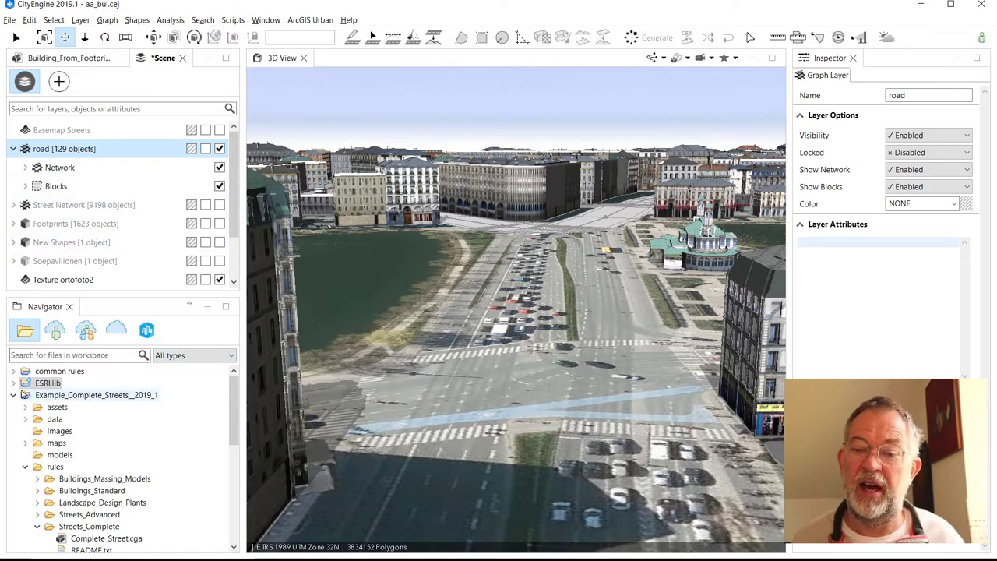
Step: Search the online portal for rule packages matching "pa*" and preview the paris.rpk listed below SynerGIS_nach_Hoehe_extrudieren_plus.rpk
{"action": "left_click", "coordinate": [117, 329]}
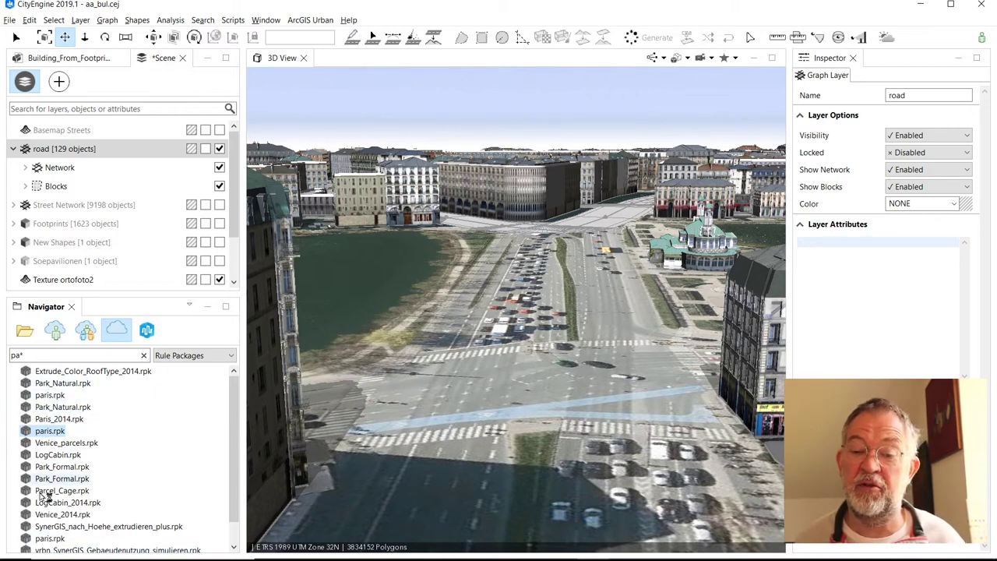
{"action": "right_click", "coordinate": [49, 538]}
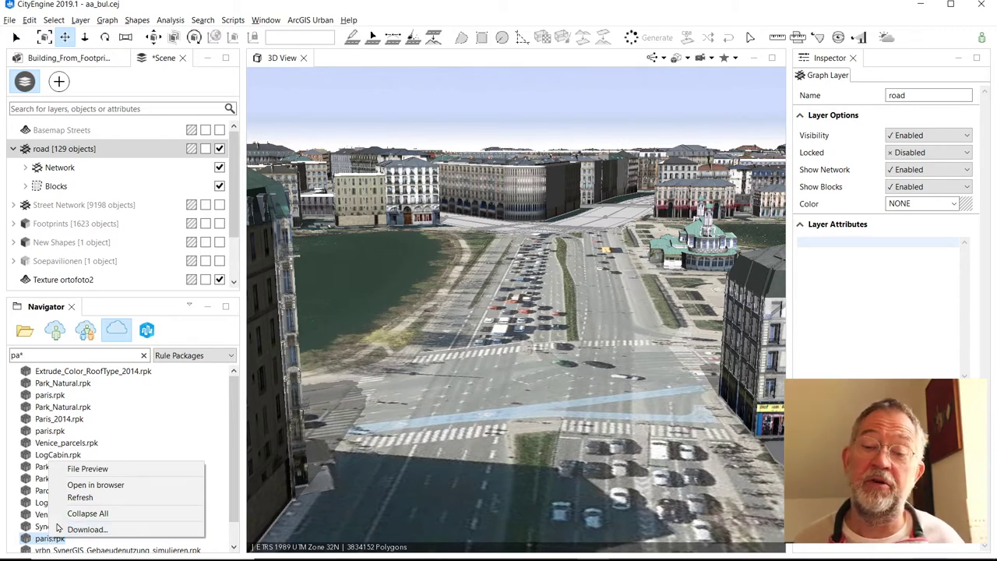
{"action": "left_click", "coordinate": [94, 470]}
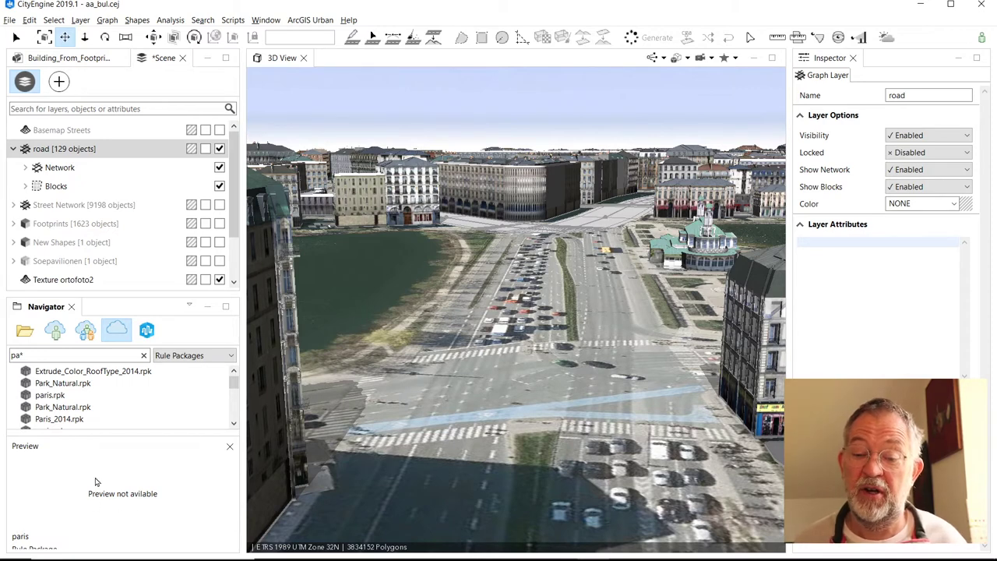
{"action": "left_click_drag", "start_coordinate": [125, 434], "coordinate": [130, 490]}
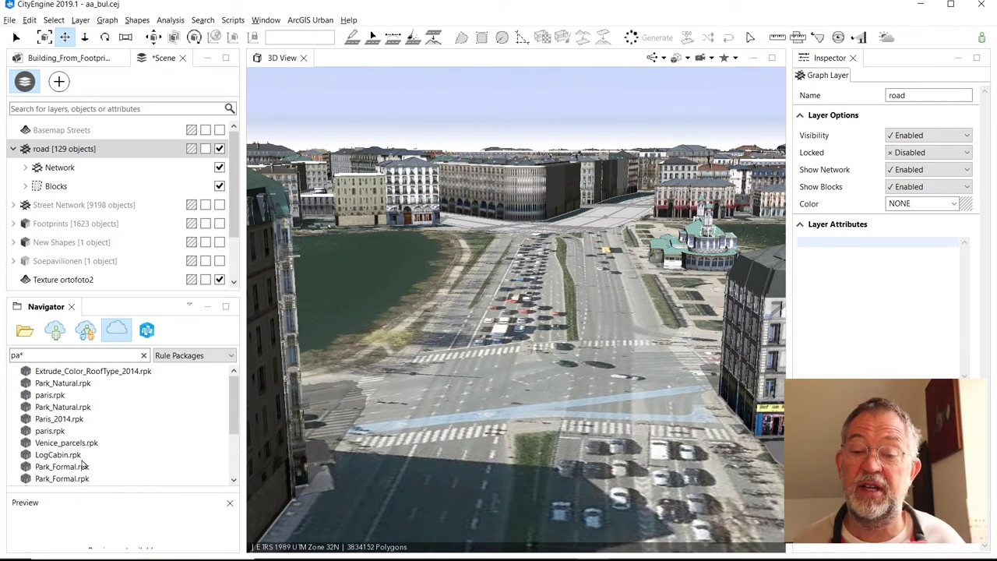
Step: Preview the paris.rpk listed between Paris_2014.rpk and Venice_parcels.rpk in the portal results
{"action": "right_click", "coordinate": [62, 431]}
{"action": "left_click", "coordinate": [89, 441]}
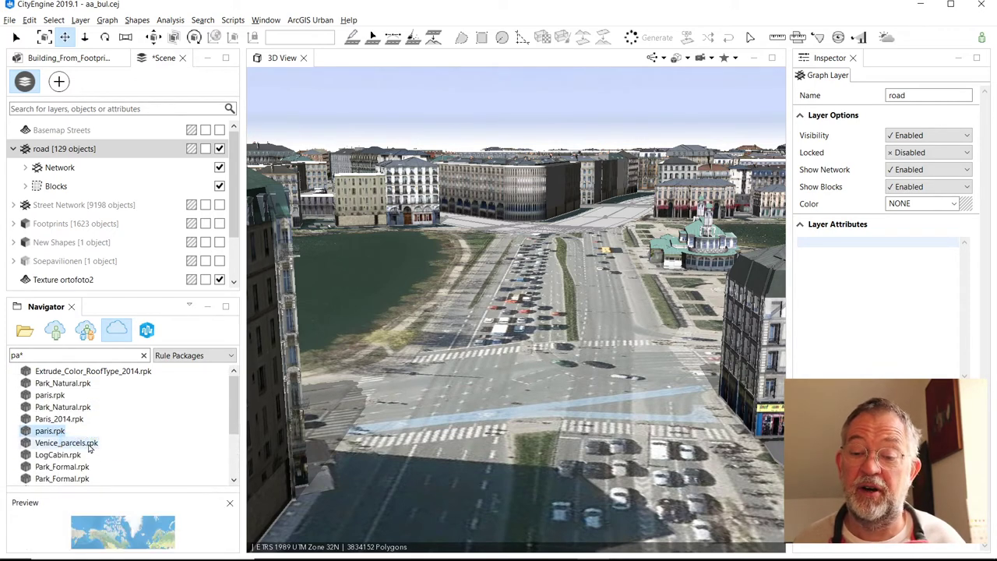
{"action": "mouse_move", "coordinate": [113, 490]}
{"action": "left_mouse_down"}
{"action": "mouse_move", "coordinate": [123, 379]}
{"action": "mouse_move", "coordinate": [109, 479]}
{"action": "left_mouse_up"}
Step: Preview the first paris.rpk in the portal results, compare it with the second one, and clear the search
{"action": "left_click", "coordinate": [45, 395]}
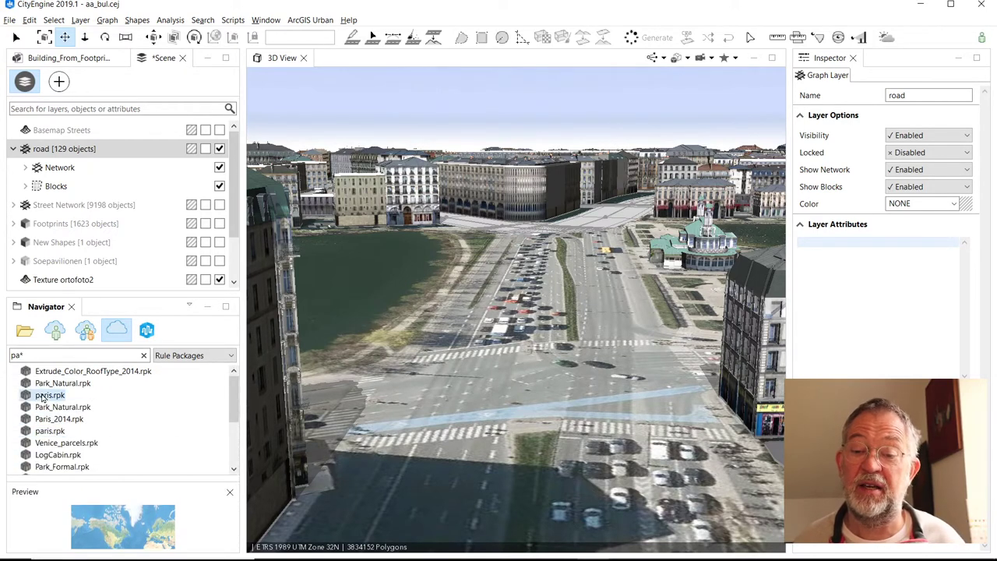
{"action": "right_click", "coordinate": [43, 395]}
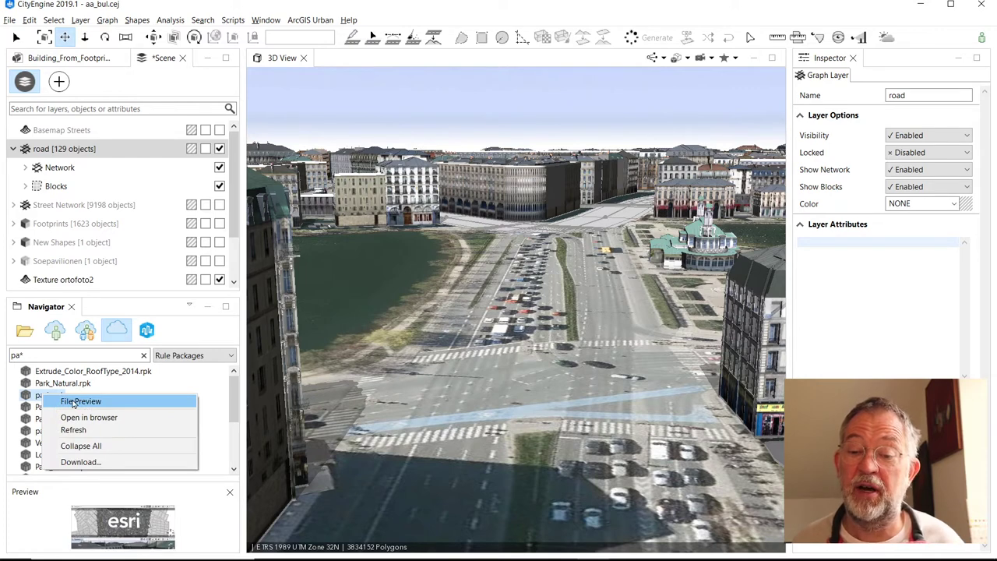
{"action": "left_click", "coordinate": [75, 403]}
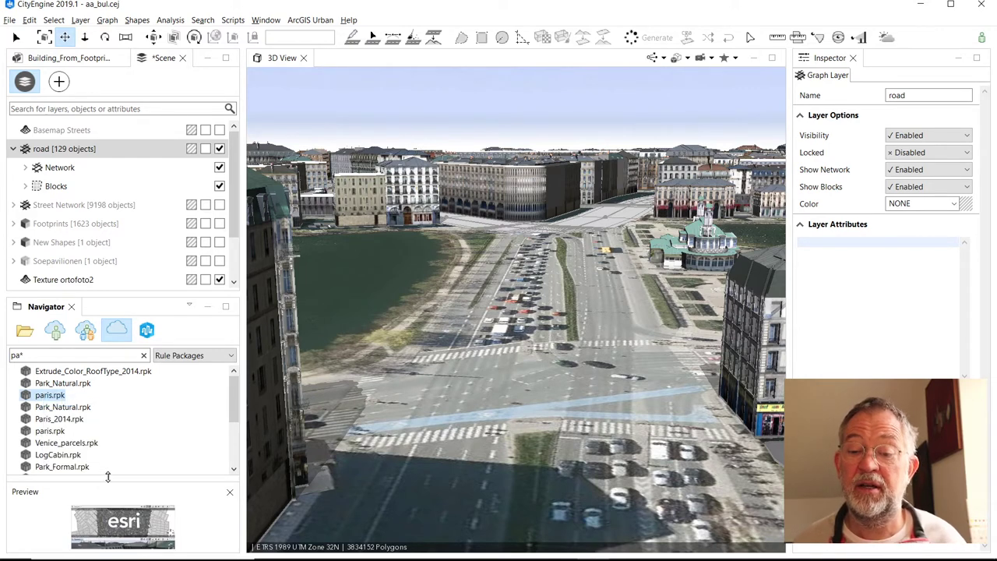
{"action": "mouse_move", "coordinate": [109, 478]}
{"action": "left_mouse_down"}
{"action": "mouse_move", "coordinate": [116, 397]}
{"action": "mouse_move", "coordinate": [116, 466]}
{"action": "left_mouse_up"}
{"action": "left_click", "coordinate": [48, 433]}
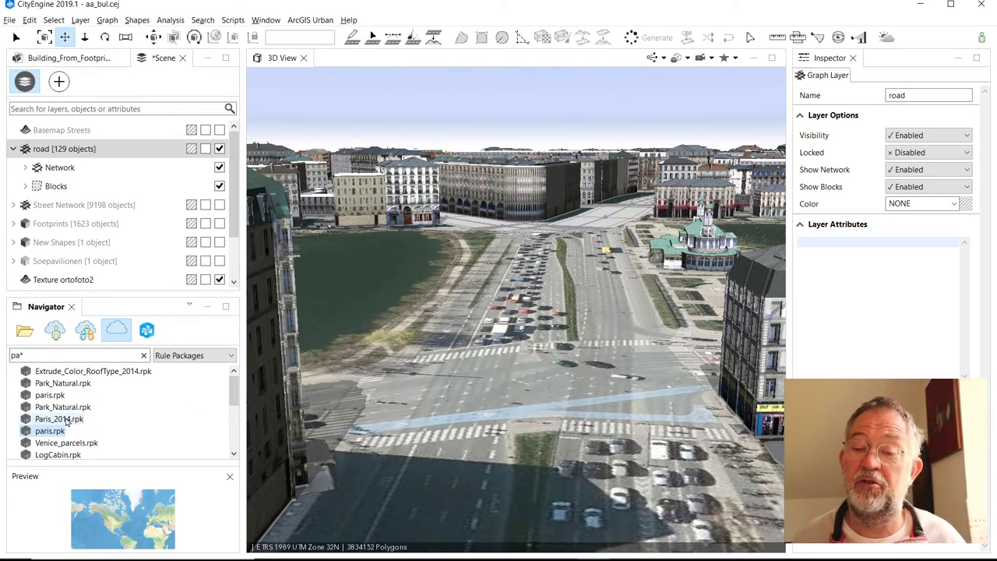
{"action": "left_click", "coordinate": [144, 355]}
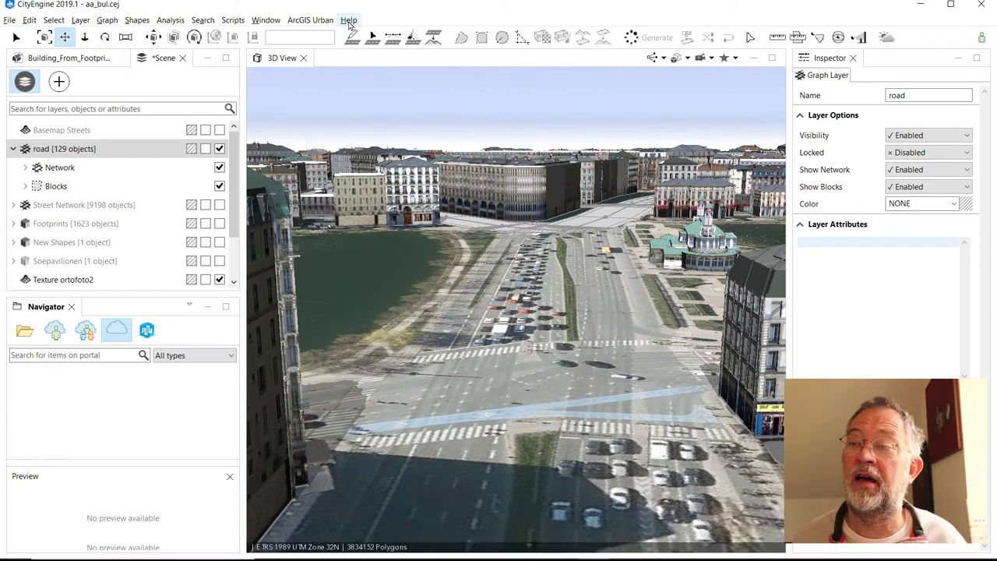
Step: Download the Example Complete Streets 2019.1 project from the CityEngine tutorials and examples
{"action": "left_click", "coordinate": [349, 20]}
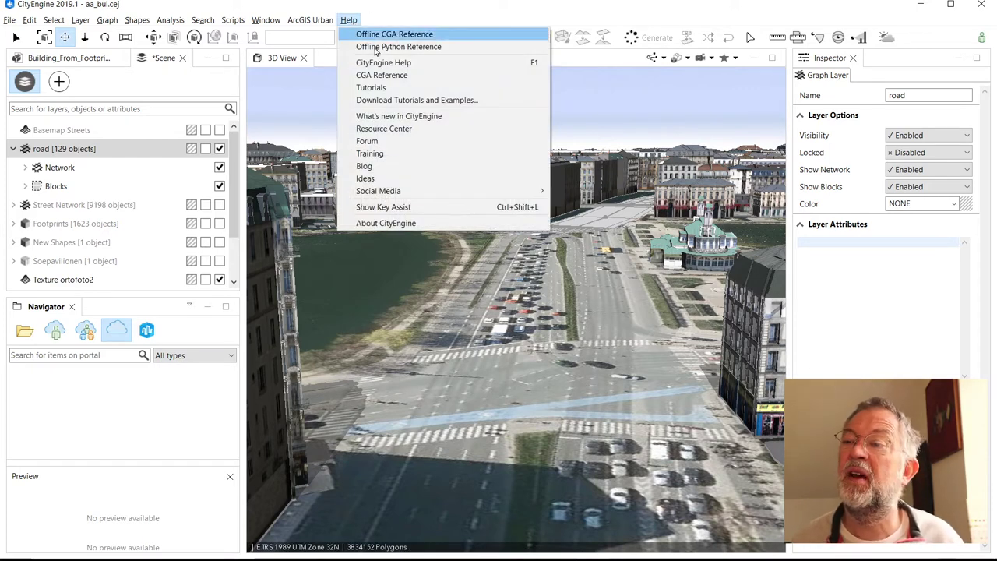
{"action": "left_click", "coordinate": [423, 101]}
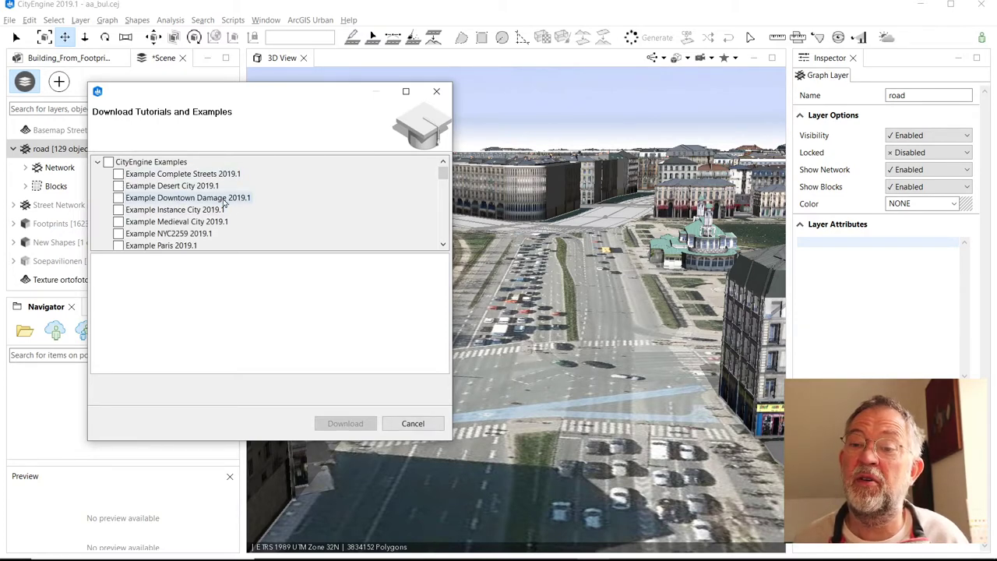
{"action": "left_click", "coordinate": [118, 246]}
{"action": "left_click", "coordinate": [117, 246]}
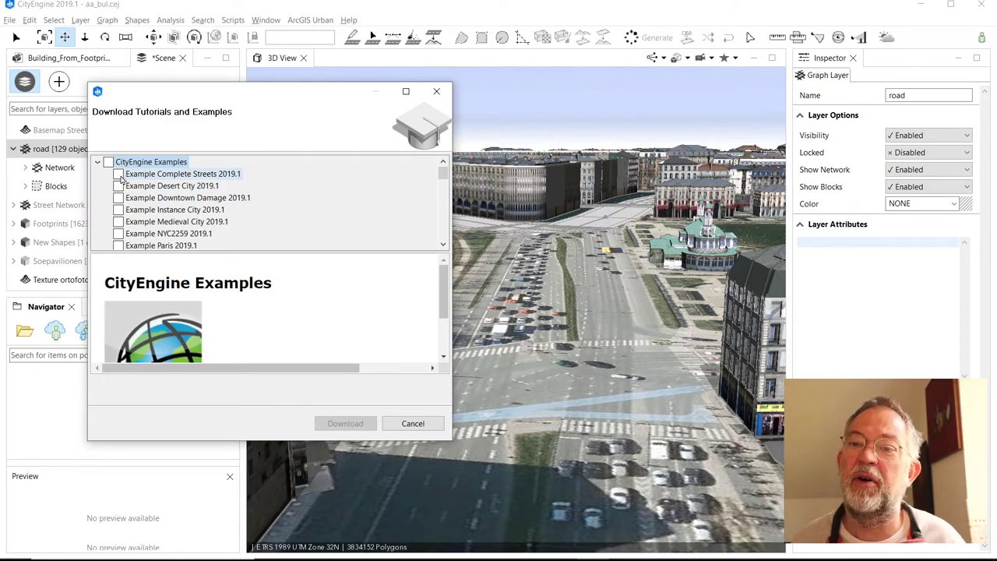
{"action": "left_click", "coordinate": [119, 174]}
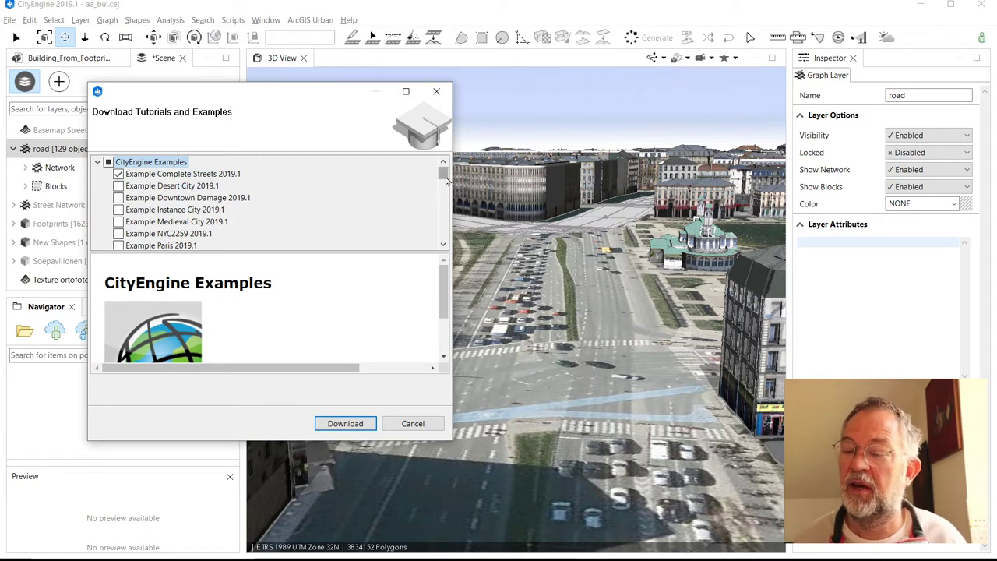
{"action": "left_click_drag", "start_coordinate": [444, 179], "coordinate": [426, 211]}
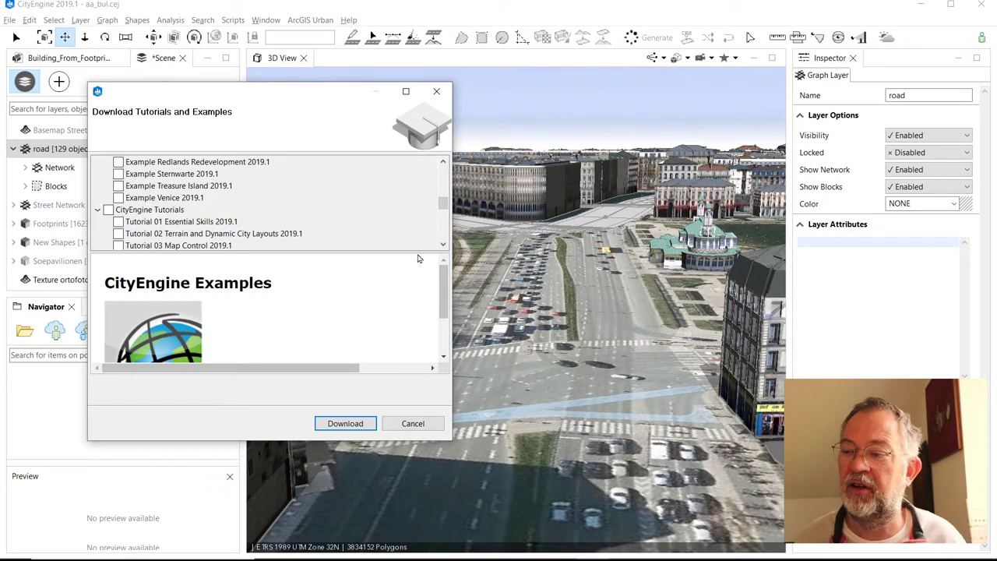
{"action": "scroll", "coordinate": [212, 168], "scroll_direction": "up", "scroll_amount": 5}
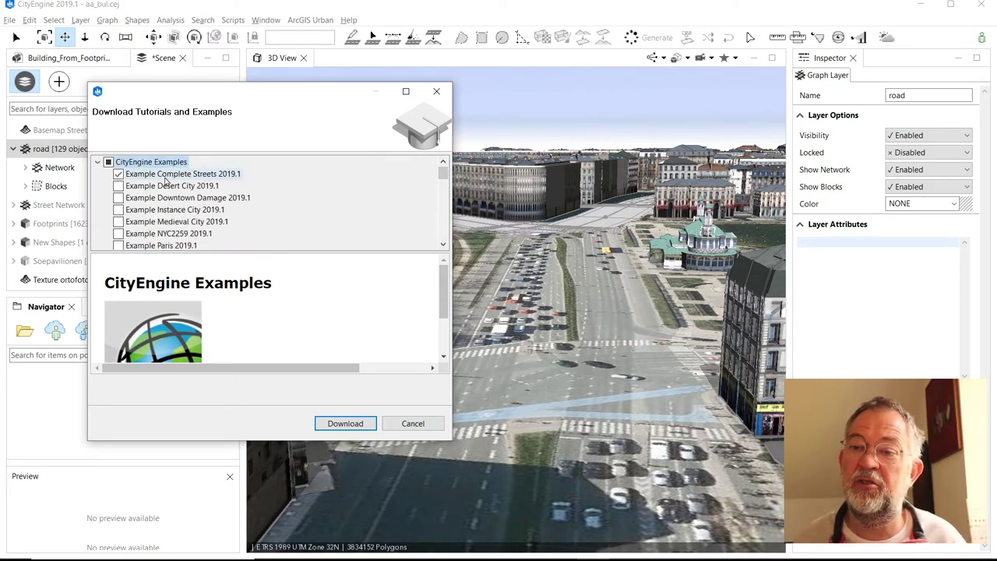
{"action": "left_click", "coordinate": [343, 423]}
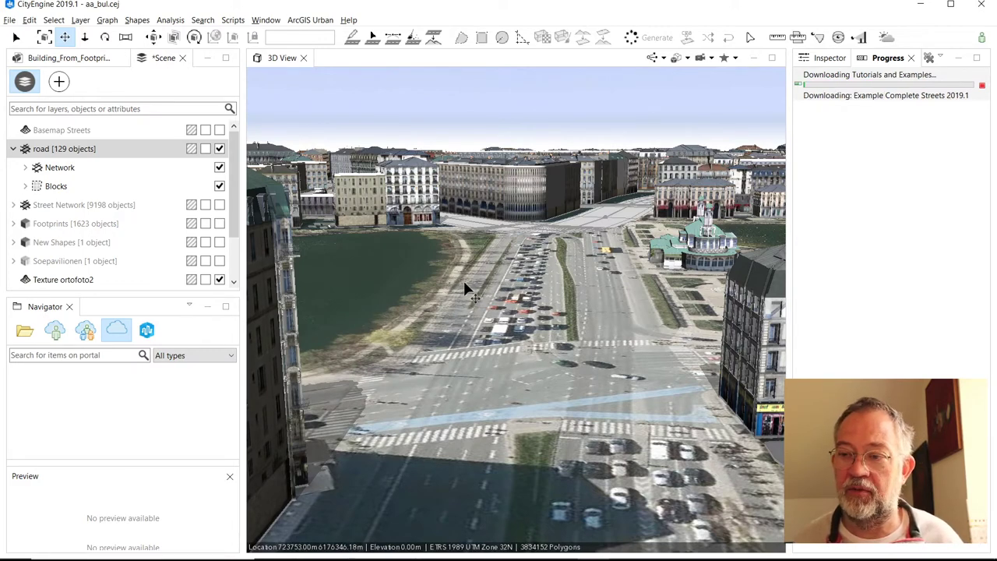
{"action": "left_click", "coordinate": [344, 21]}
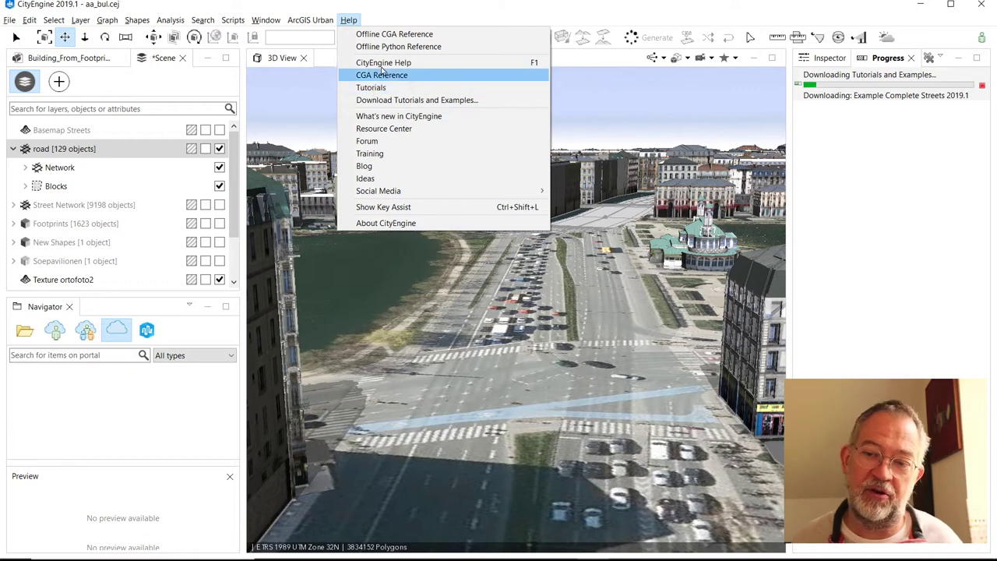
{"action": "left_click", "coordinate": [568, 4]}
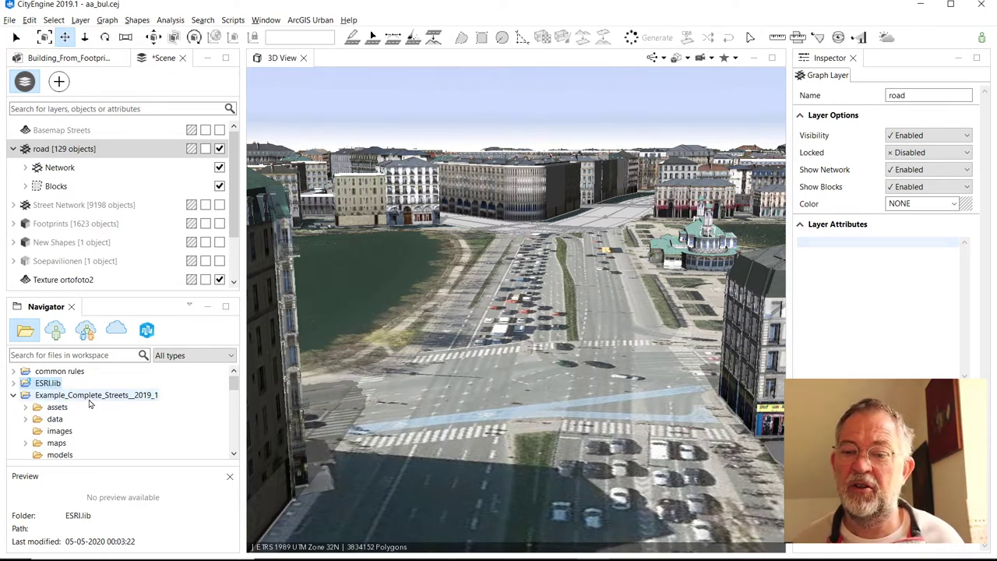
Step: Collapse the Example_Complete_Streets__2019_1 and test_1 projects and look through the rules folder of common rules
{"action": "left_click", "coordinate": [13, 396]}
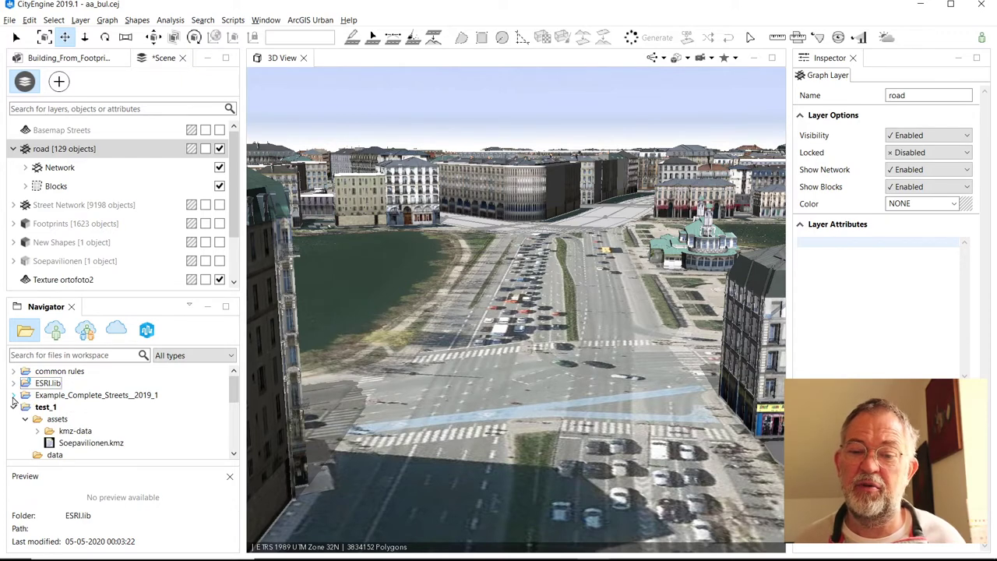
{"action": "left_click", "coordinate": [14, 408]}
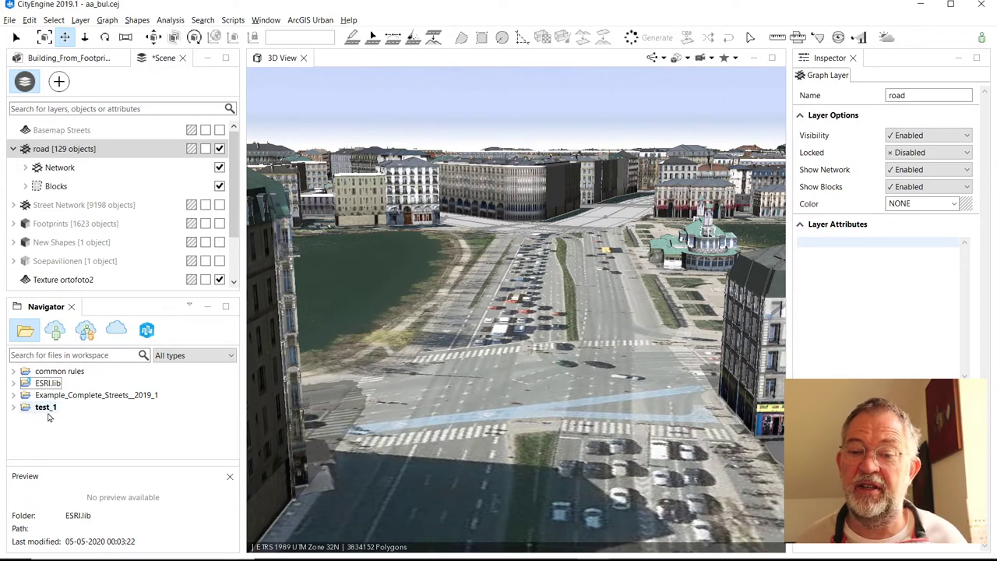
{"action": "left_click", "coordinate": [14, 372]}
{"action": "scroll", "coordinate": [27, 402], "scroll_direction": "down", "scroll_amount": 2}
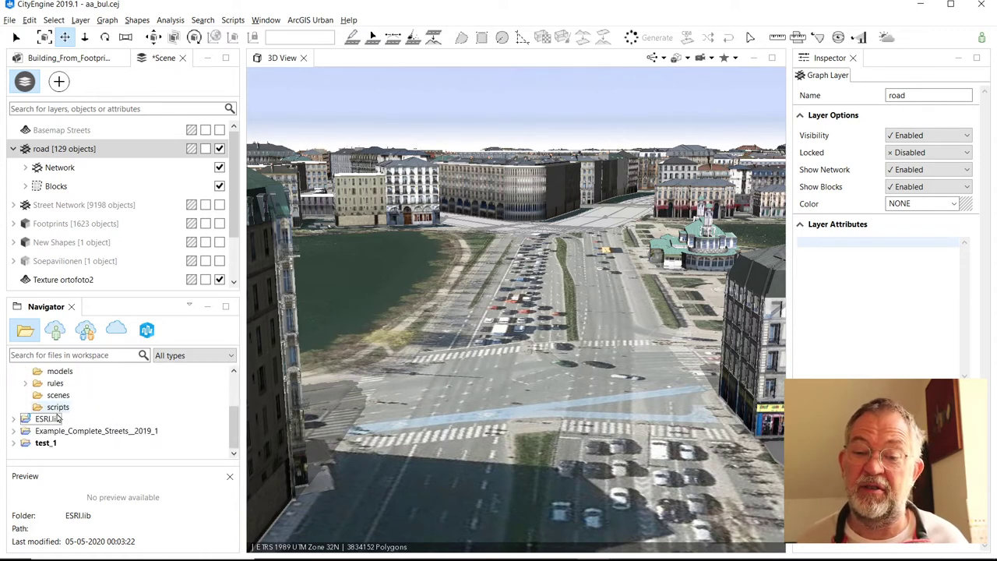
{"action": "left_click", "coordinate": [25, 385]}
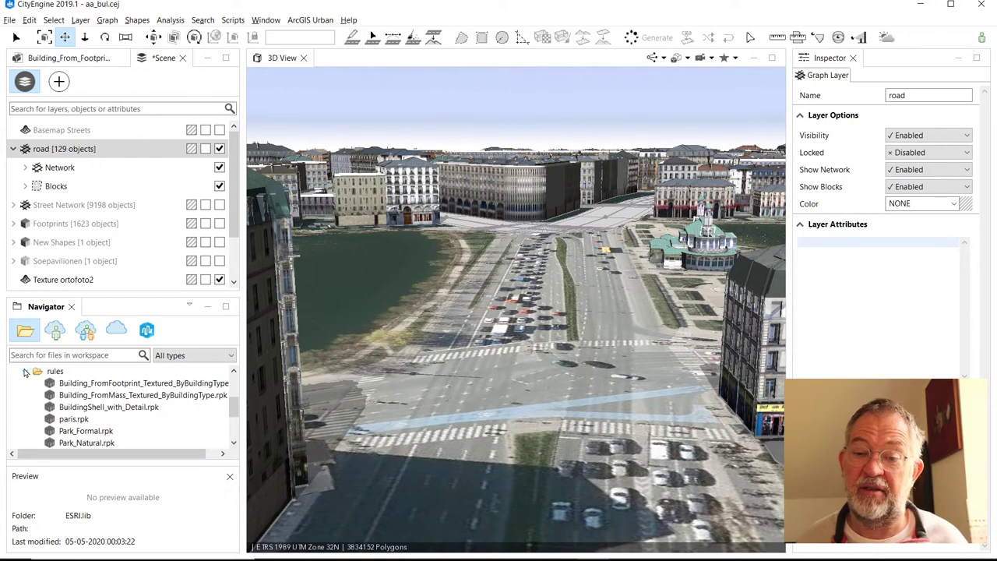
{"action": "left_click", "coordinate": [26, 373]}
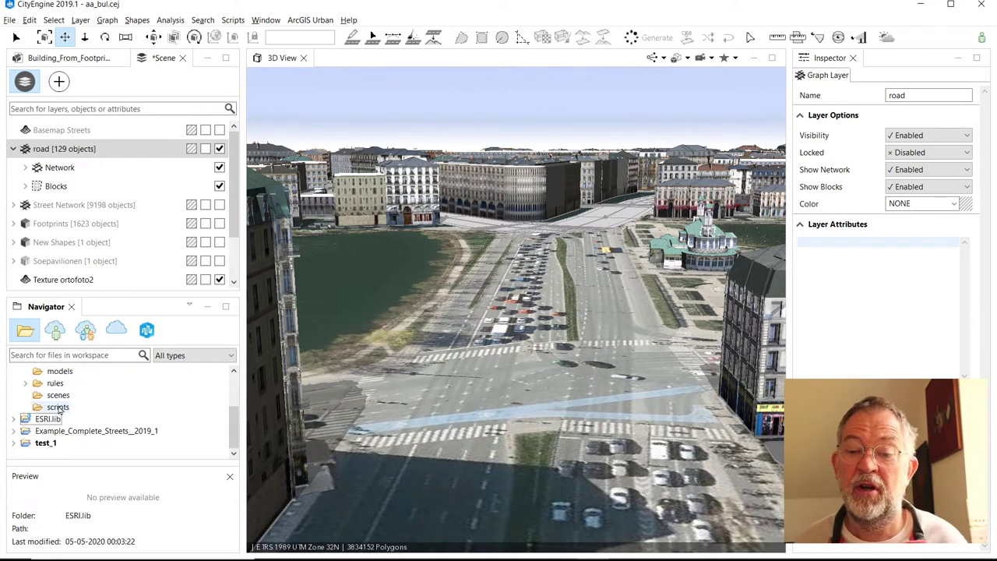
Step: Expand the Example_Complete_Streets__2019_1 project and look through its rules folders
{"action": "left_click", "coordinate": [13, 432]}
{"action": "scroll", "coordinate": [97, 429], "scroll_direction": "down", "scroll_amount": 2}
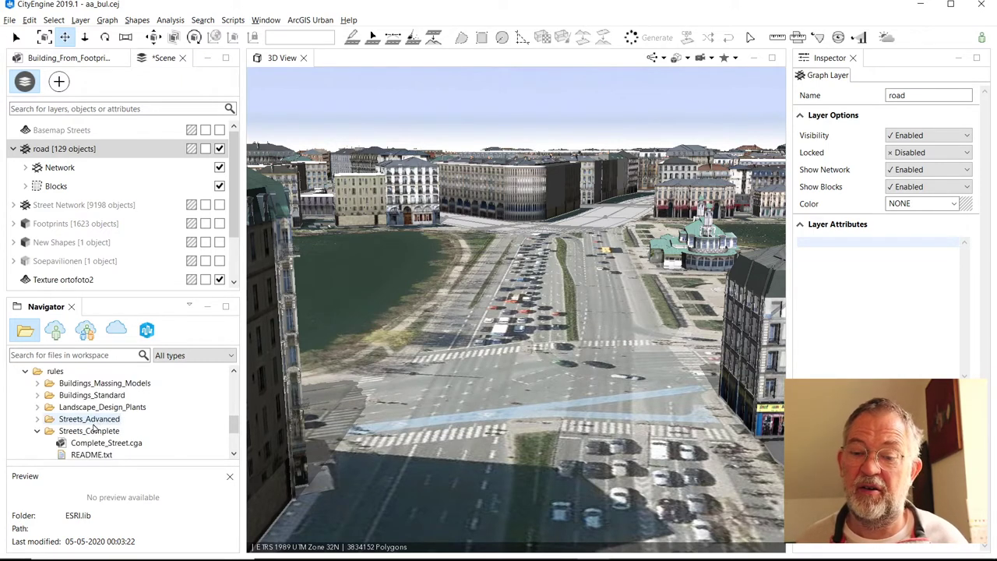
{"action": "scroll", "coordinate": [44, 398], "scroll_direction": "up", "scroll_amount": 2}
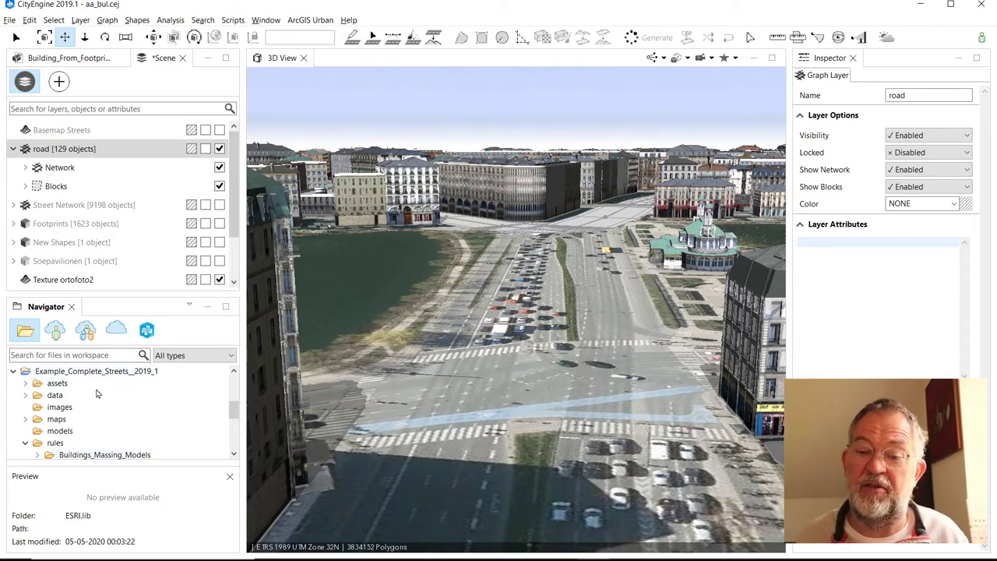
{"action": "left_click_drag", "start_coordinate": [233, 409], "coordinate": [233, 433]}
Step: Open README.txt from the Streets_Complete rules folder, read its full lines, and collapse the folder
{"action": "left_click", "coordinate": [91, 432]}
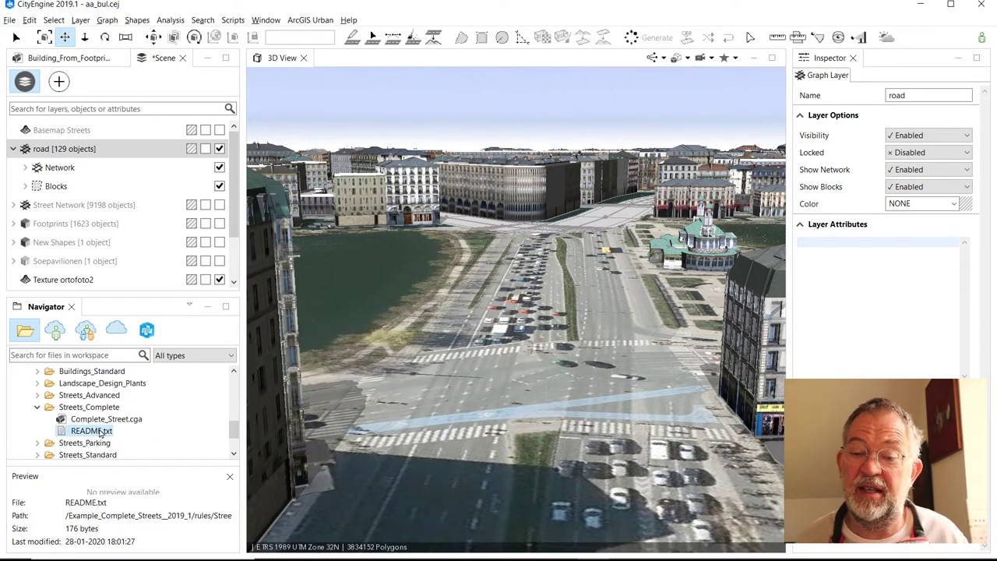
{"action": "double_click", "coordinate": [89, 433]}
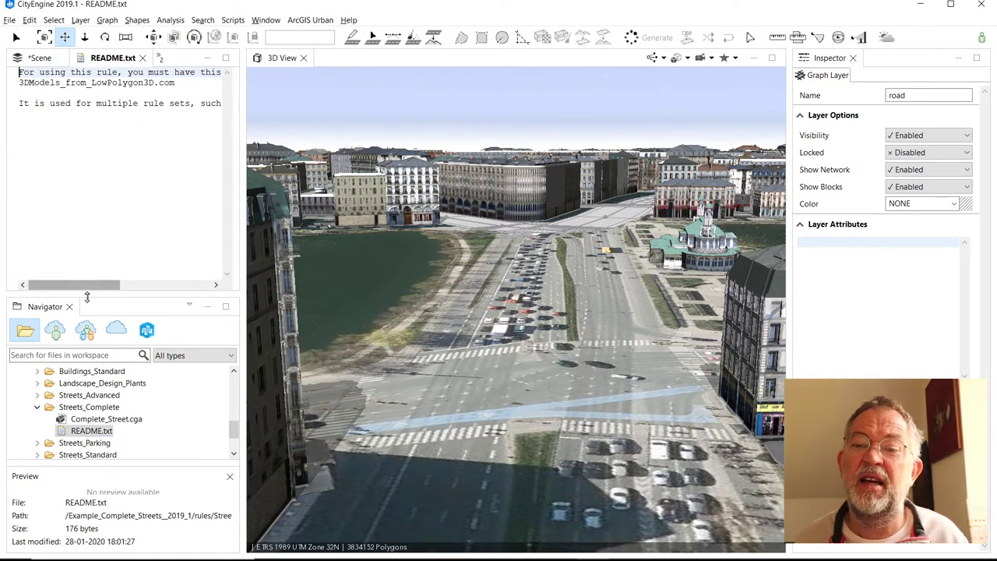
{"action": "left_click_drag", "start_coordinate": [85, 286], "coordinate": [127, 288]}
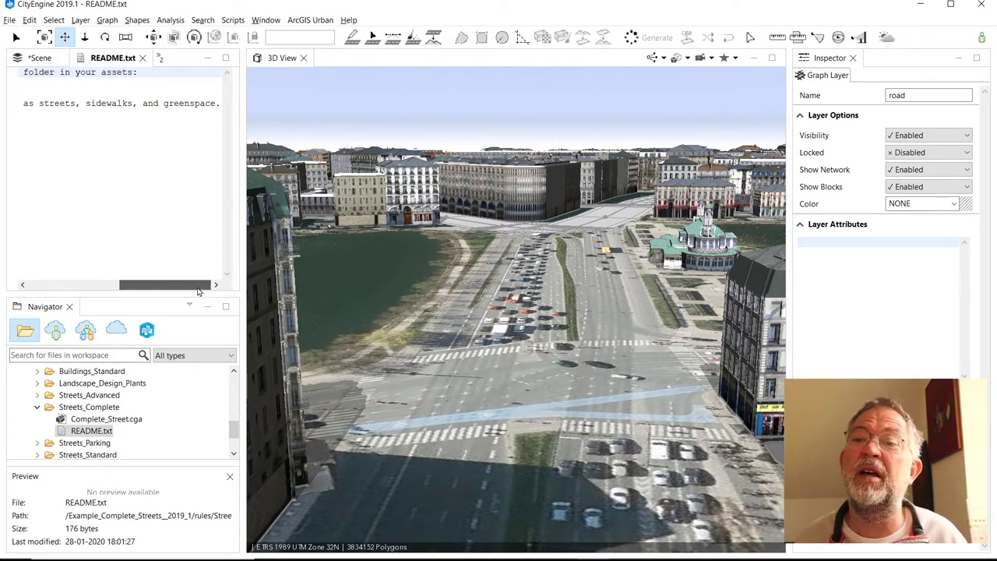
{"action": "left_click_drag", "start_coordinate": [199, 291], "coordinate": [58, 293]}
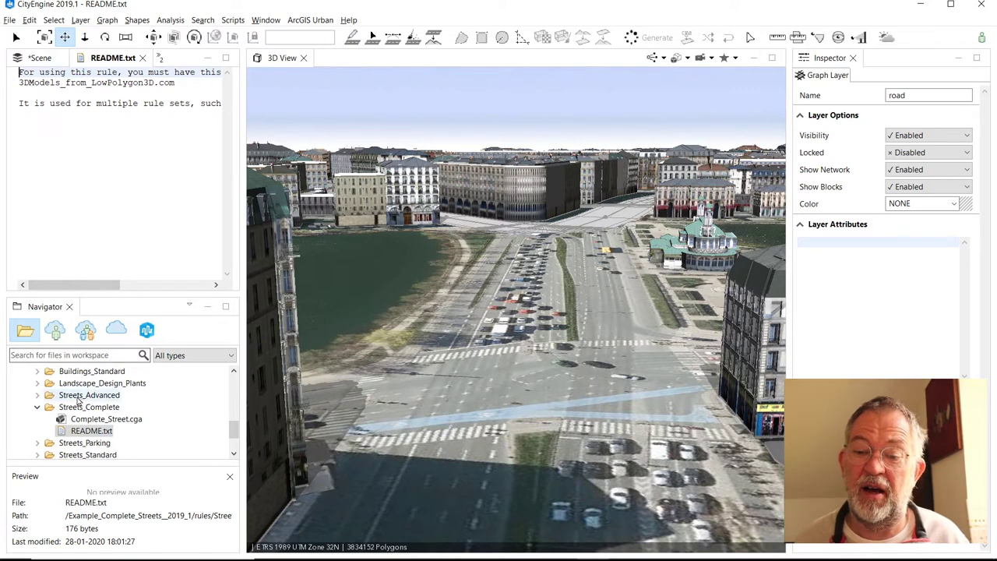
{"action": "double_click", "coordinate": [62, 431]}
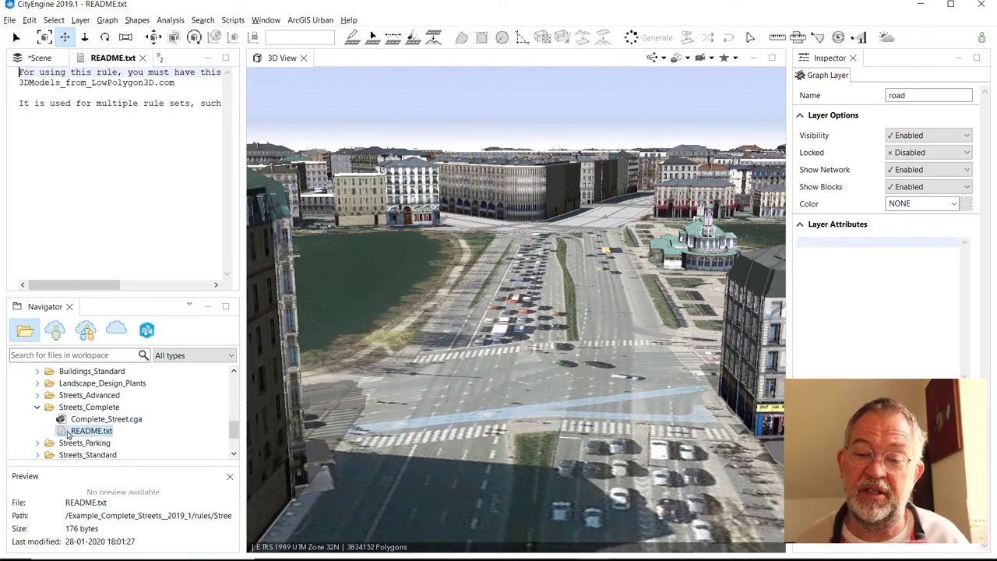
{"action": "left_click", "coordinate": [37, 406]}
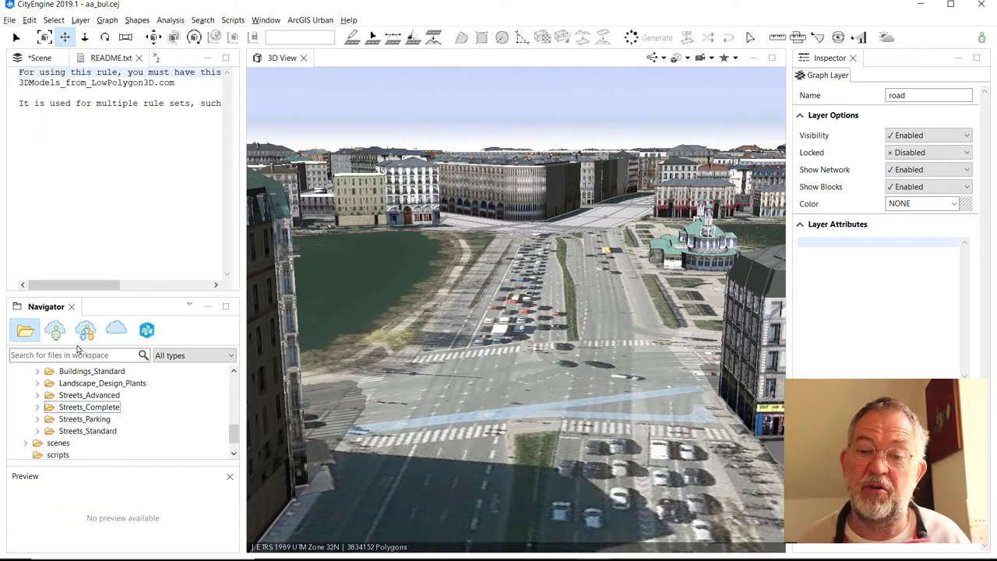
Step: Review the packages offered in Manage ESRI.lib, mark all of them, and close the dialog without updating
{"action": "left_click", "coordinate": [9, 21]}
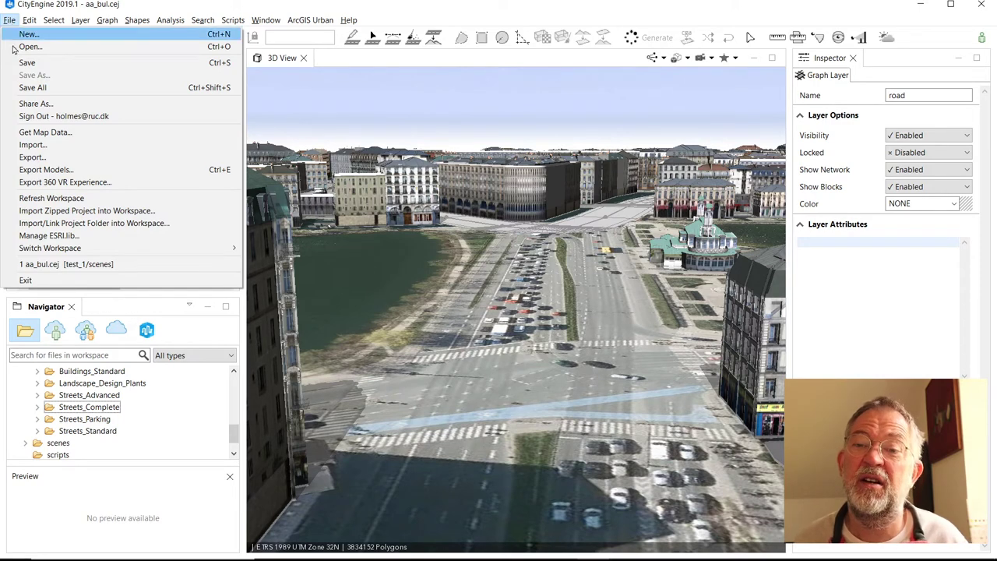
{"action": "left_click", "coordinate": [47, 237]}
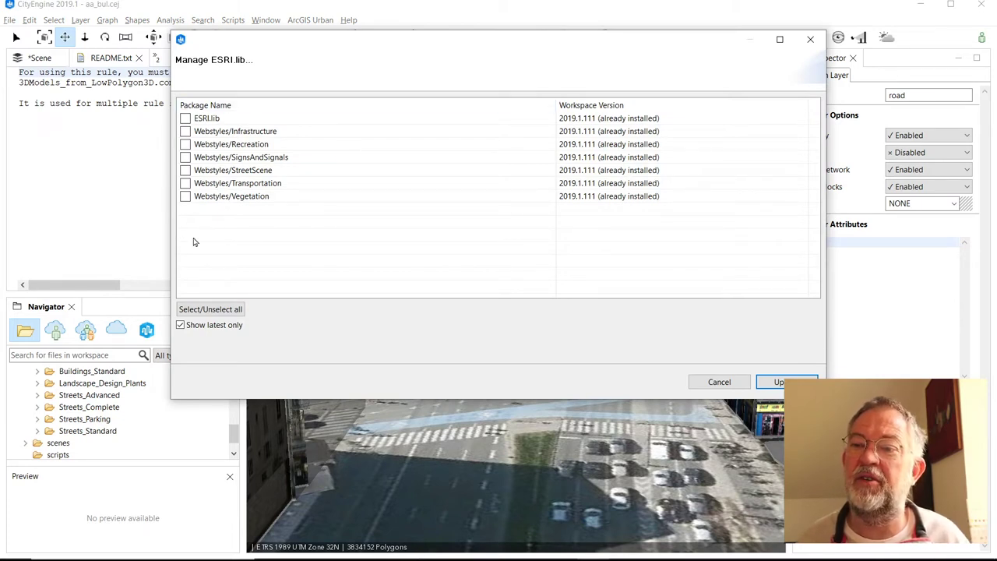
{"action": "left_click", "coordinate": [219, 310]}
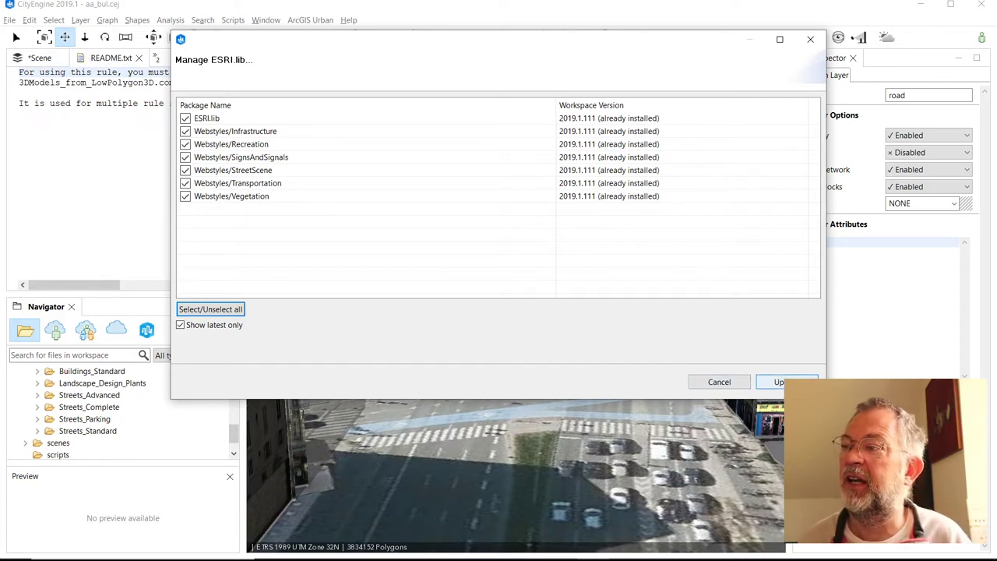
{"action": "left_click", "coordinate": [810, 39]}
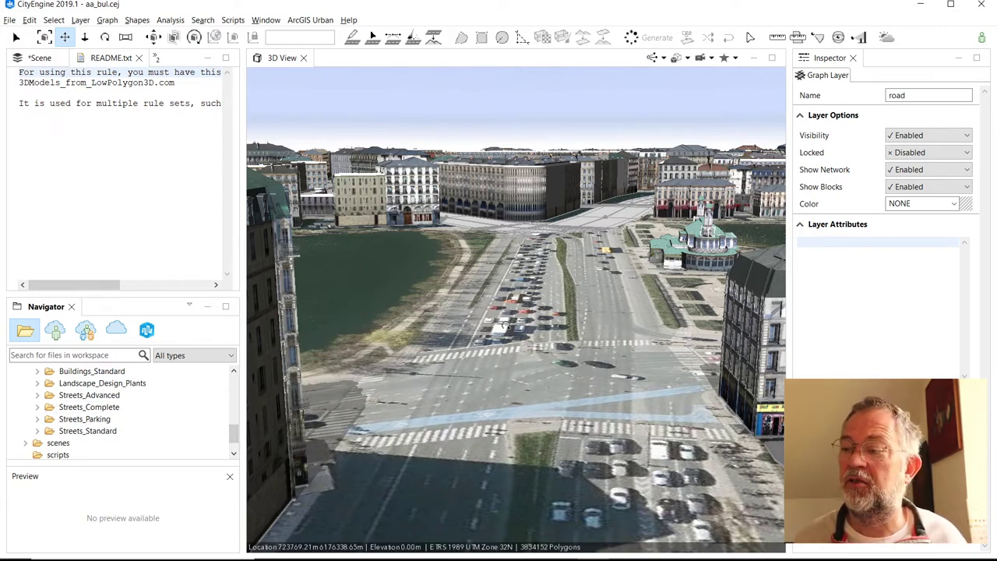
Step: Close README.txt and hide the Shapes buildings layer in the scene
{"action": "mouse_move", "coordinate": [458, 295]}
{"action": "left_mouse_down", "text": "alt"}
{"action": "mouse_move", "coordinate": [680, 442]}
{"action": "mouse_move", "coordinate": [577, 366]}
{"action": "mouse_move", "coordinate": [569, 335]}
{"action": "mouse_move", "coordinate": [549, 324]}
{"action": "mouse_move", "coordinate": [546, 338]}
{"action": "mouse_move", "coordinate": [538, 296]}
{"action": "mouse_move", "coordinate": [545, 281]}
{"action": "mouse_move", "coordinate": [487, 402]}
{"action": "mouse_move", "coordinate": [455, 394]}
{"action": "left_mouse_up", "text": "alt"}
{"action": "scroll", "coordinate": [456, 352], "scroll_direction": "down", "scroll_amount": 4}
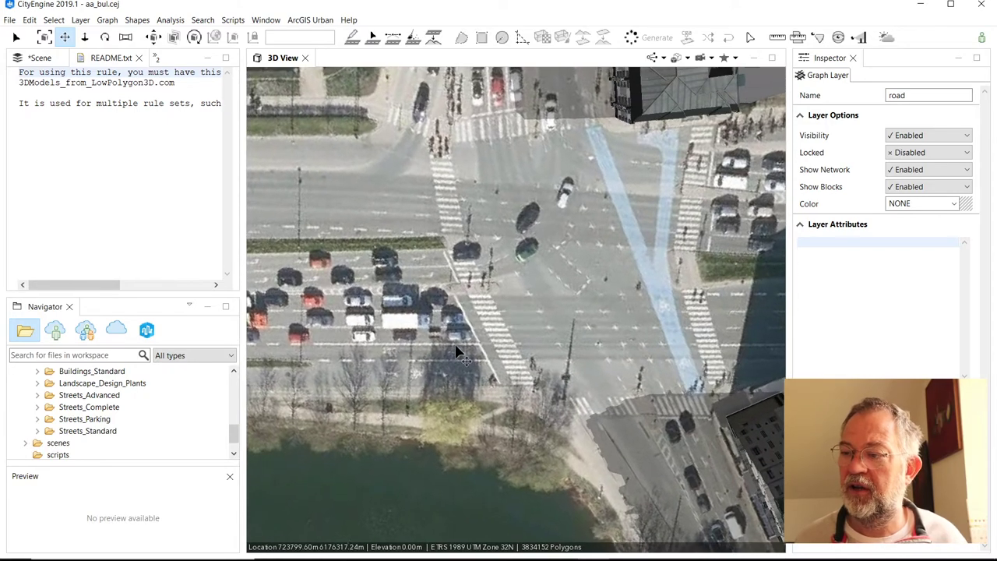
{"action": "scroll", "coordinate": [480, 298], "scroll_direction": "up", "scroll_amount": 4}
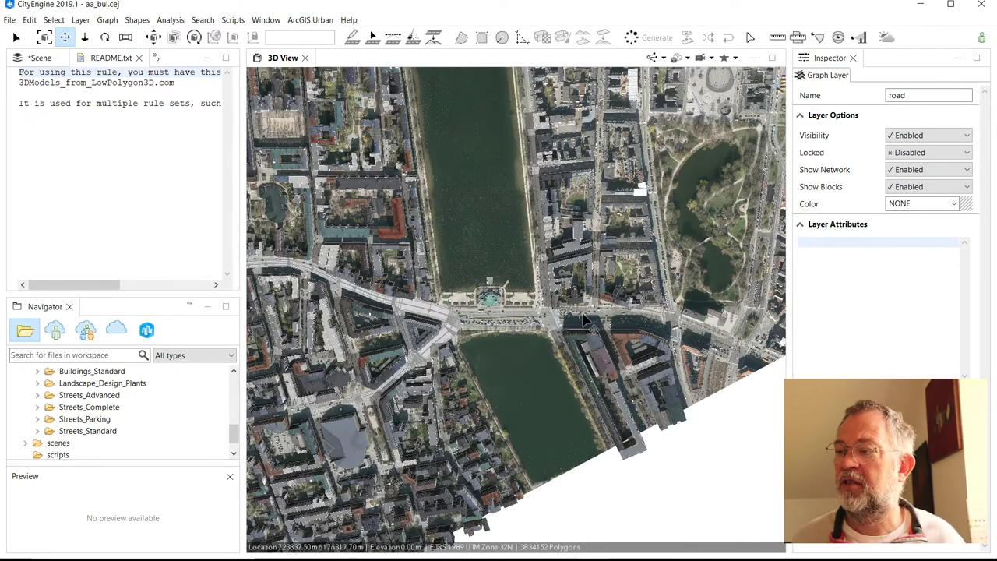
{"action": "scroll", "coordinate": [553, 326], "scroll_direction": "up", "scroll_amount": 2}
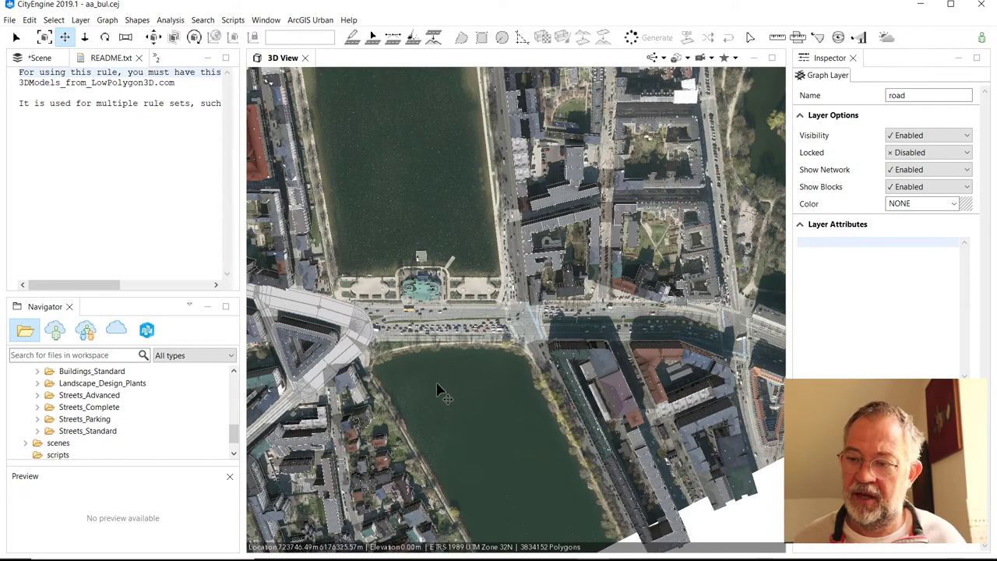
{"action": "left_click", "coordinate": [139, 57]}
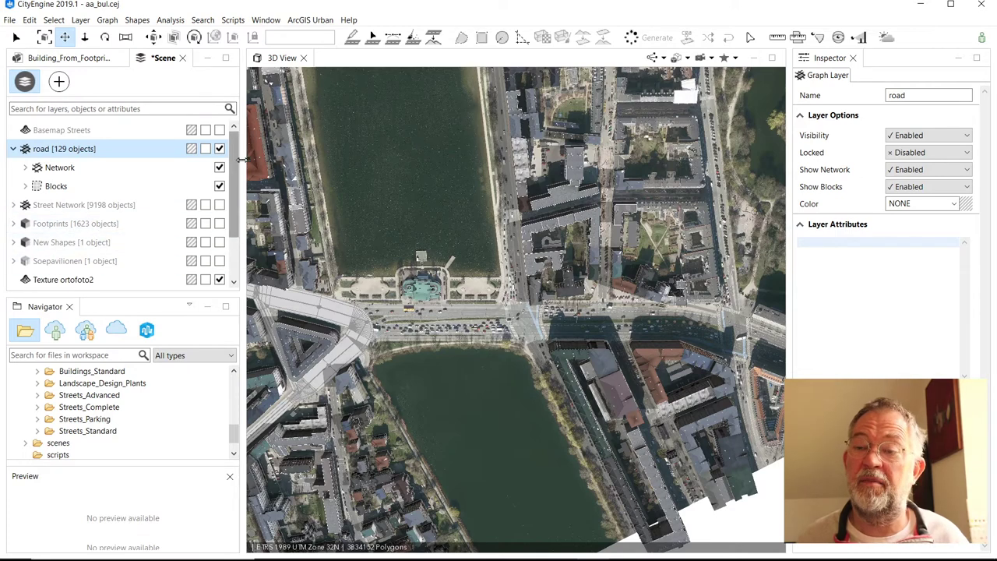
{"action": "left_click_drag", "start_coordinate": [236, 177], "coordinate": [239, 244]}
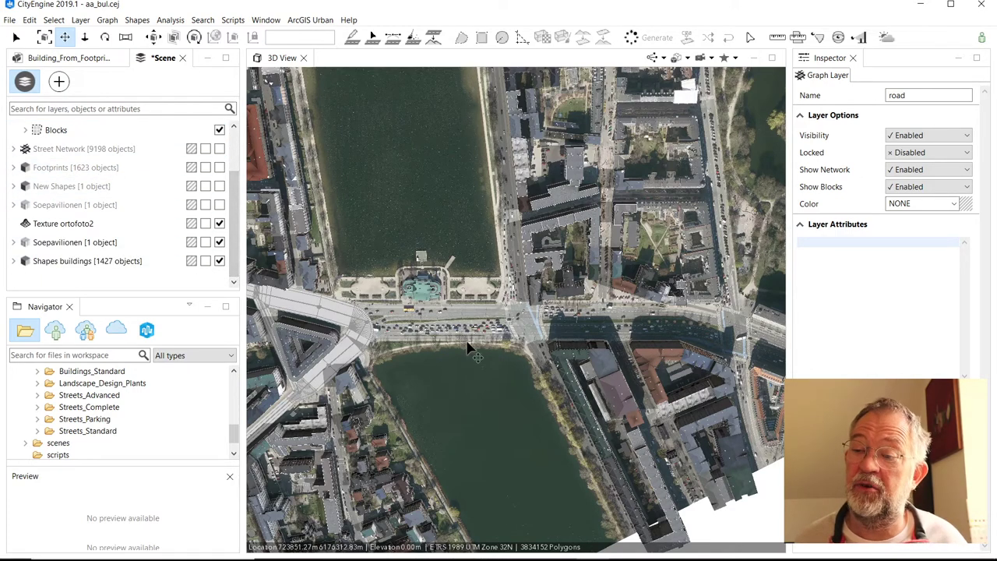
{"action": "left_click", "coordinate": [219, 261]}
{"action": "scroll", "coordinate": [220, 263], "scroll_direction": "up", "scroll_amount": 1}
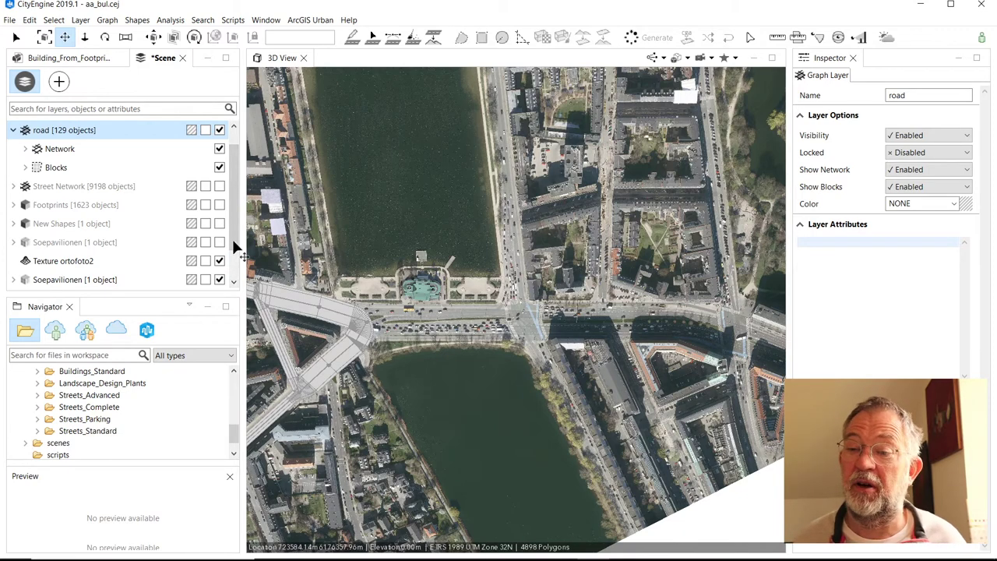
{"action": "scroll", "coordinate": [236, 279], "scroll_direction": "down", "scroll_amount": 1}
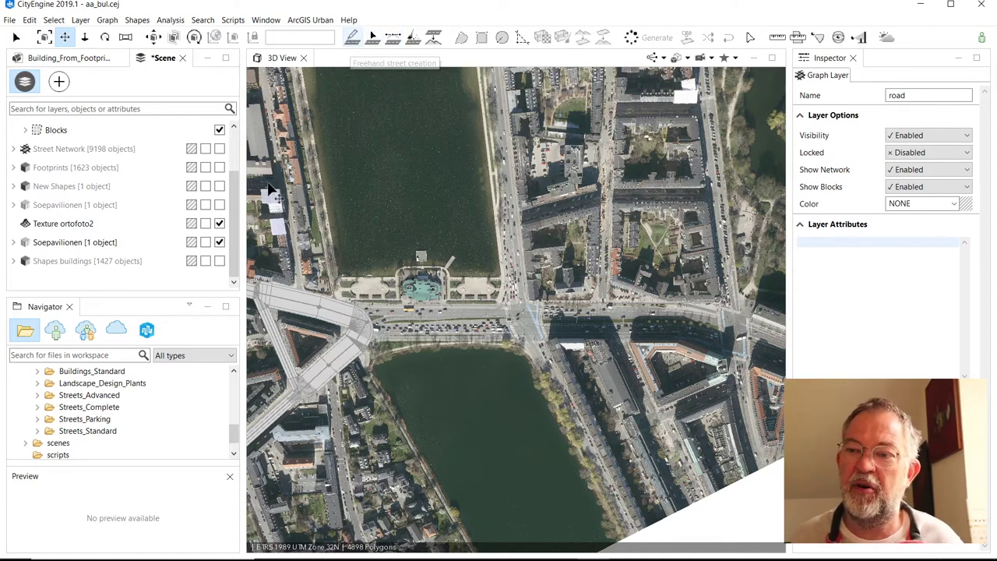
{"action": "scroll", "coordinate": [238, 173], "scroll_direction": "up", "scroll_amount": 3}
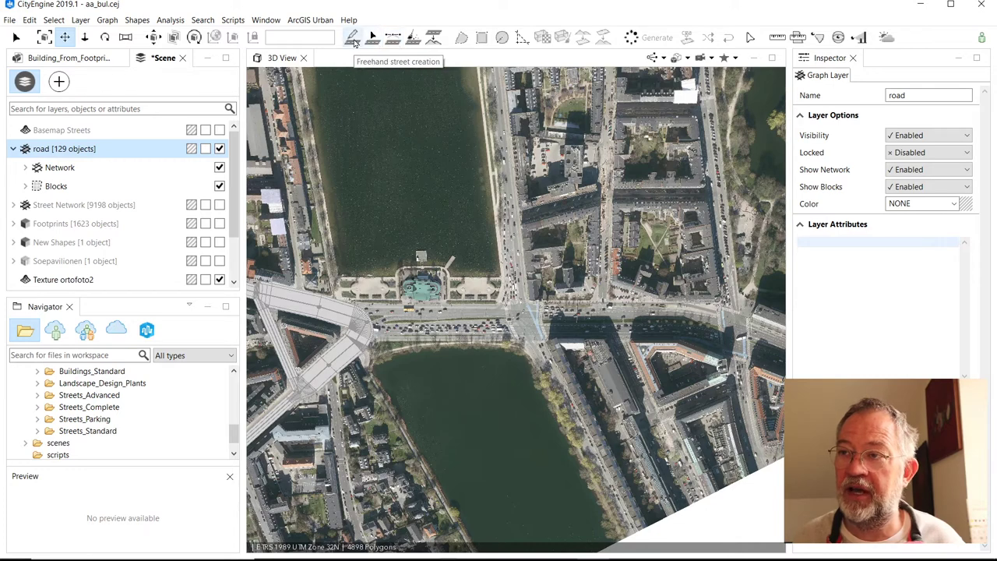
Step: Draw a polygonal street from the existing junction west of the lakes, across the lake bridge, and along the curving main road to the east
{"action": "left_click", "coordinate": [372, 41]}
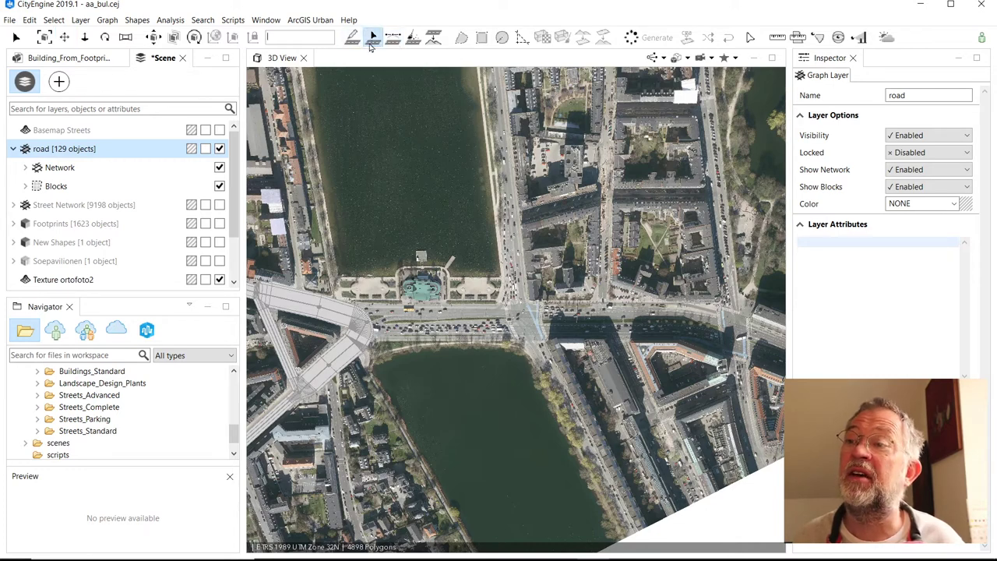
{"action": "left_click", "coordinate": [373, 327]}
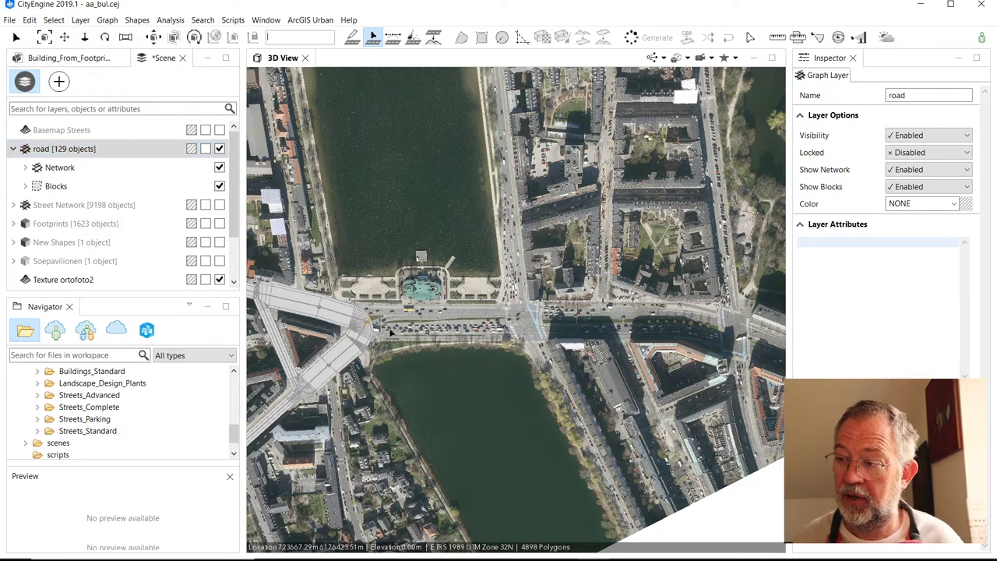
{"action": "left_click", "coordinate": [526, 328]}
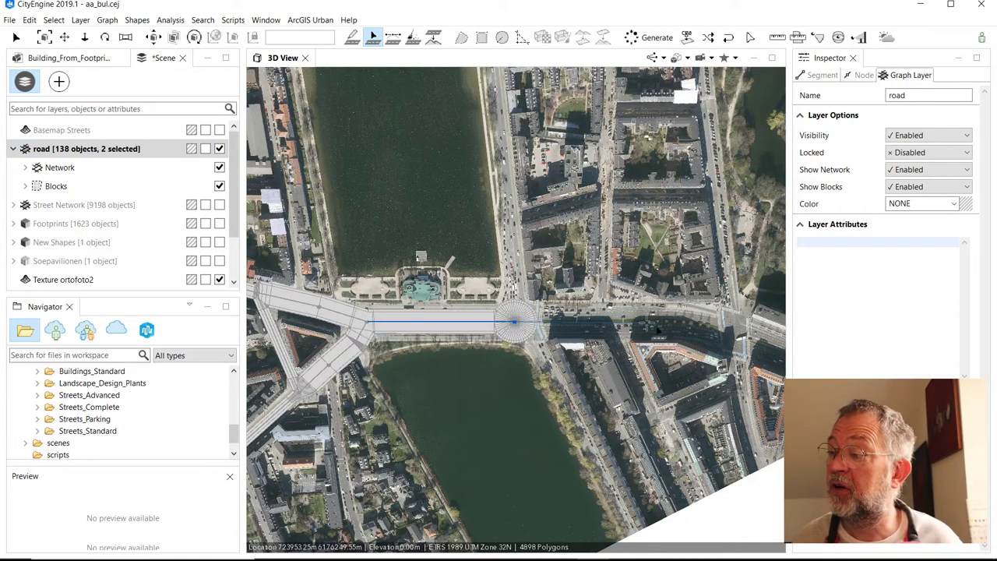
{"action": "left_click", "coordinate": [646, 324]}
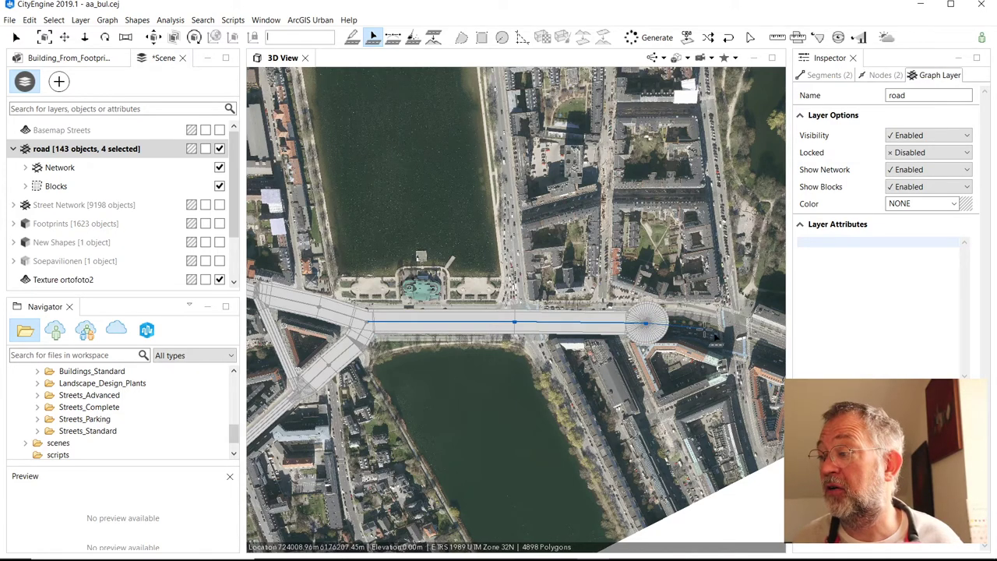
{"action": "left_click", "coordinate": [706, 329]}
{"action": "left_click", "coordinate": [750, 346]}
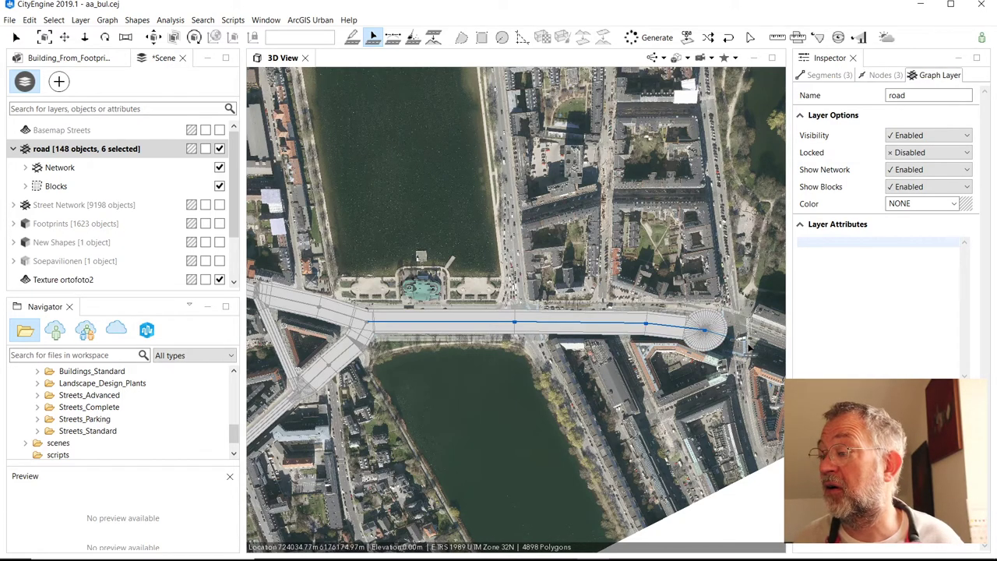
{"action": "left_click", "coordinate": [772, 352]}
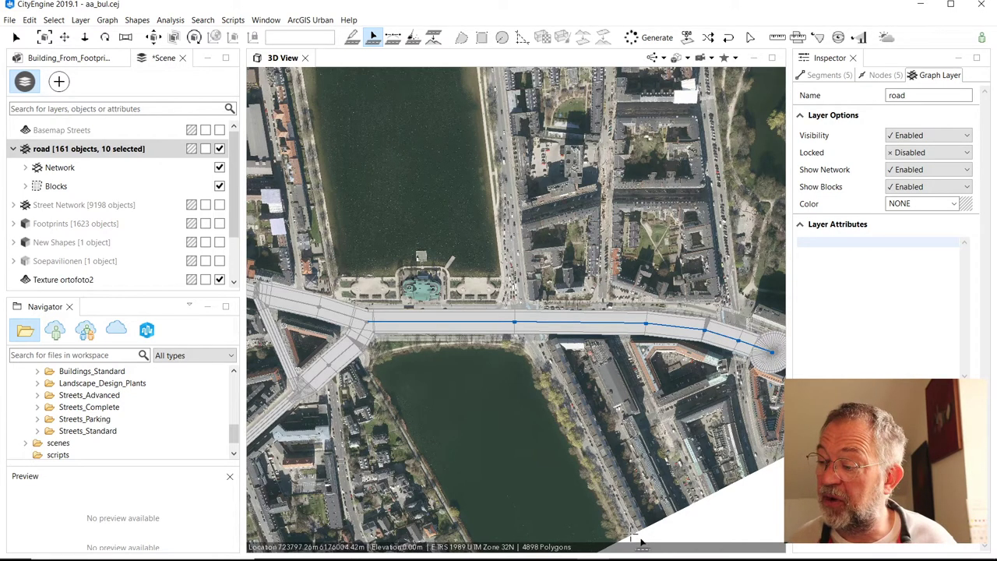
Step: Draw two lakeside side streets, one from the southeast and one from the north, both joining the main street's node east of the bridge
{"action": "double_click", "coordinate": [562, 410]}
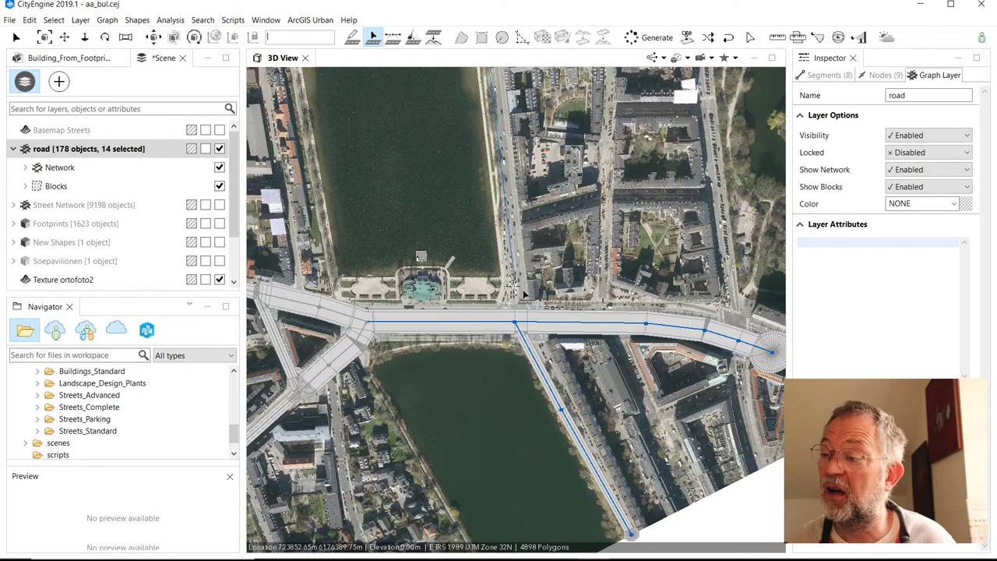
{"action": "left_click", "coordinate": [516, 322]}
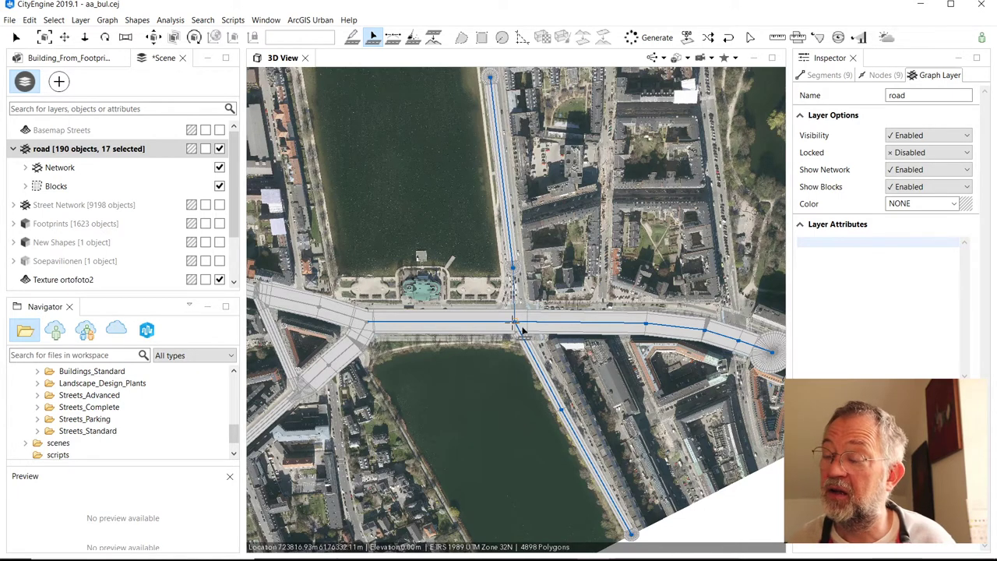
{"action": "left_click", "coordinate": [516, 322]}
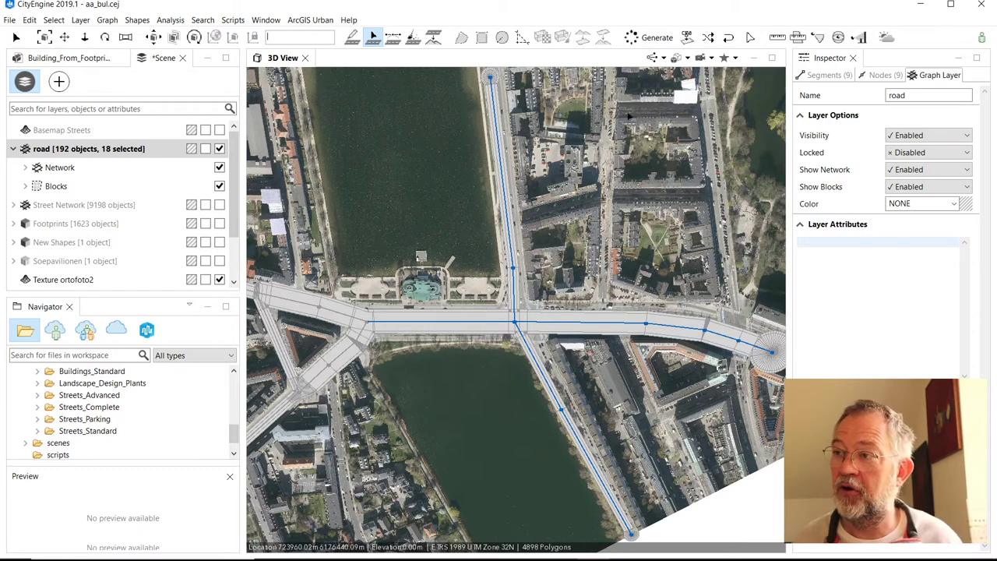
Step: Hide the shapes to compare the street centrelines with the aerial image, and show the shapes again
{"action": "left_click", "coordinate": [686, 58]}
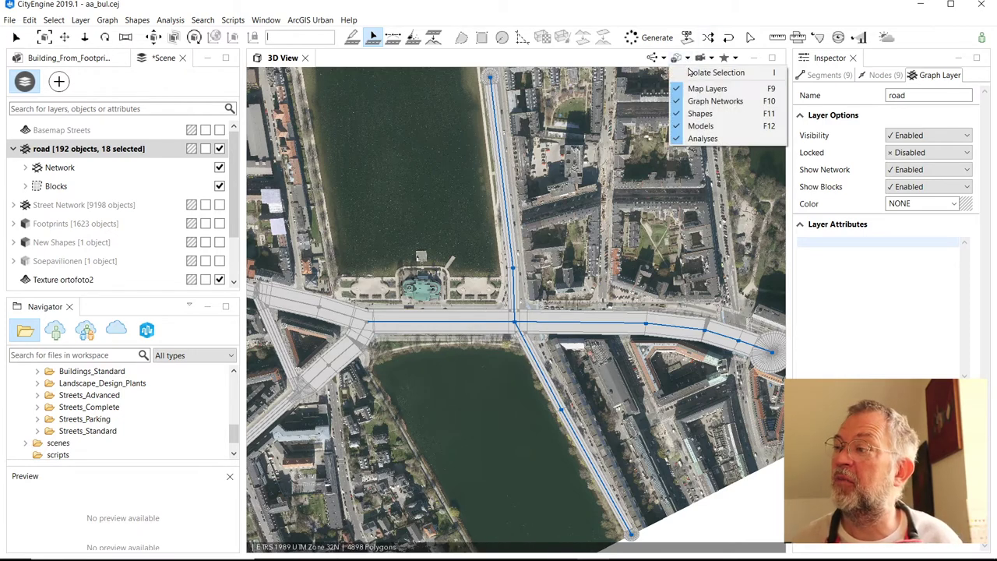
{"action": "left_click", "coordinate": [699, 114]}
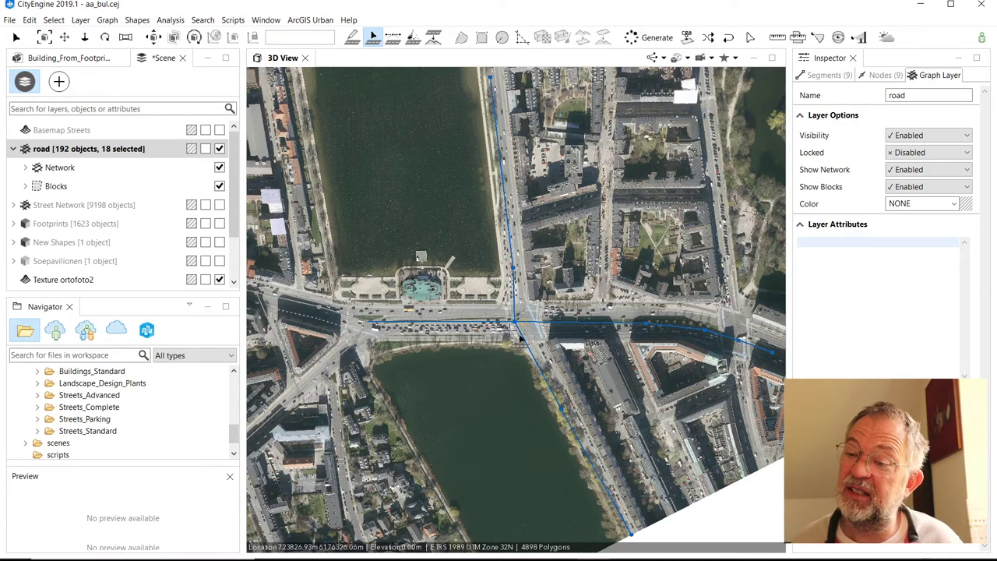
{"action": "scroll", "coordinate": [384, 325], "scroll_direction": "up", "scroll_amount": 3}
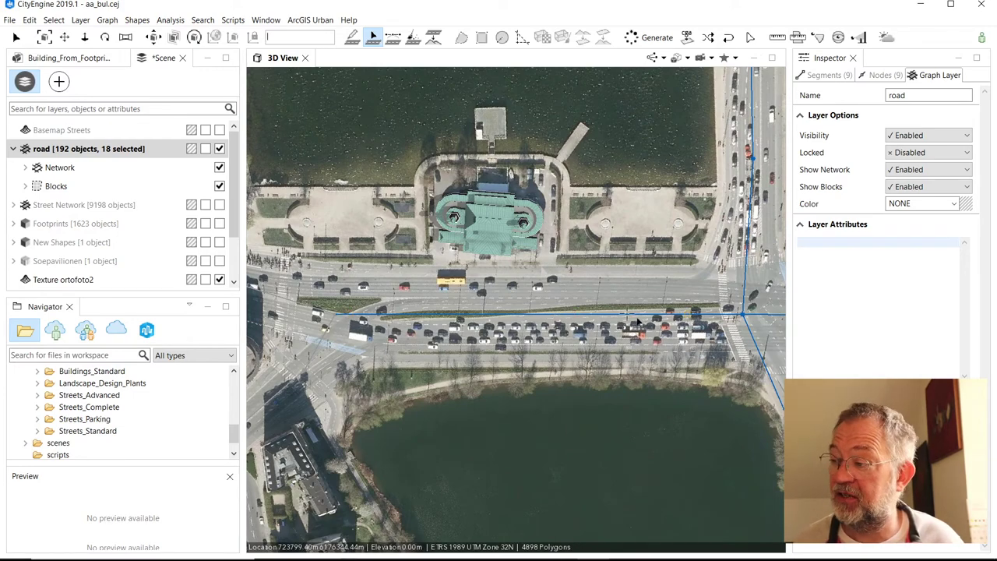
{"action": "scroll", "coordinate": [577, 328], "scroll_direction": "down", "scroll_amount": 3}
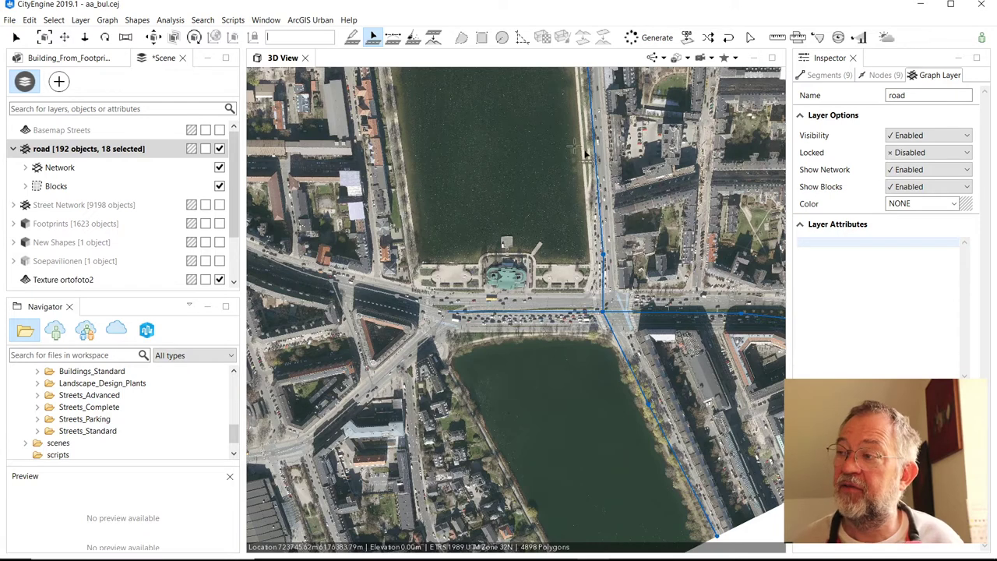
{"action": "left_click", "coordinate": [689, 61]}
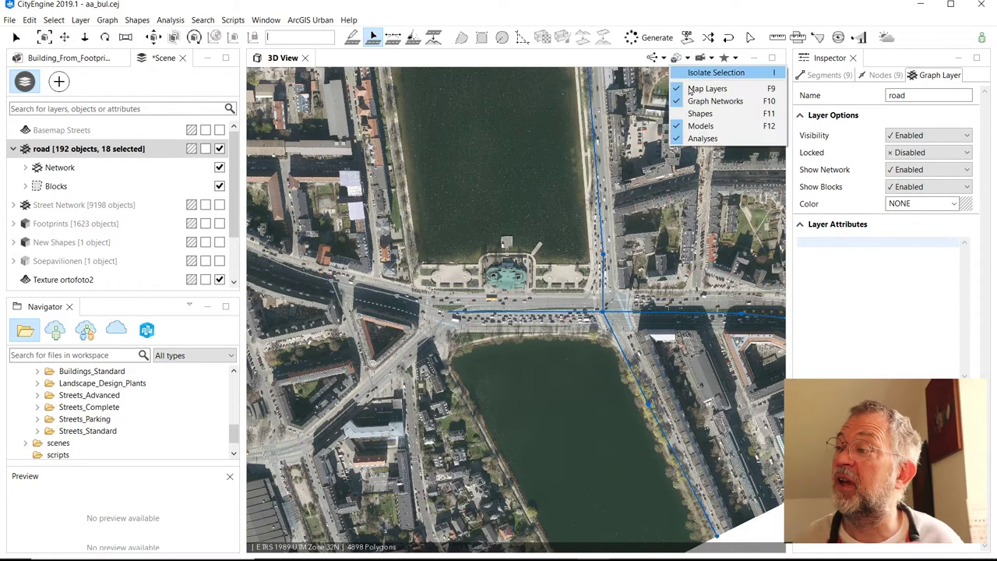
{"action": "left_click", "coordinate": [690, 119]}
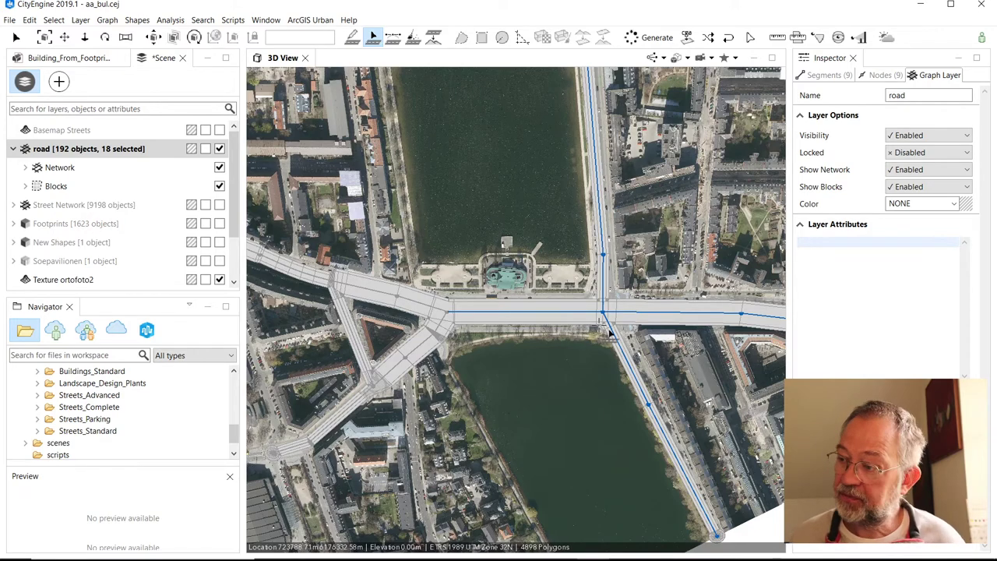
Step: Edit the main street segment over the bridge and move its crossing node slightly east to match the junction
{"action": "scroll", "coordinate": [616, 321], "scroll_direction": "up", "scroll_amount": 3}
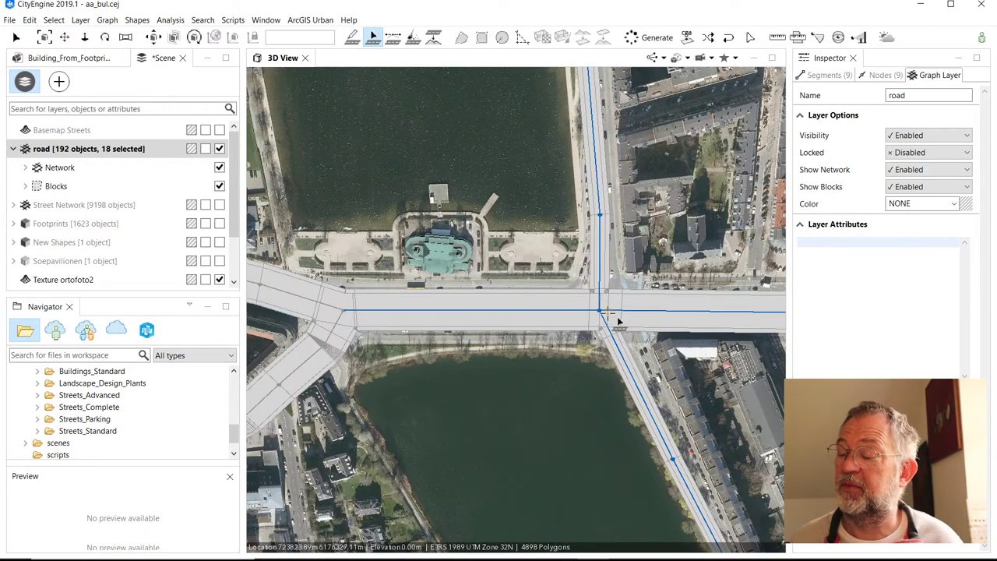
{"action": "scroll", "coordinate": [607, 313], "scroll_direction": "up", "scroll_amount": 2}
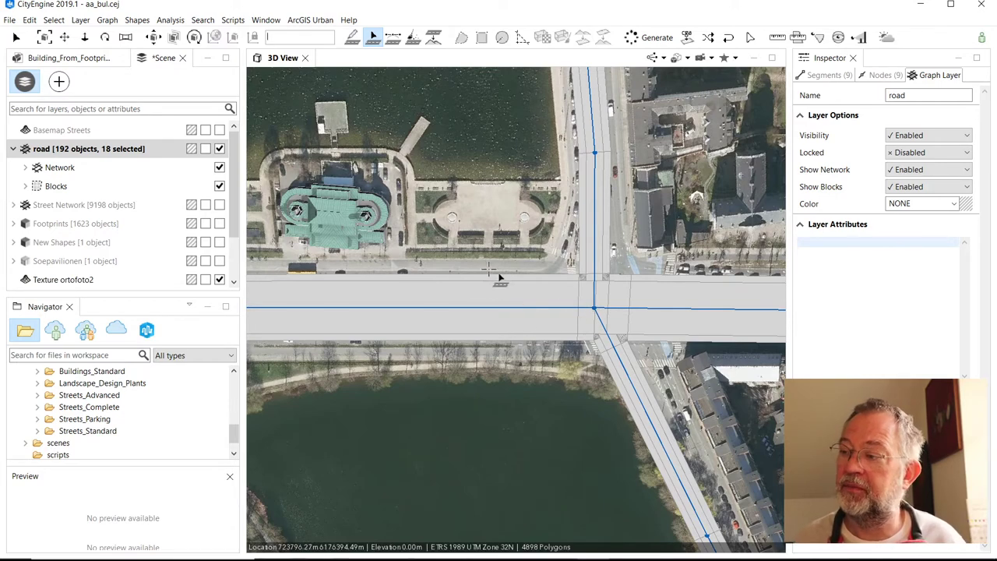
{"action": "left_click", "coordinate": [393, 37]}
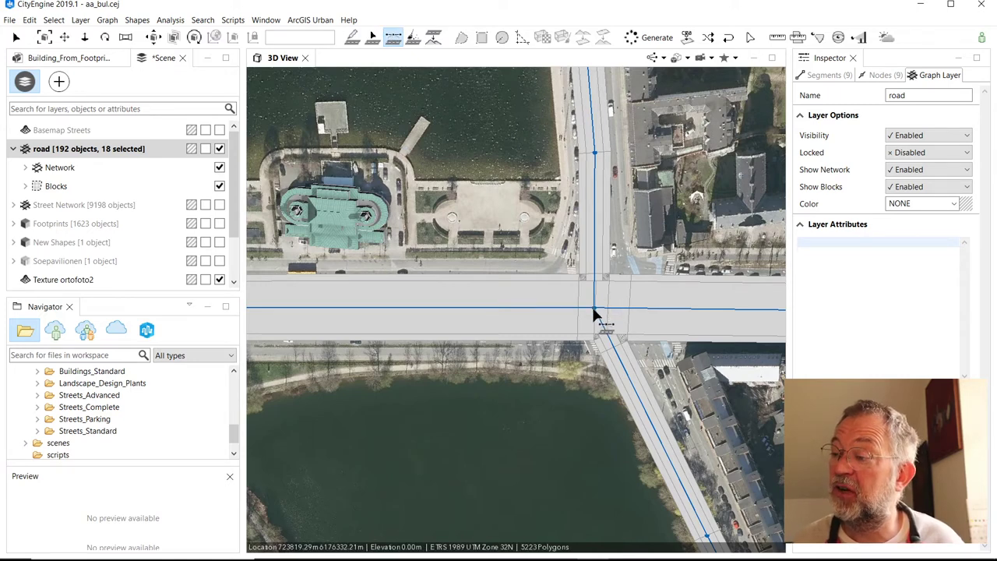
{"action": "left_click", "coordinate": [558, 308]}
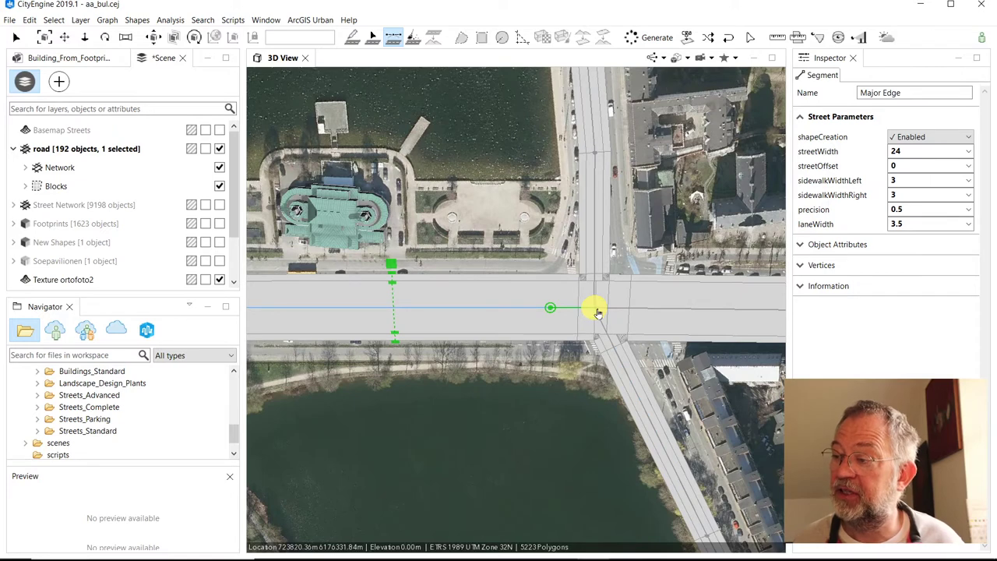
{"action": "left_click_drag", "start_coordinate": [598, 313], "coordinate": [612, 308]}
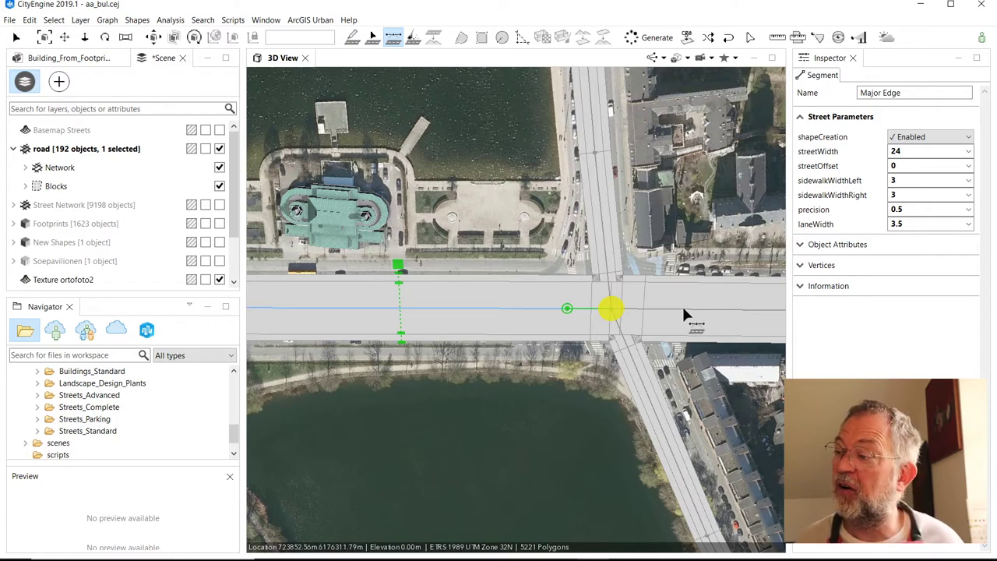
Step: Select the two main street segments on both sides of the crossing and set their street width to 30 and right sidewalk width to 5
{"action": "left_click", "coordinate": [17, 37]}
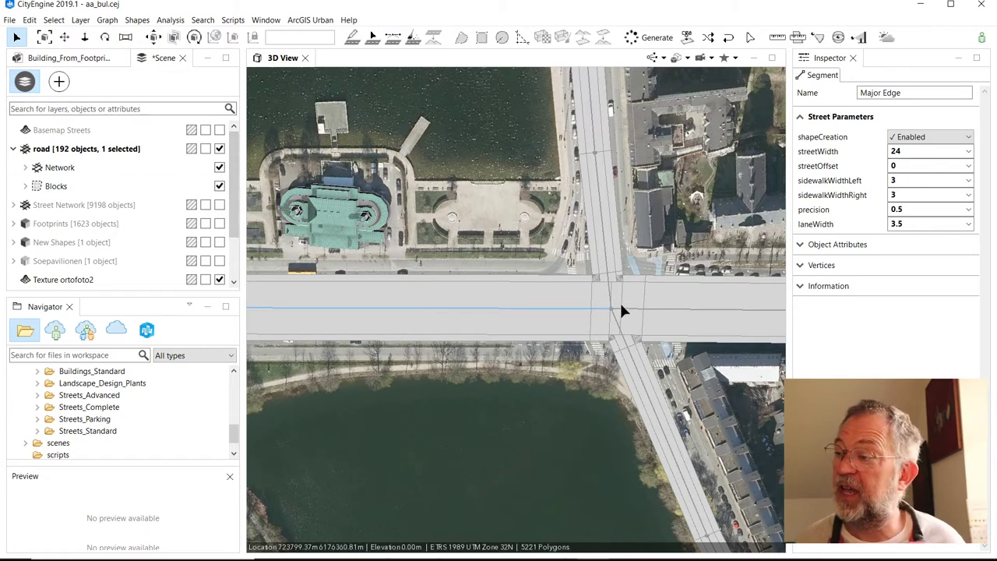
{"action": "left_click", "coordinate": [674, 316], "text": "shift"}
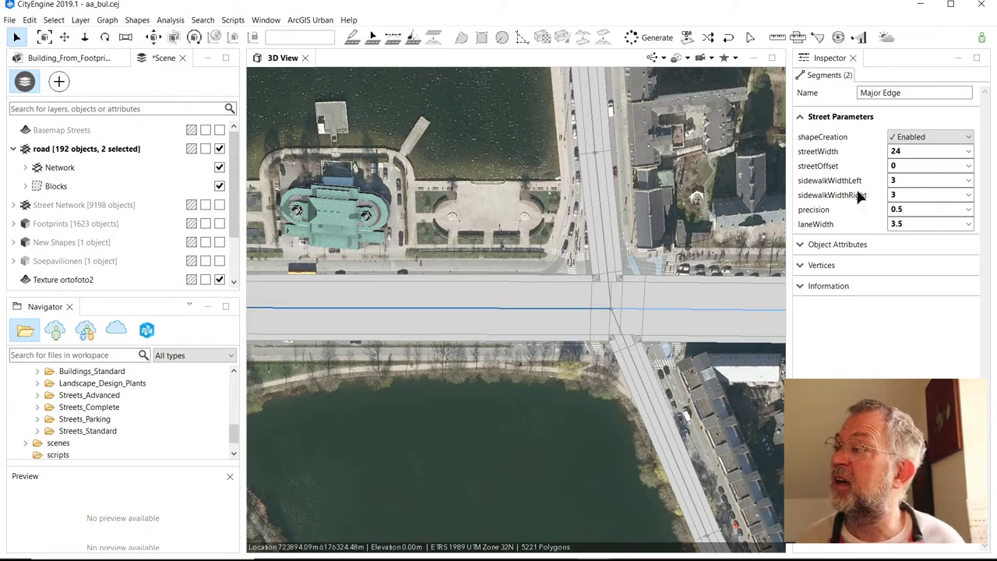
{"action": "left_click", "coordinate": [937, 151]}
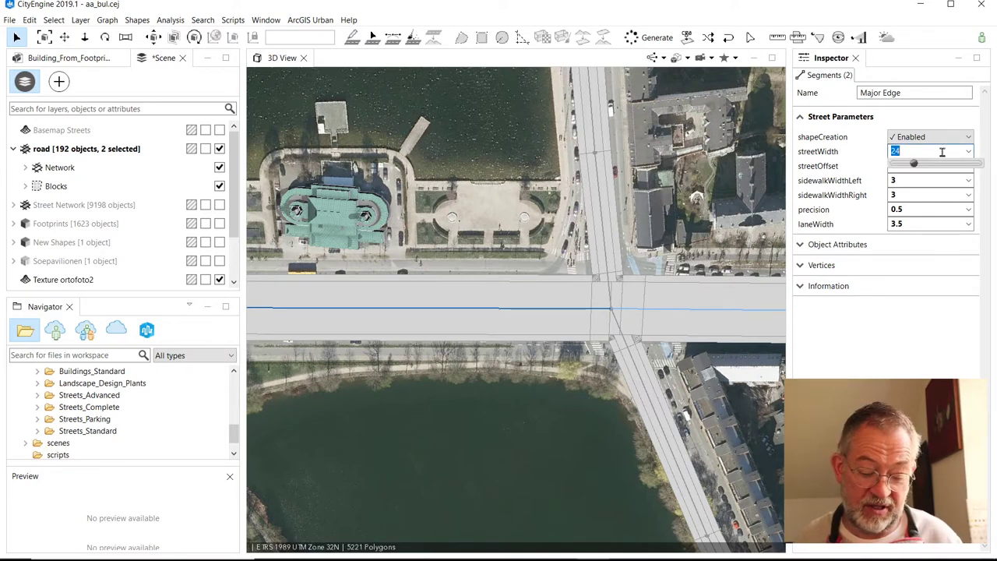
{"action": "type", "text": "30"}
{"action": "key", "text": "Tab"}
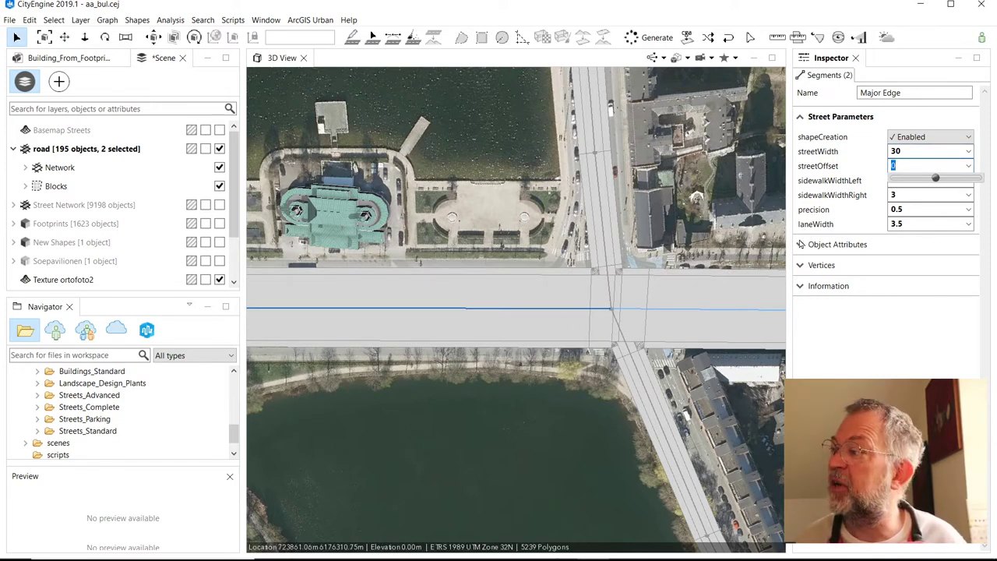
{"action": "left_click", "coordinate": [909, 199]}
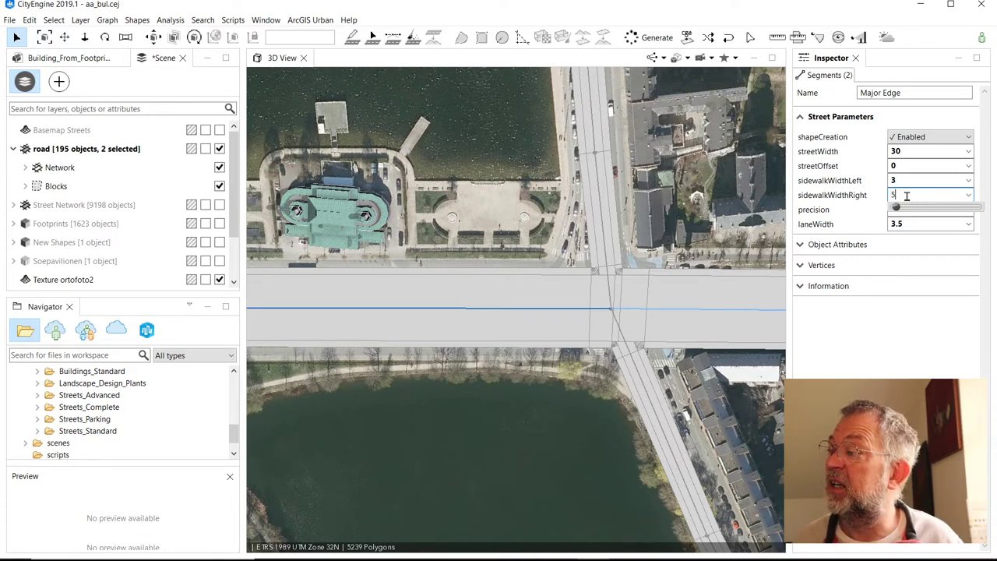
{"action": "left_click", "coordinate": [904, 181]}
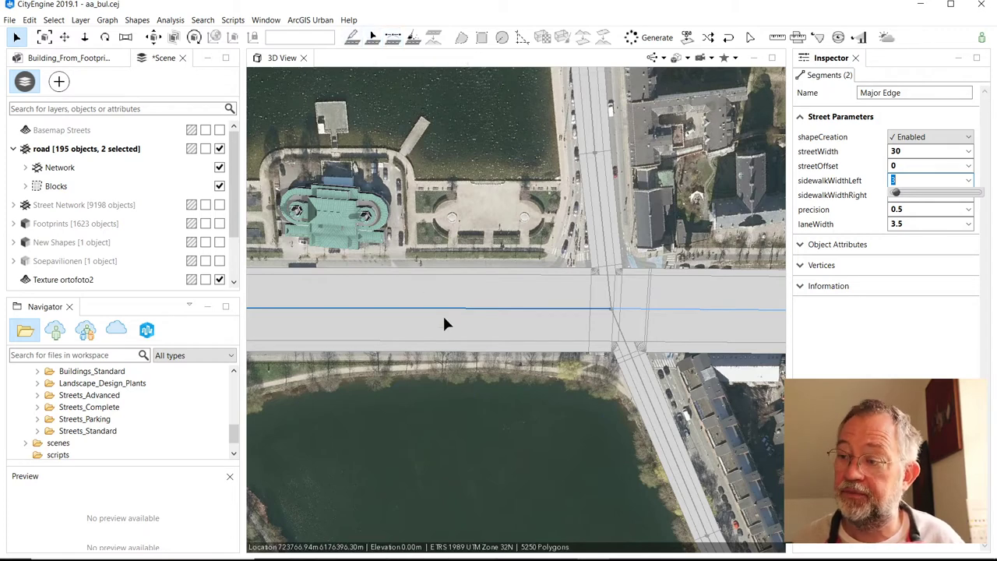
{"action": "key", "text": "Return"}
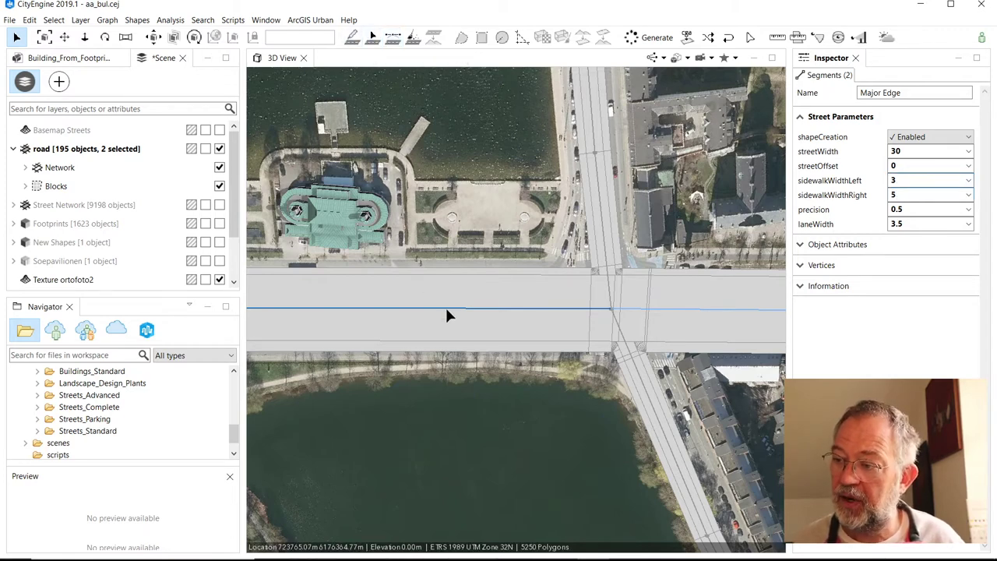
Step: Edit the bridge segment's cross-section to a street width of about 33.5, offset about 0.36, and sidewalks about 3.2 left and 5.3 right
{"action": "left_click", "coordinate": [393, 40]}
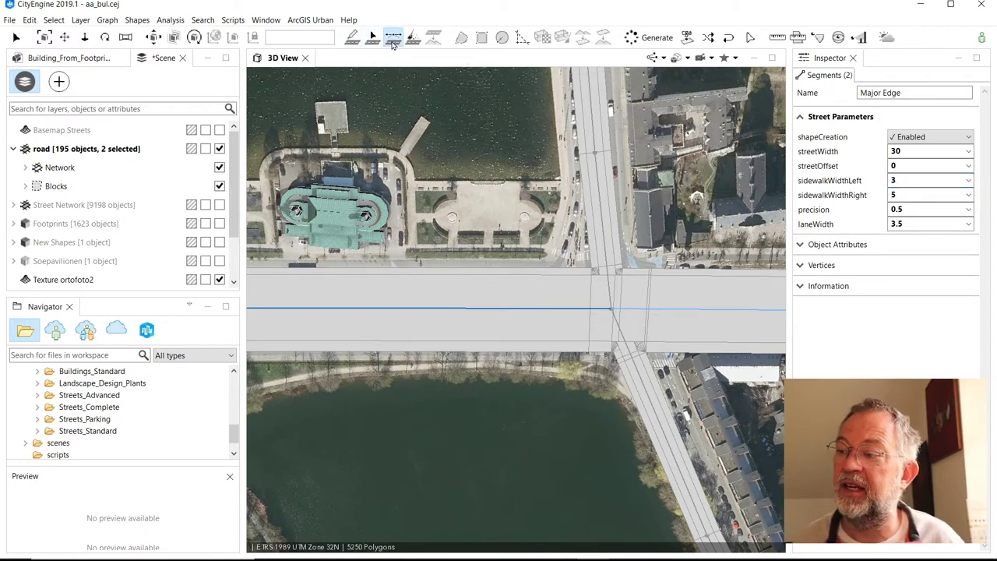
{"action": "left_click", "coordinate": [503, 307]}
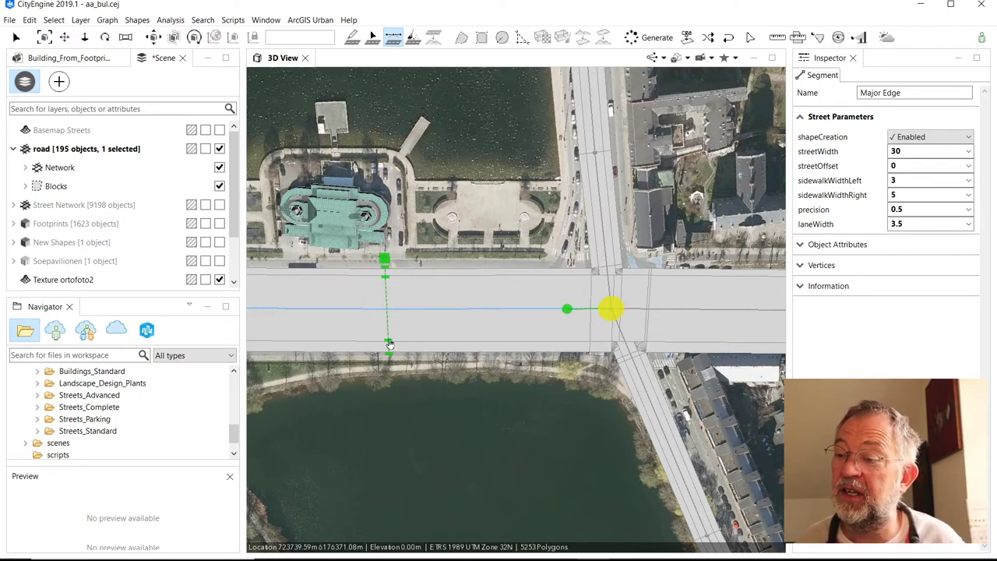
{"action": "left_click_drag", "start_coordinate": [386, 261], "coordinate": [386, 258]}
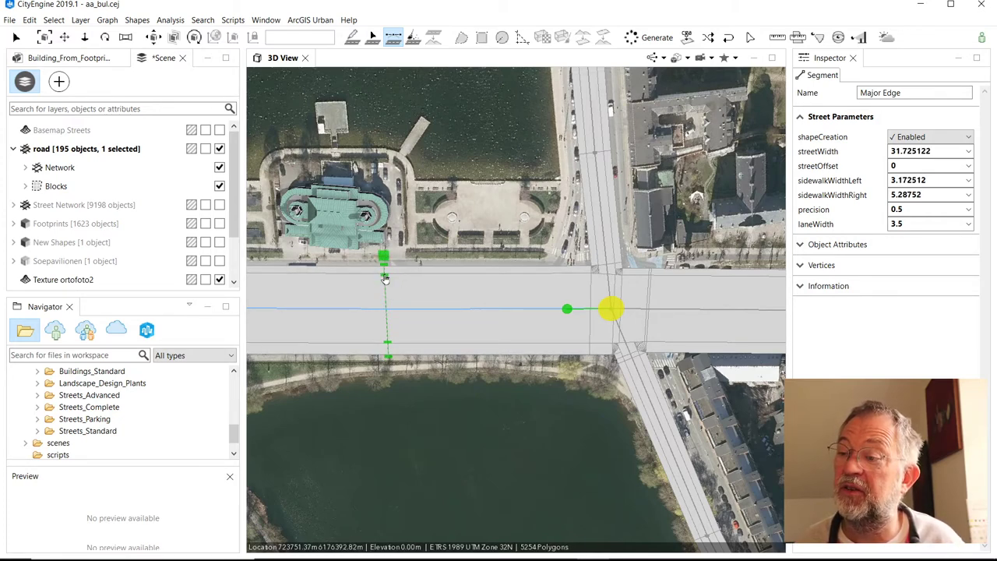
{"action": "left_click_drag", "start_coordinate": [385, 277], "coordinate": [385, 272]}
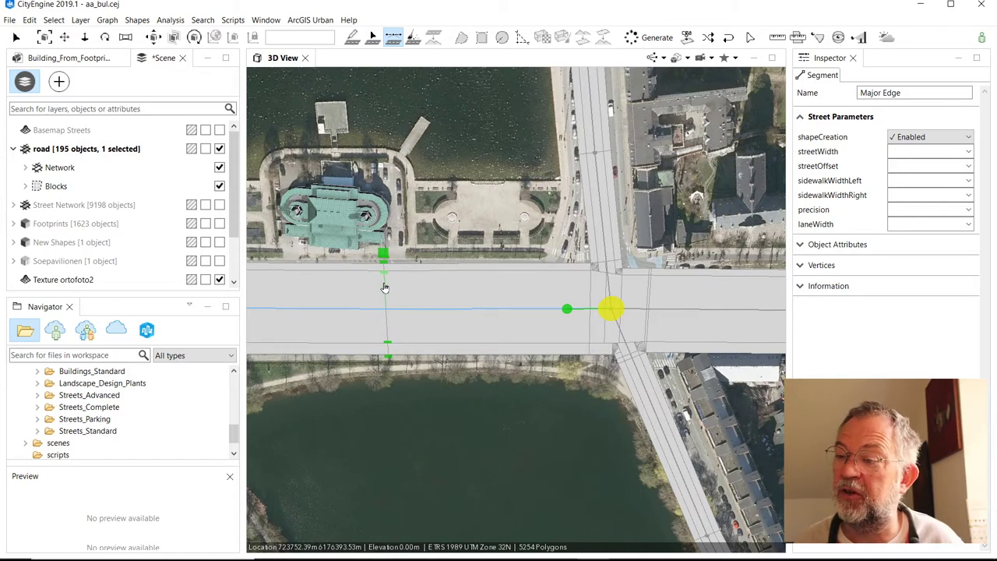
{"action": "mouse_move", "coordinate": [389, 345]}
{"action": "left_mouse_down"}
{"action": "mouse_move", "coordinate": [388, 357]}
{"action": "mouse_move", "coordinate": [387, 346]}
{"action": "left_mouse_up"}
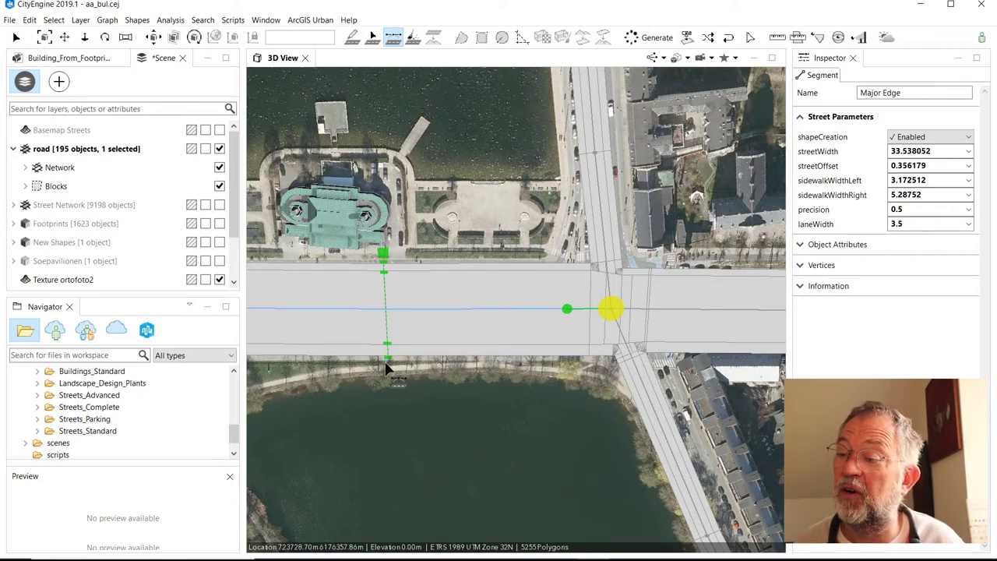
{"action": "left_click", "coordinate": [394, 360]}
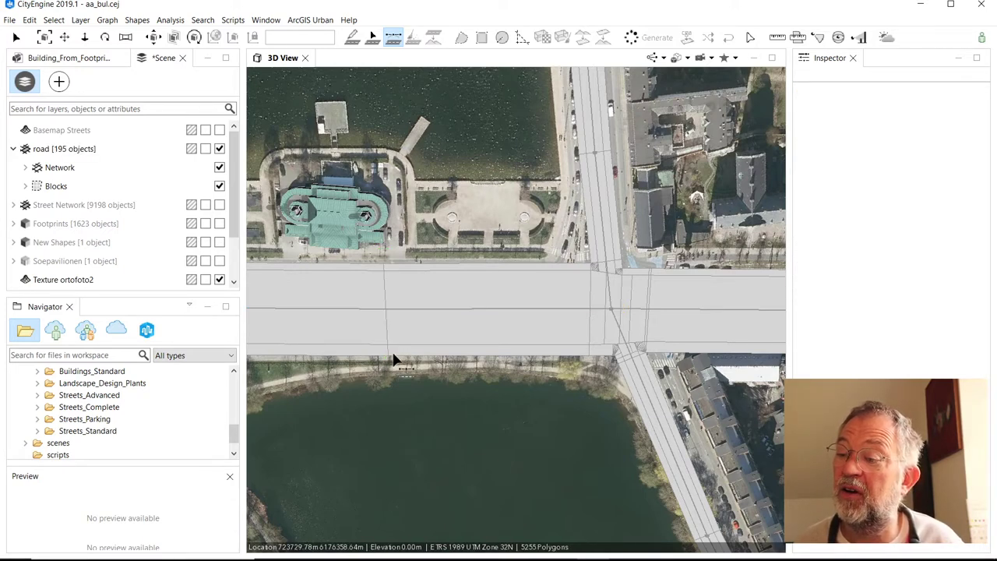
Step: Reshape the northern side street's segment at the crossing: adjust its curve, with street width about 14.1, offset about 0.3 and sidewalks about 4.5
{"action": "left_click", "coordinate": [602, 231]}
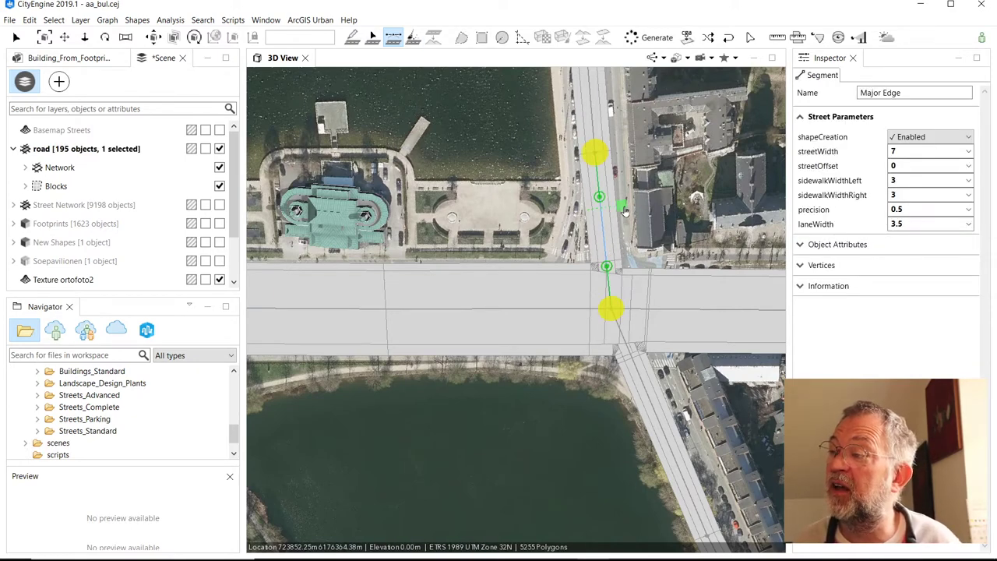
{"action": "left_click", "coordinate": [623, 207]}
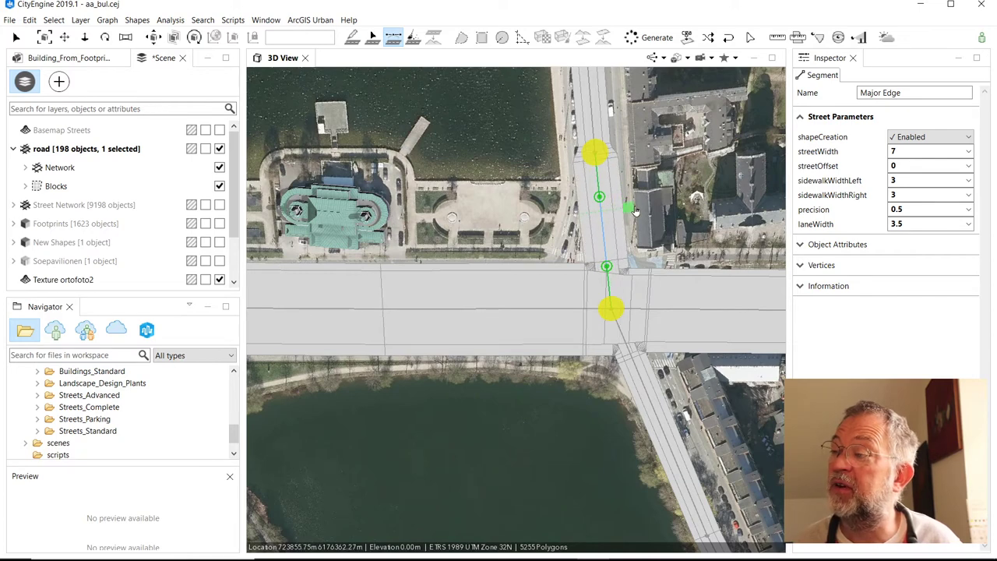
{"action": "left_click_drag", "start_coordinate": [636, 210], "coordinate": [618, 222]}
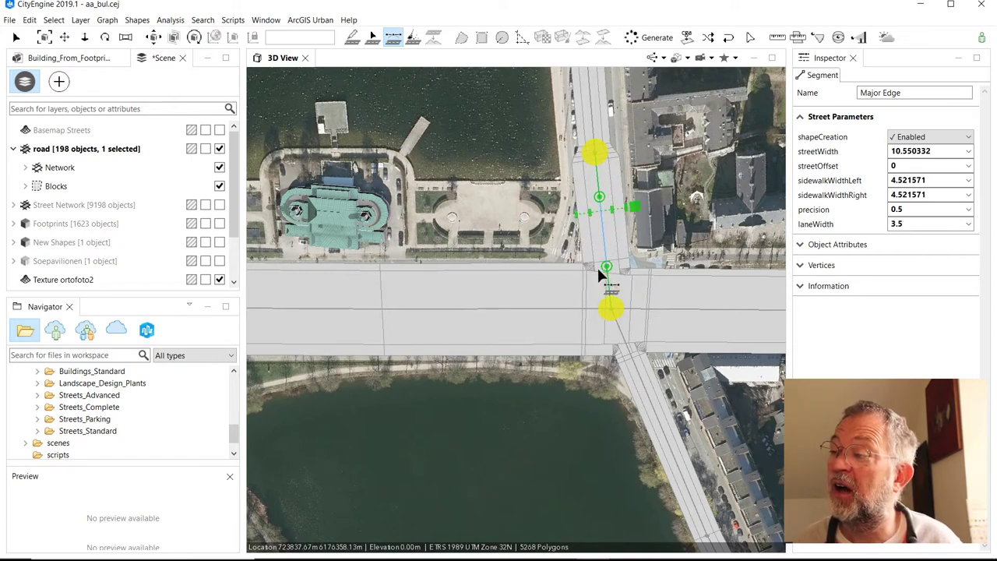
{"action": "left_click_drag", "start_coordinate": [598, 269], "coordinate": [603, 265]}
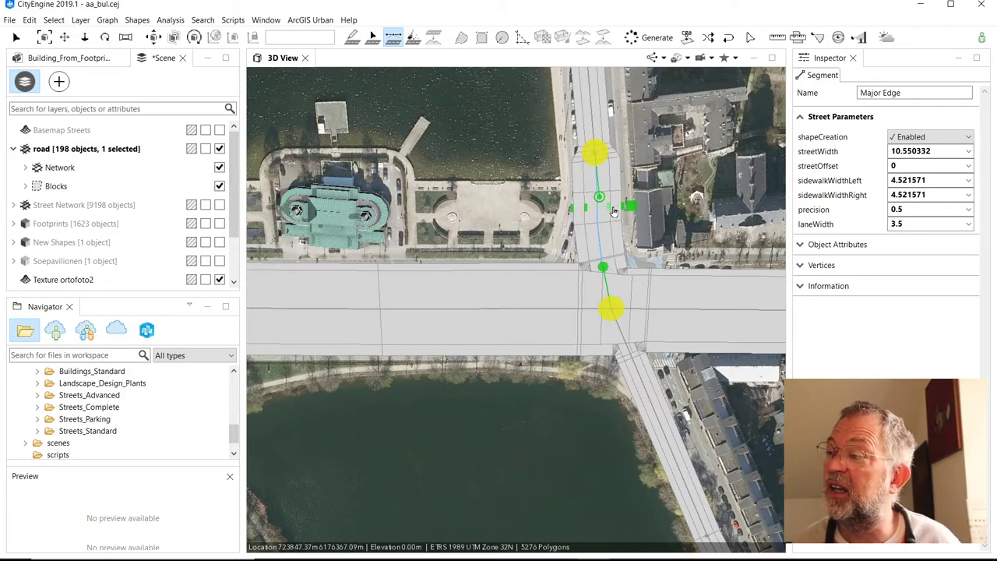
{"action": "left_click_drag", "start_coordinate": [615, 212], "coordinate": [587, 211]}
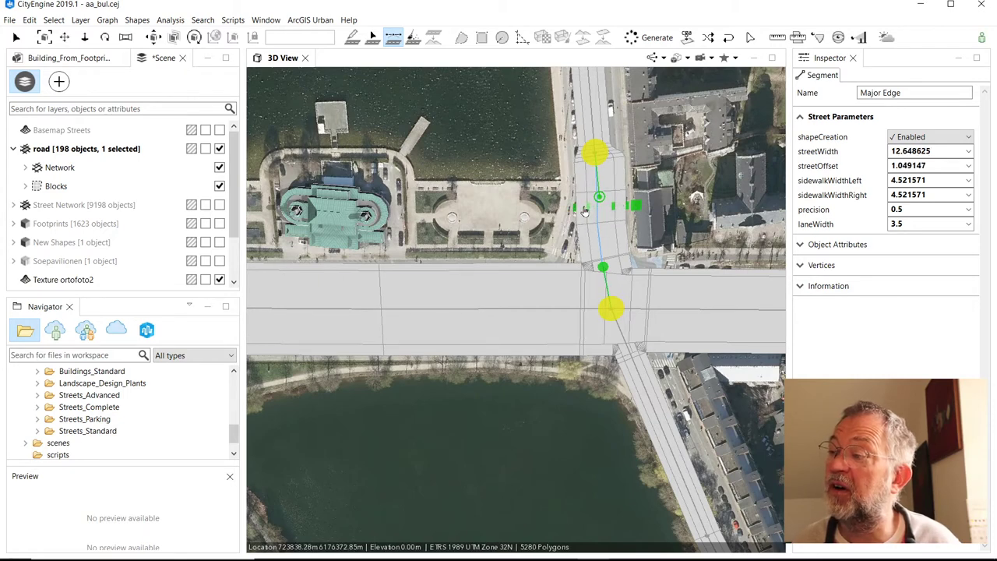
{"action": "left_click_drag", "start_coordinate": [580, 212], "coordinate": [579, 212]}
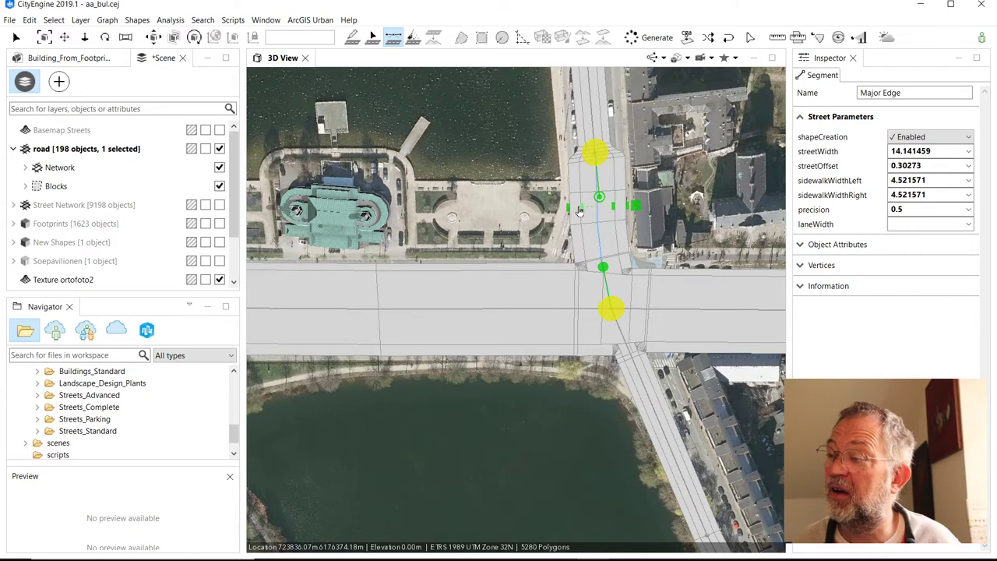
{"action": "left_click", "coordinate": [591, 107]}
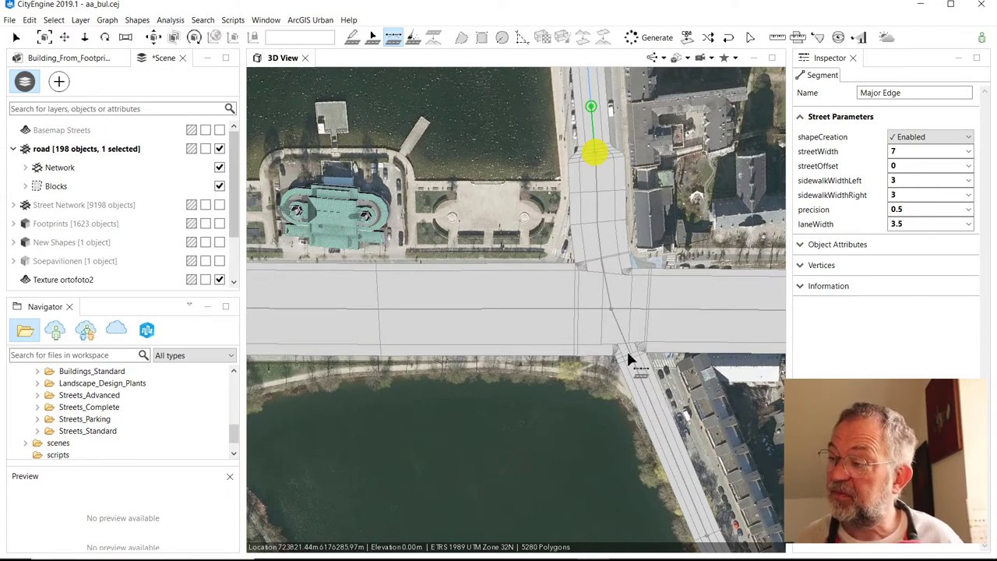
Step: Fit the southeastern side street to the image by adjusting its curve and far node, with street width about 10 and sidewalks about 4.3
{"action": "left_click", "coordinate": [643, 383]}
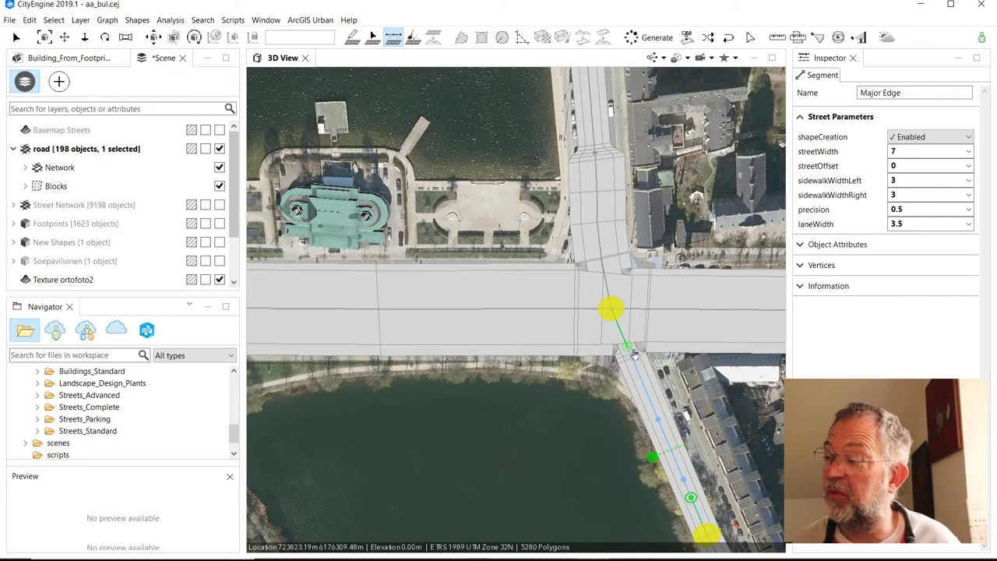
{"action": "left_click_drag", "start_coordinate": [628, 347], "coordinate": [641, 362]}
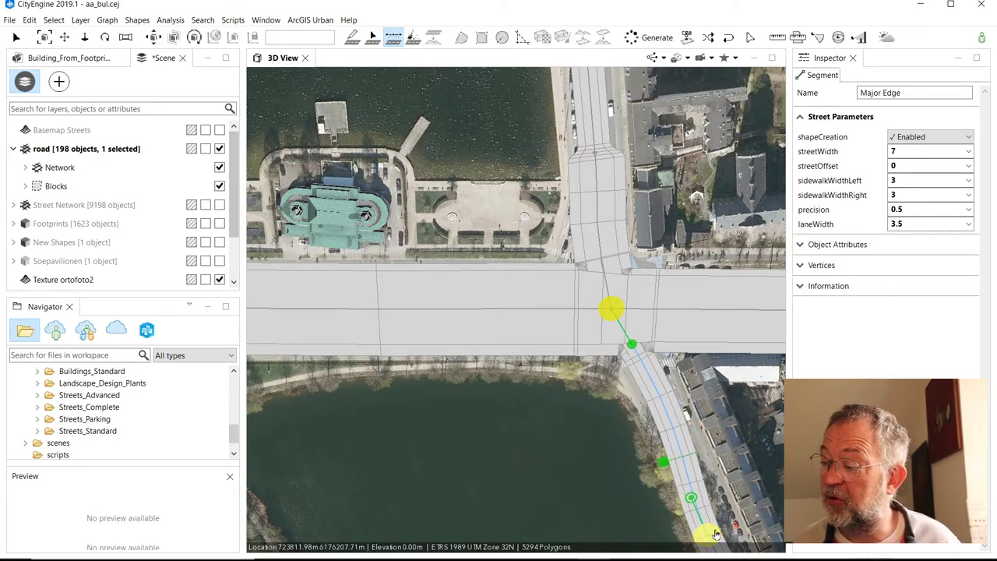
{"action": "left_click_drag", "start_coordinate": [715, 535], "coordinate": [734, 535]}
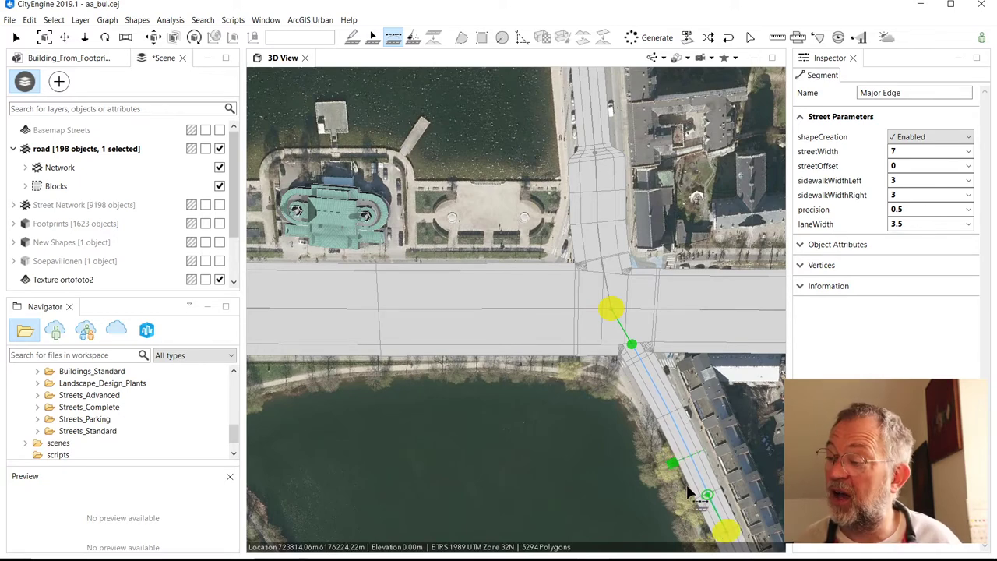
{"action": "left_click", "coordinate": [668, 467]}
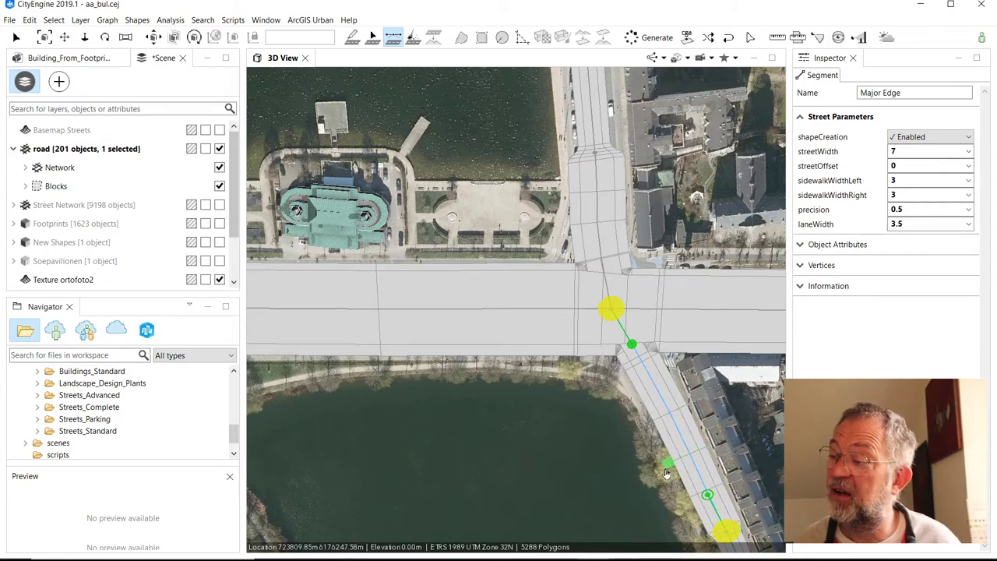
{"action": "left_click_drag", "start_coordinate": [664, 476], "coordinate": [659, 472]}
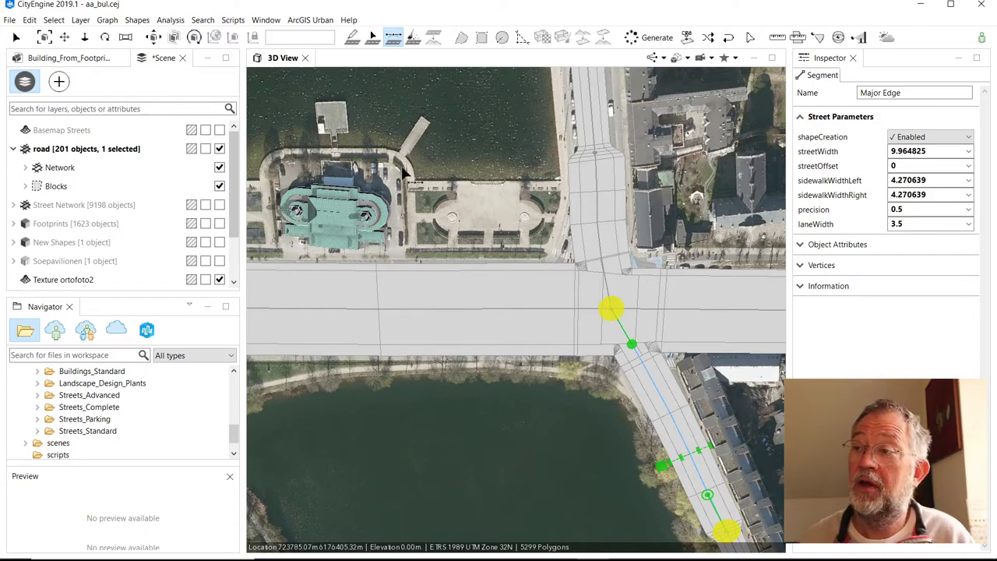
{"action": "left_click", "coordinate": [16, 38]}
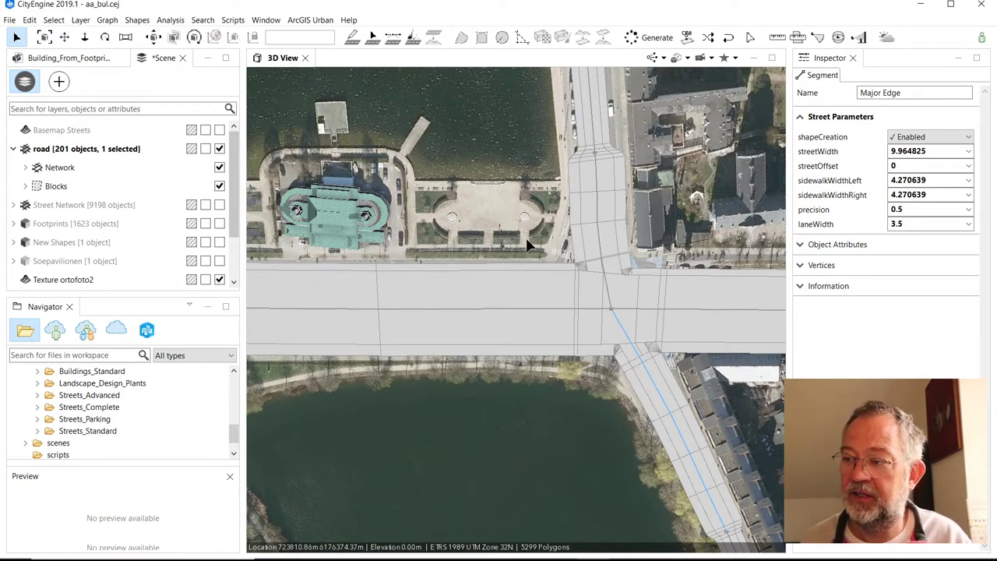
{"action": "left_click_drag", "start_coordinate": [538, 246], "coordinate": [401, 405]}
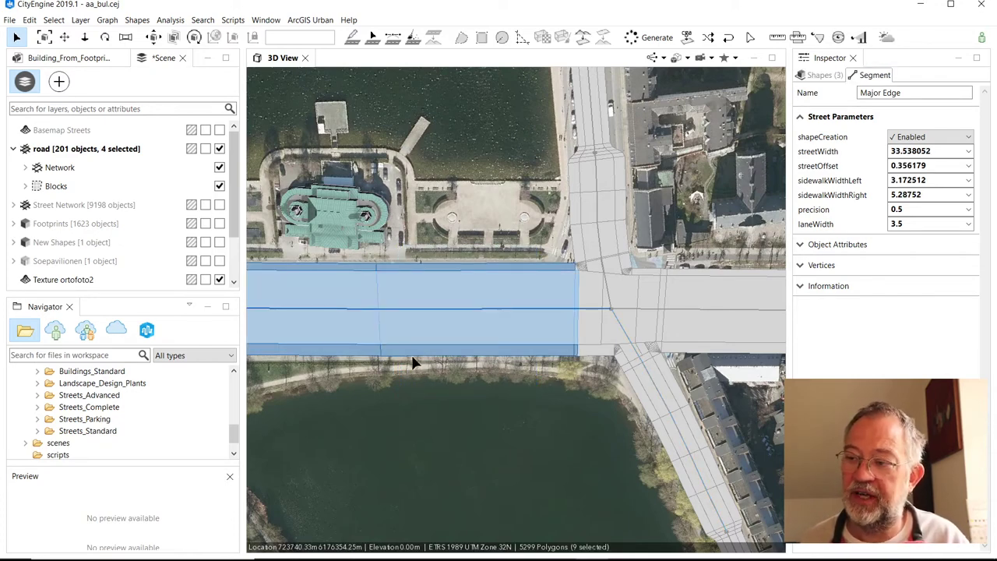
{"action": "left_click", "coordinate": [419, 246]}
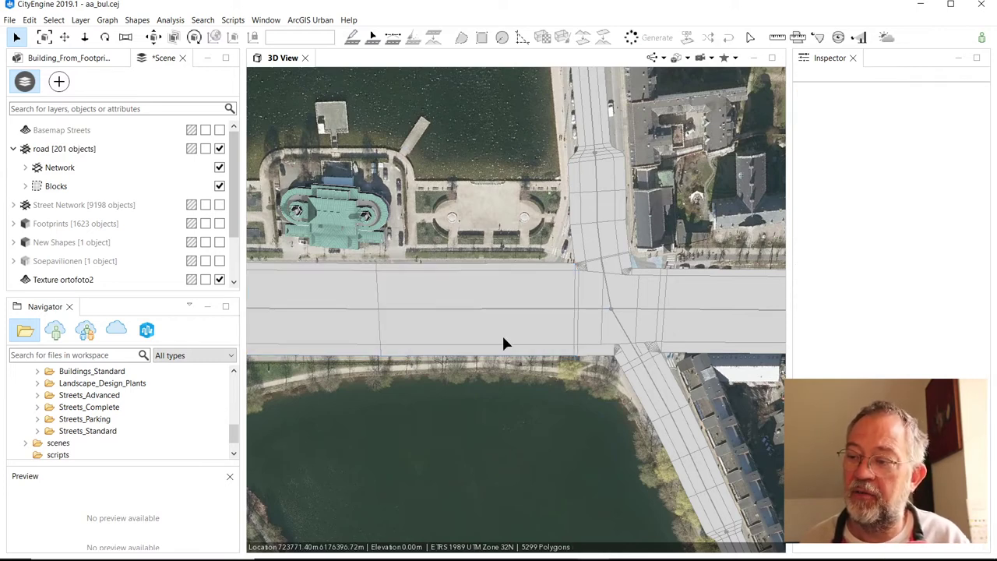
{"action": "left_click_drag", "start_coordinate": [417, 251], "coordinate": [586, 402]}
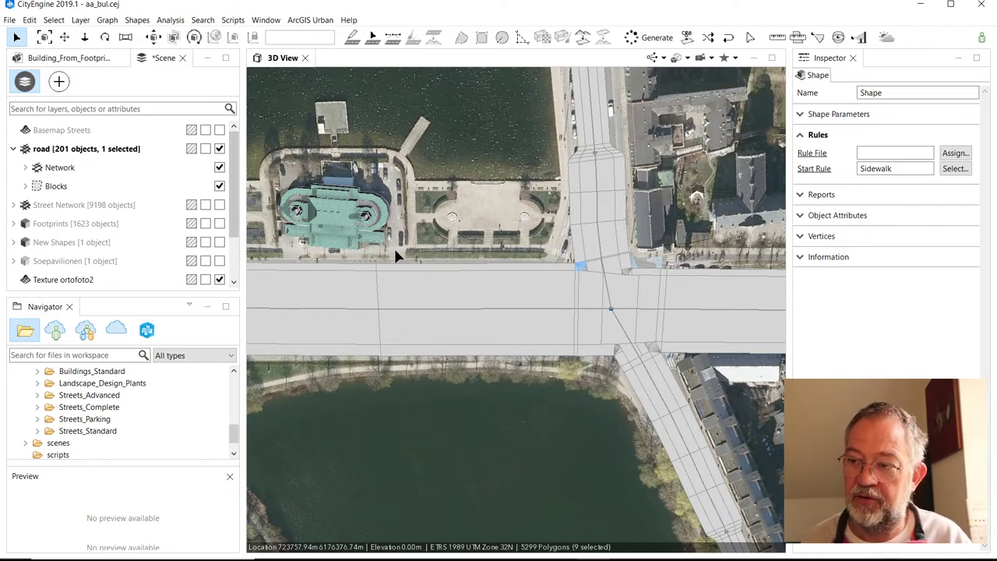
{"action": "left_click_drag", "start_coordinate": [391, 251], "coordinate": [567, 383]}
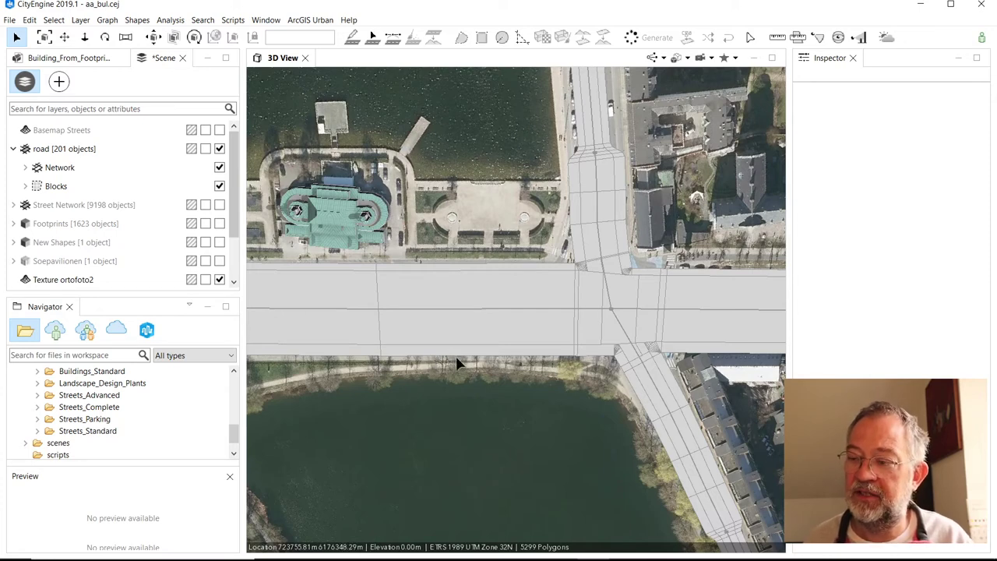
{"action": "scroll", "coordinate": [456, 363], "scroll_direction": "down", "scroll_amount": 5}
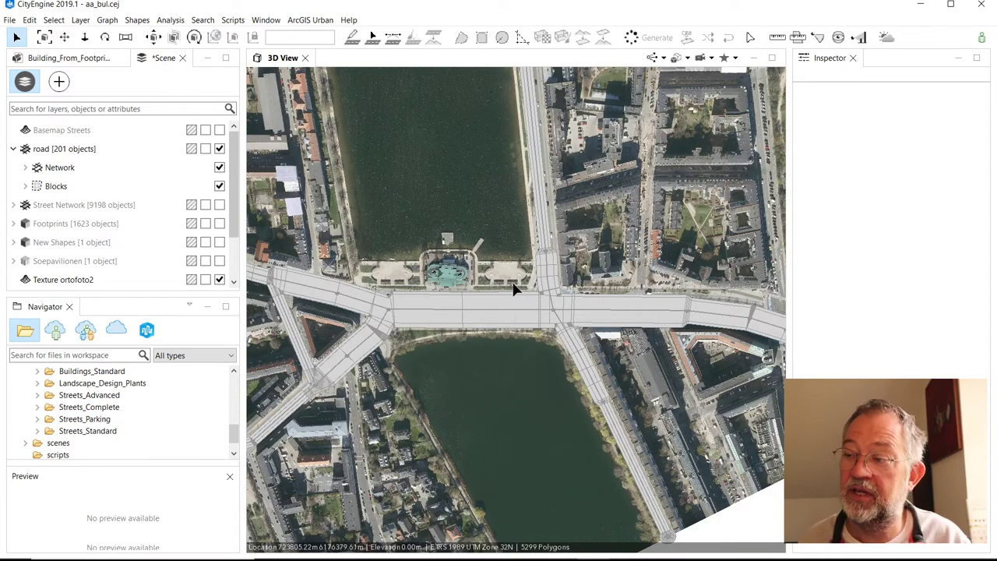
{"action": "left_click_drag", "start_coordinate": [517, 282], "coordinate": [440, 352]}
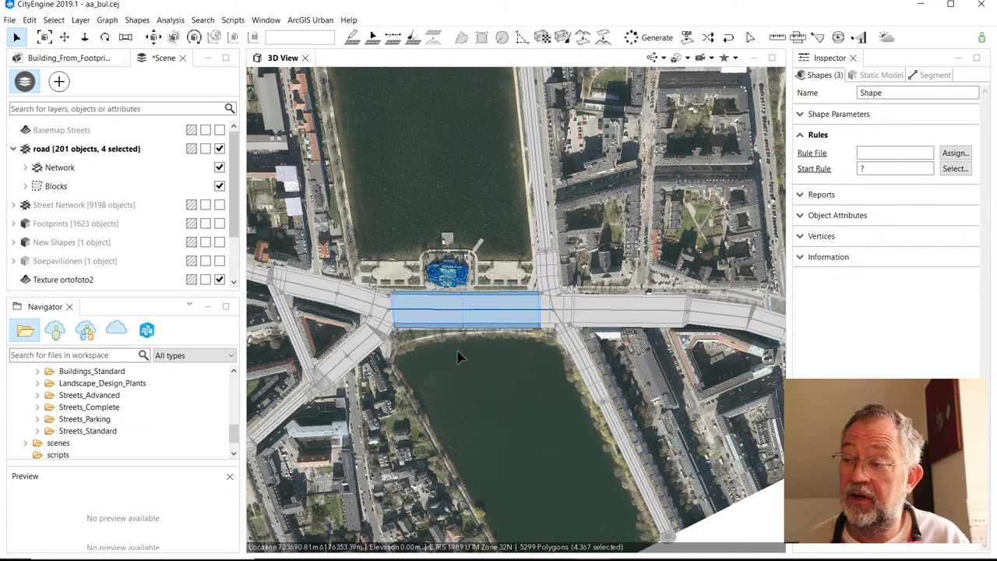
{"action": "key", "text": "ctrl+shift+a"}
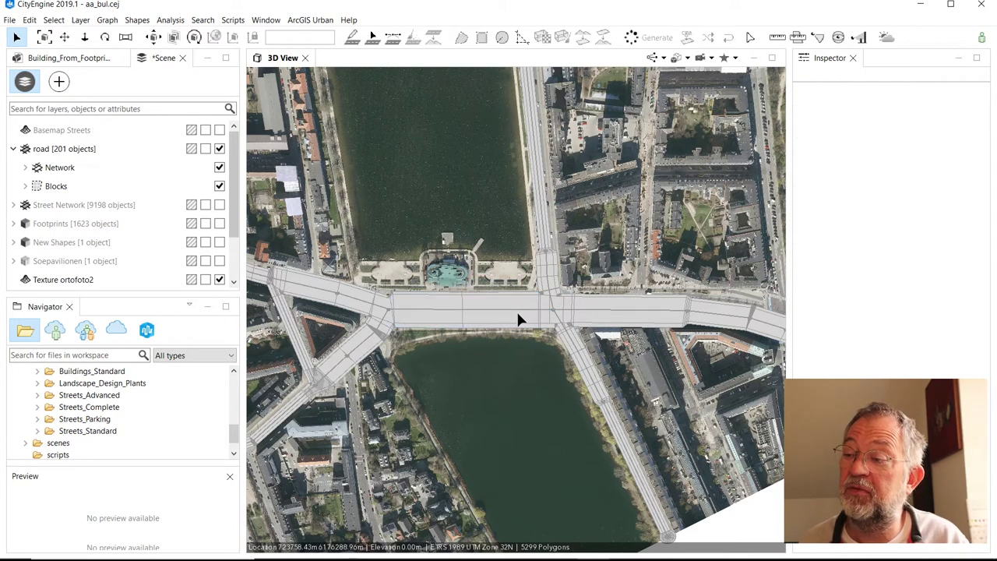
Step: Select the main street segment over the bridge together with its three street and sidewalk shapes
{"action": "left_click_drag", "start_coordinate": [520, 274], "coordinate": [506, 345]}
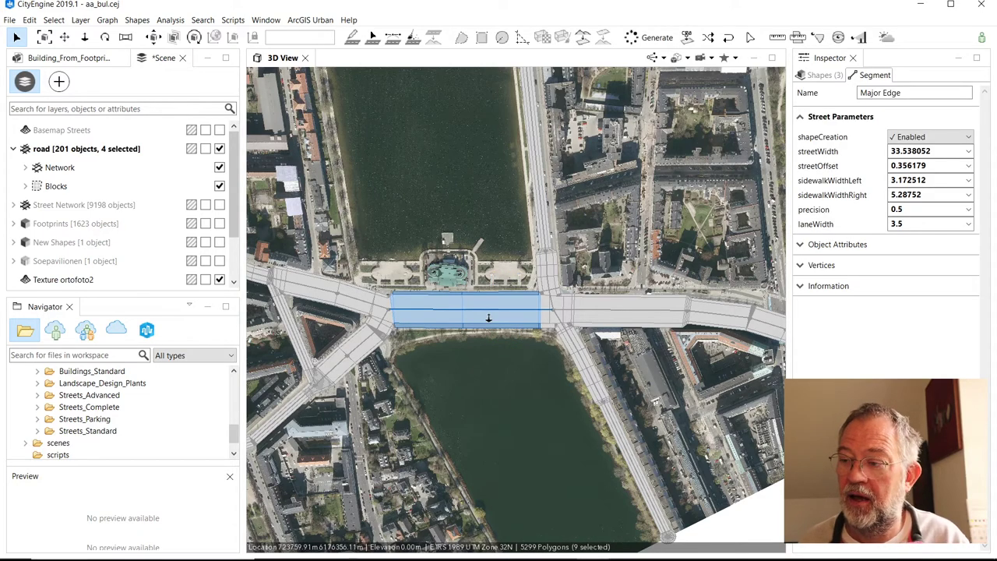
{"action": "scroll", "coordinate": [486, 319], "scroll_direction": "up", "scroll_amount": 3}
{"action": "scroll", "coordinate": [490, 321], "scroll_direction": "up", "scroll_amount": 2}
{"action": "scroll", "coordinate": [489, 321], "scroll_direction": "up", "scroll_amount": 1}
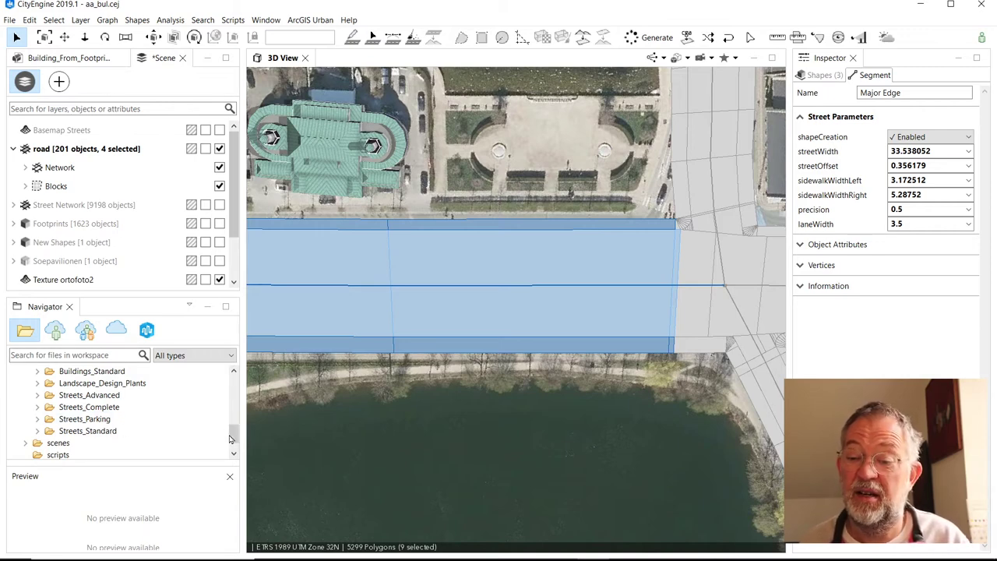
Step: Apply the Complete_Street.cga rule from the Streets_Complete folder to the selected bridge street shapes
{"action": "mouse_move", "coordinate": [233, 435]}
{"action": "left_mouse_down"}
{"action": "mouse_move", "coordinate": [235, 406]}
{"action": "mouse_move", "coordinate": [233, 421]}
{"action": "left_mouse_up"}
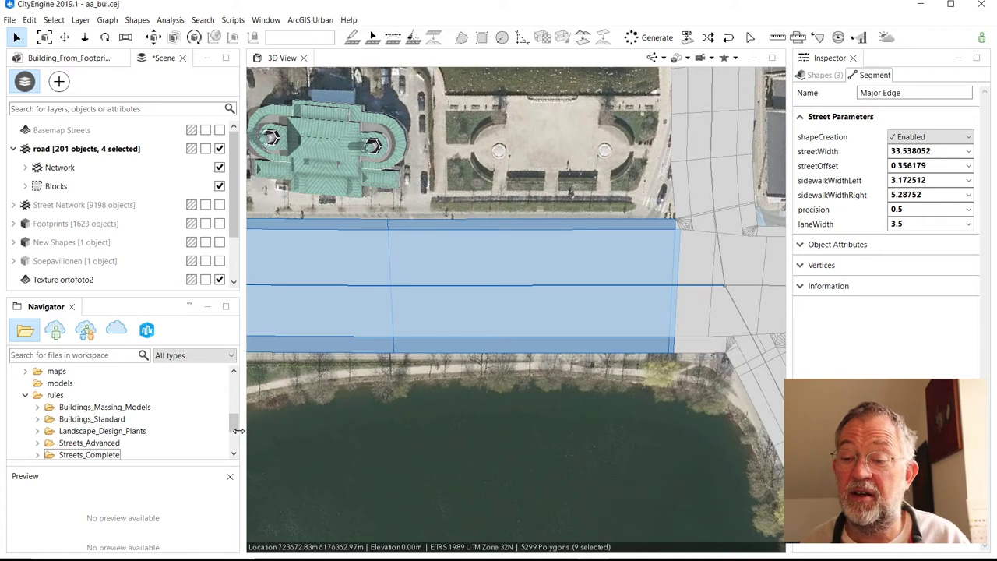
{"action": "left_click_drag", "start_coordinate": [234, 427], "coordinate": [234, 438]}
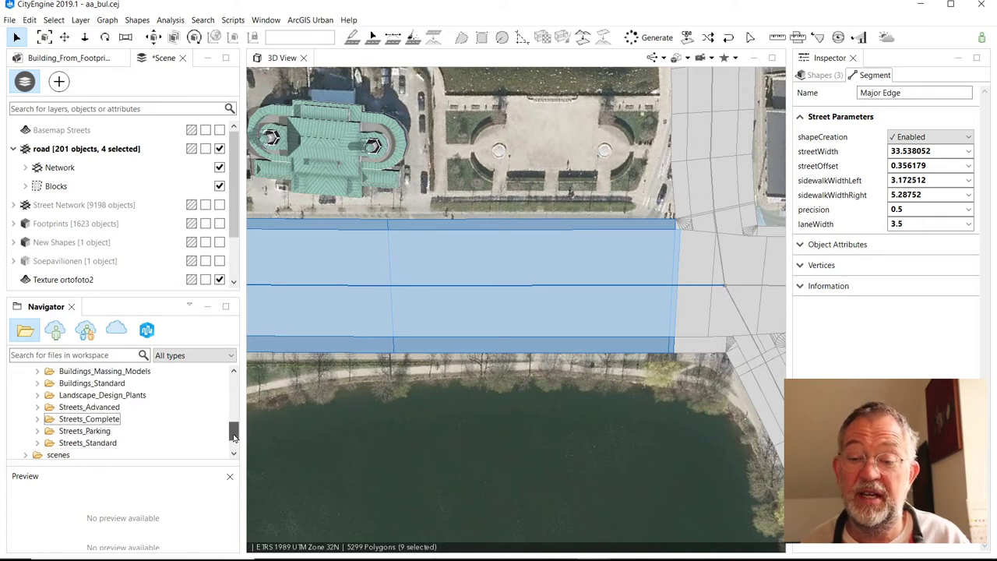
{"action": "left_click", "coordinate": [37, 420]}
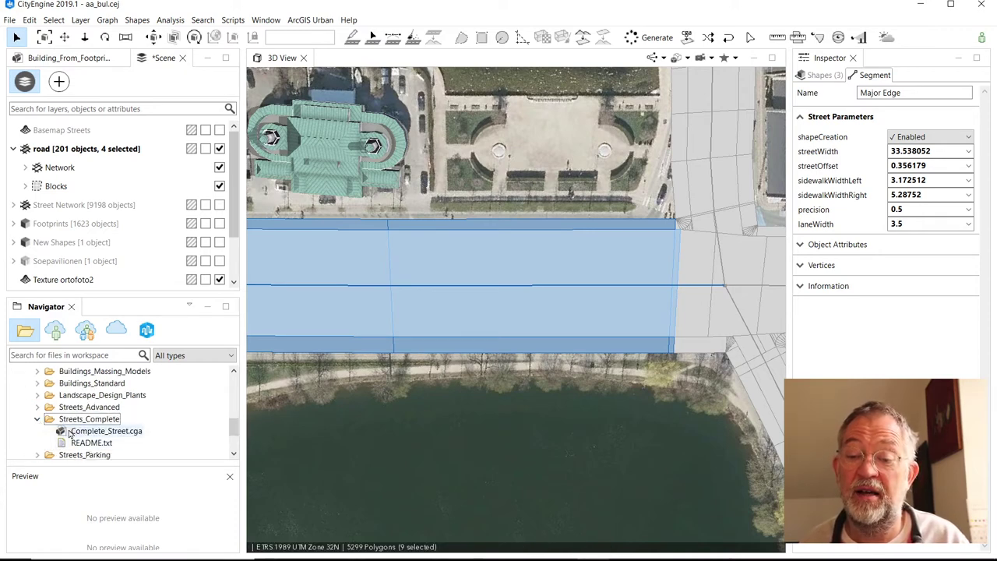
{"action": "left_click", "coordinate": [62, 432]}
{"action": "left_click_drag", "start_coordinate": [376, 302], "coordinate": [447, 302]}
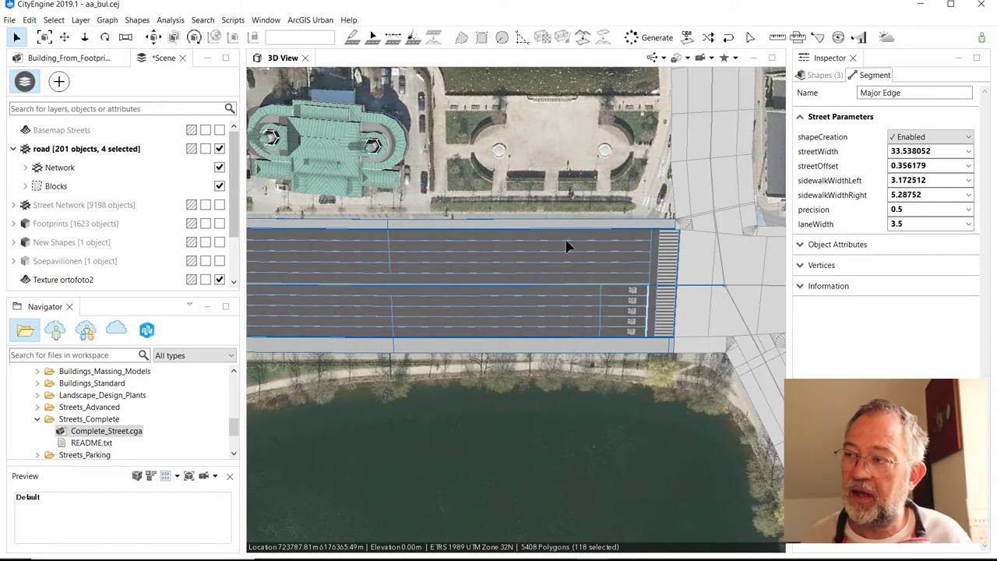
Step: Examine the Complete Street rule attributes of the selected shapes, from display and road layout options through population, custom objects and bridges
{"action": "left_click", "coordinate": [820, 78]}
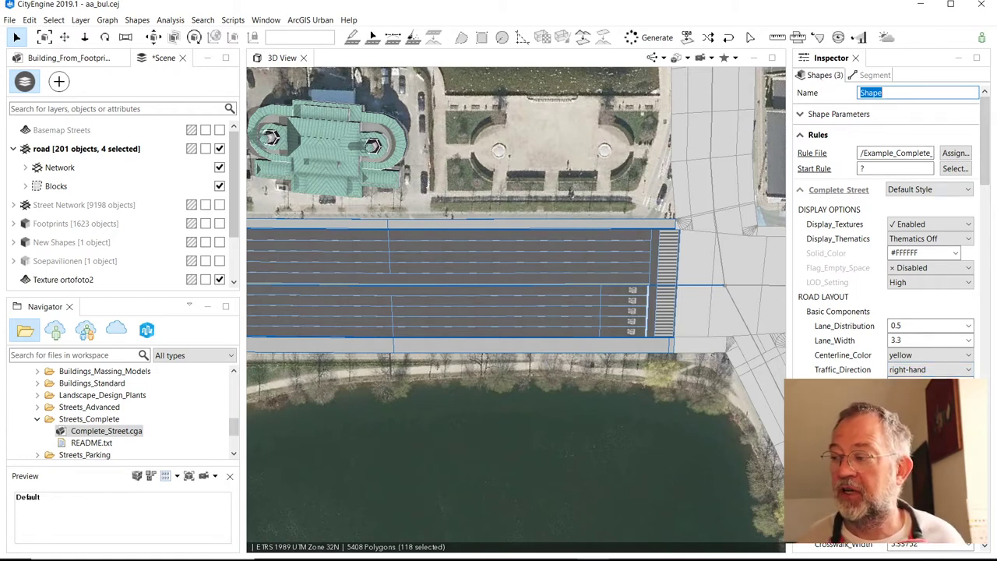
{"action": "mouse_move", "coordinate": [801, 372]}
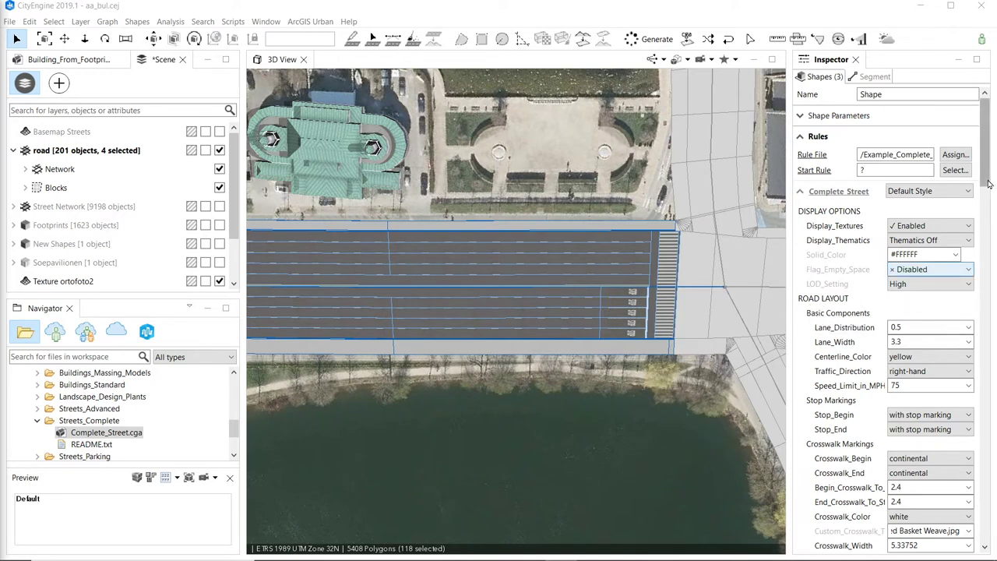
{"action": "left_click_drag", "start_coordinate": [984, 160], "coordinate": [984, 226]}
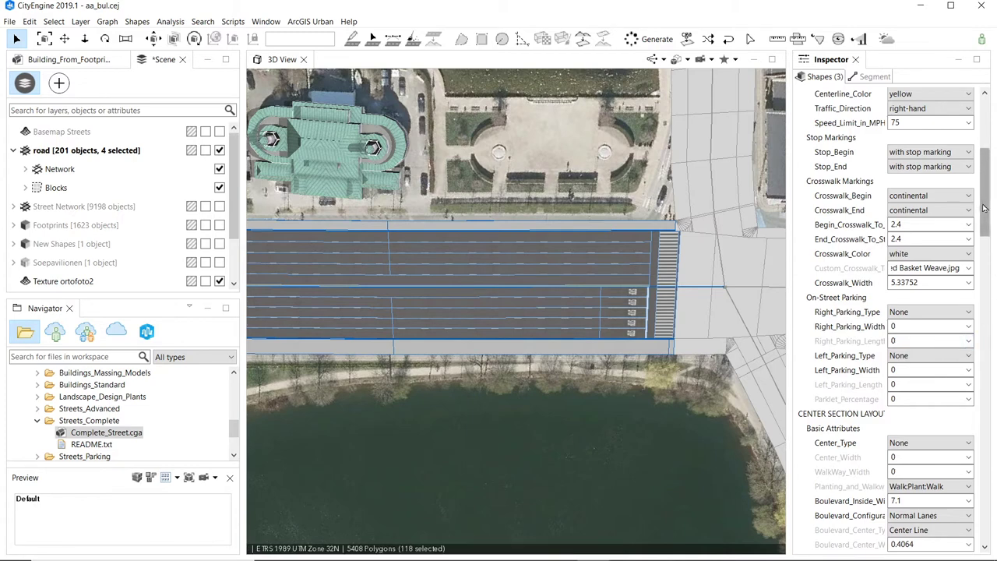
{"action": "left_click_drag", "start_coordinate": [985, 208], "coordinate": [989, 293]}
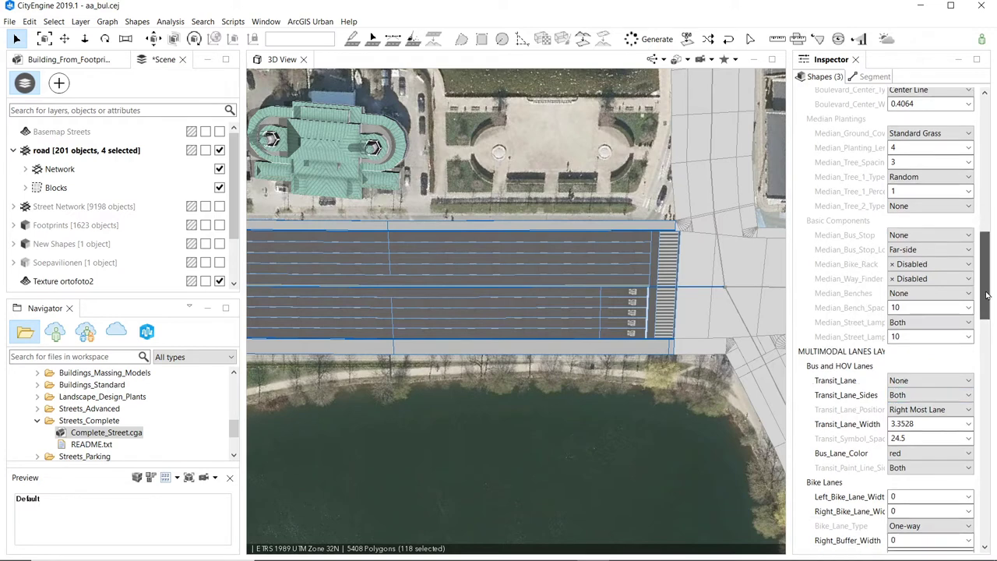
{"action": "left_click_drag", "start_coordinate": [987, 293], "coordinate": [985, 336]}
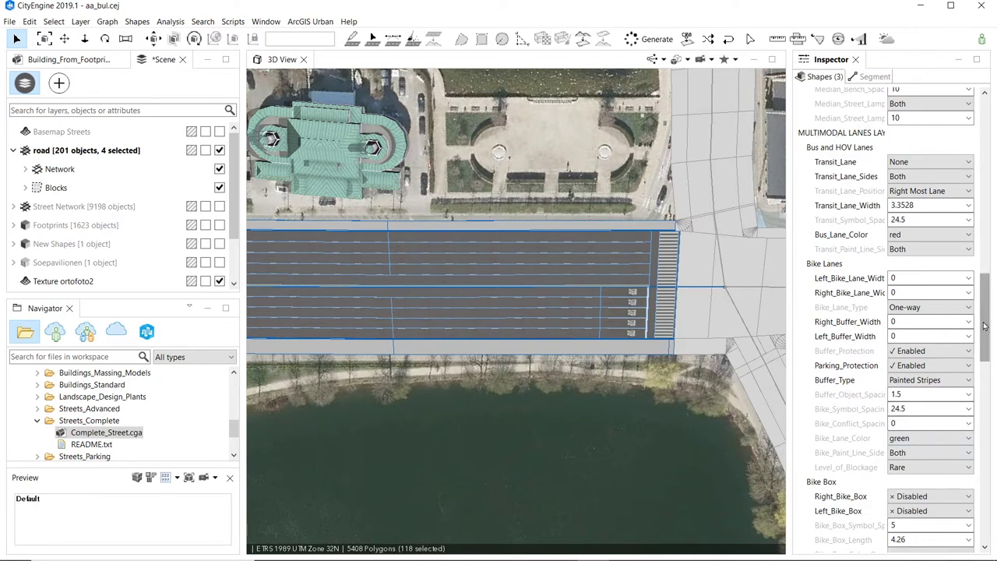
{"action": "scroll", "coordinate": [990, 379], "scroll_direction": "down", "scroll_amount": 5}
{"action": "left_click_drag", "start_coordinate": [990, 379], "coordinate": [990, 392]}
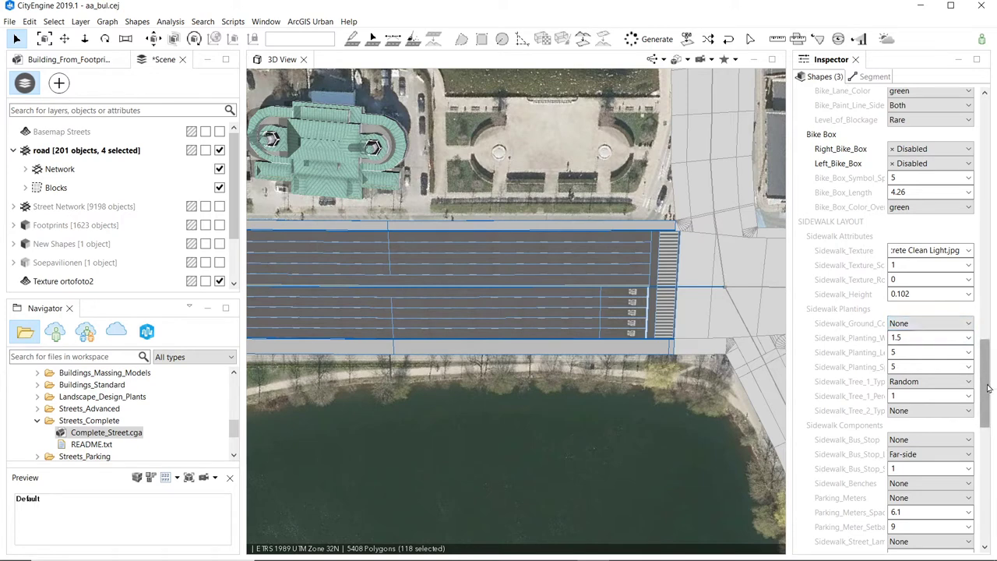
{"action": "scroll", "coordinate": [986, 391], "scroll_direction": "down", "scroll_amount": 6}
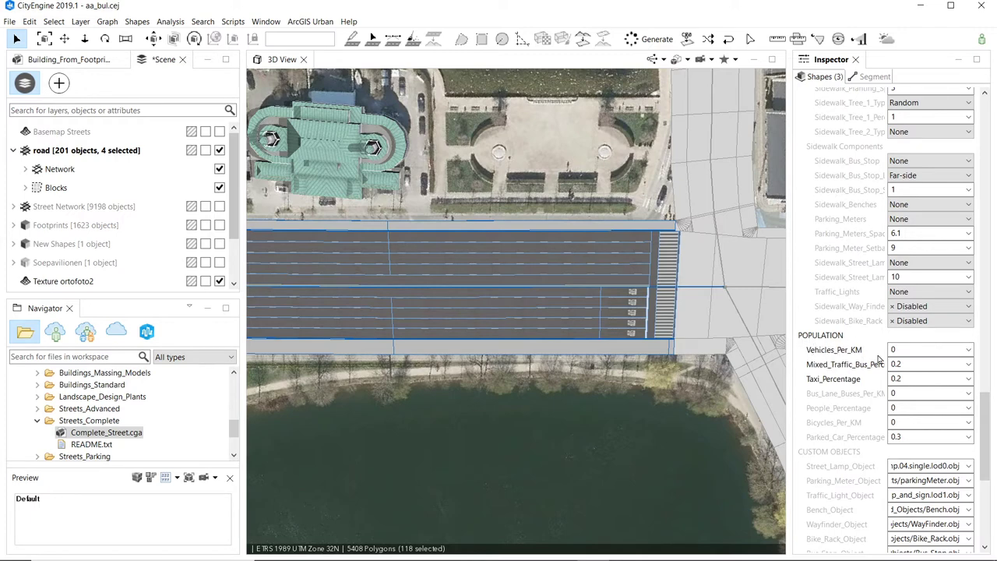
{"action": "mouse_move", "coordinate": [854, 358]}
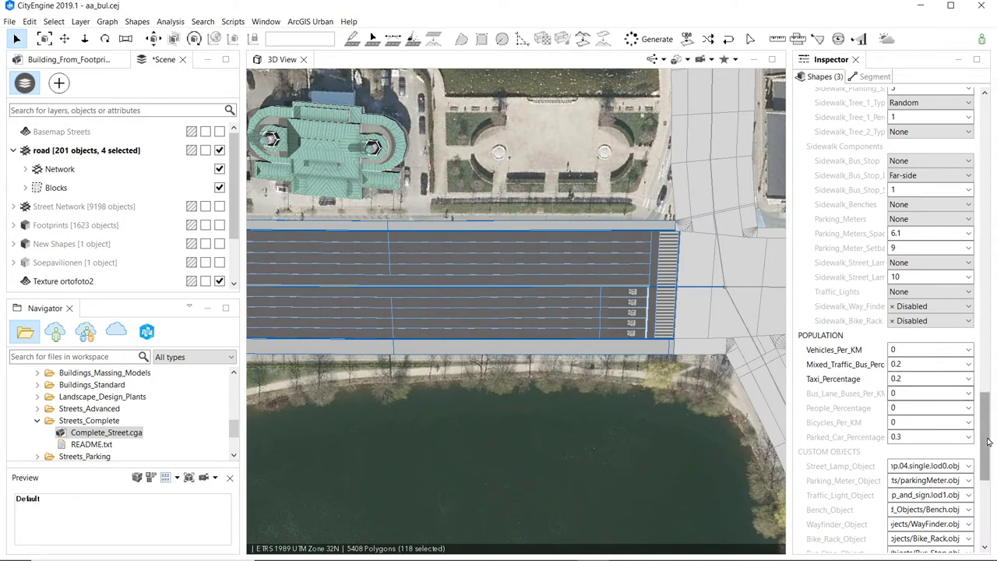
{"action": "left_click_drag", "start_coordinate": [987, 432], "coordinate": [986, 485]}
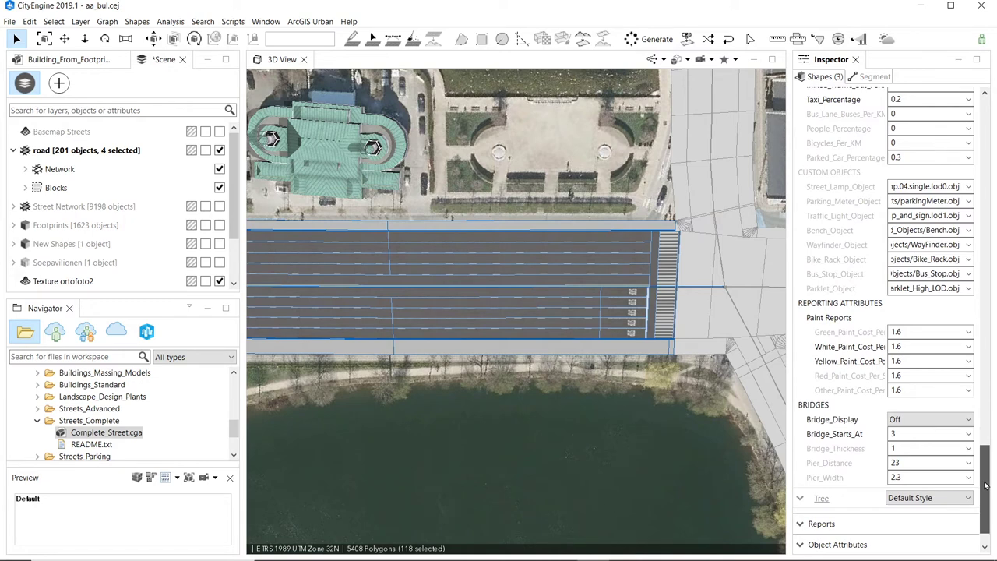
Step: Enable the Flag_Empty_Space display option for the selected street shapes
{"action": "left_click_drag", "start_coordinate": [984, 484], "coordinate": [989, 173]}
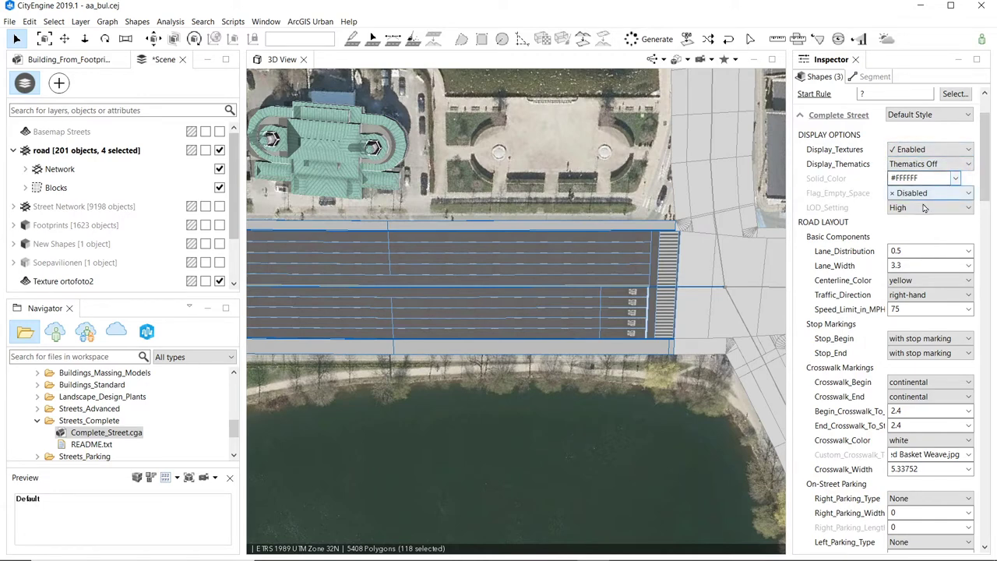
{"action": "mouse_move", "coordinate": [851, 214]}
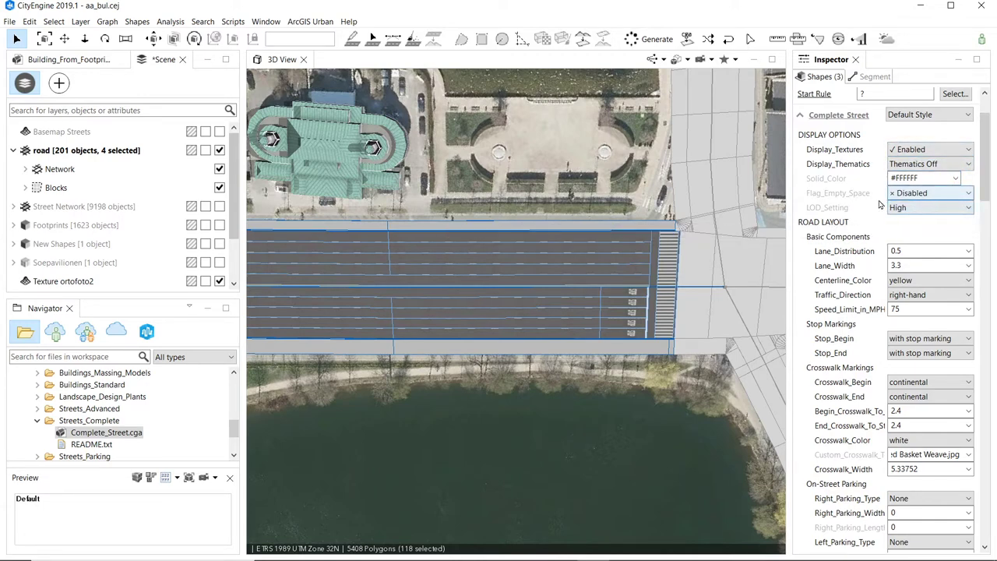
{"action": "left_click", "coordinate": [897, 198]}
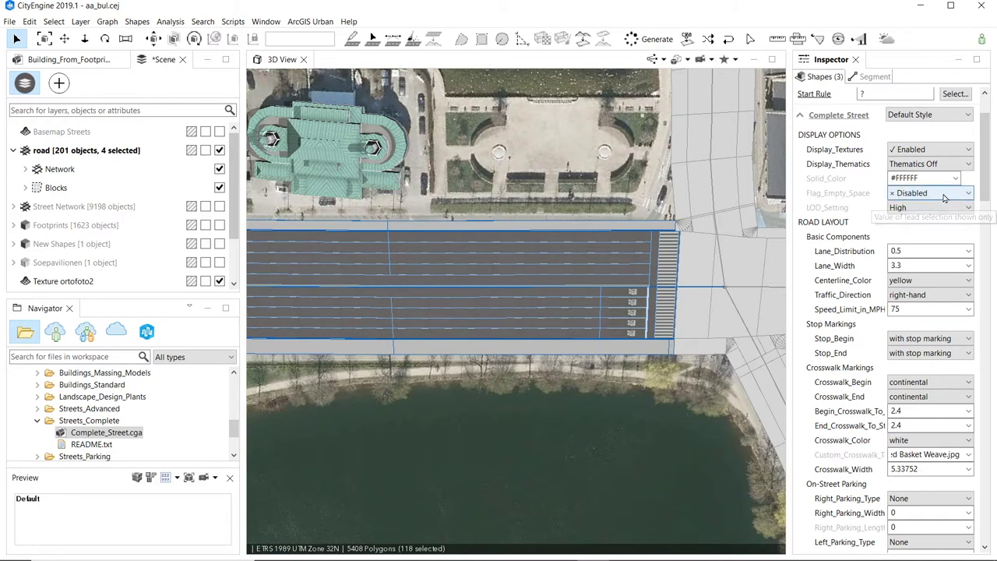
{"action": "left_click", "coordinate": [939, 207]}
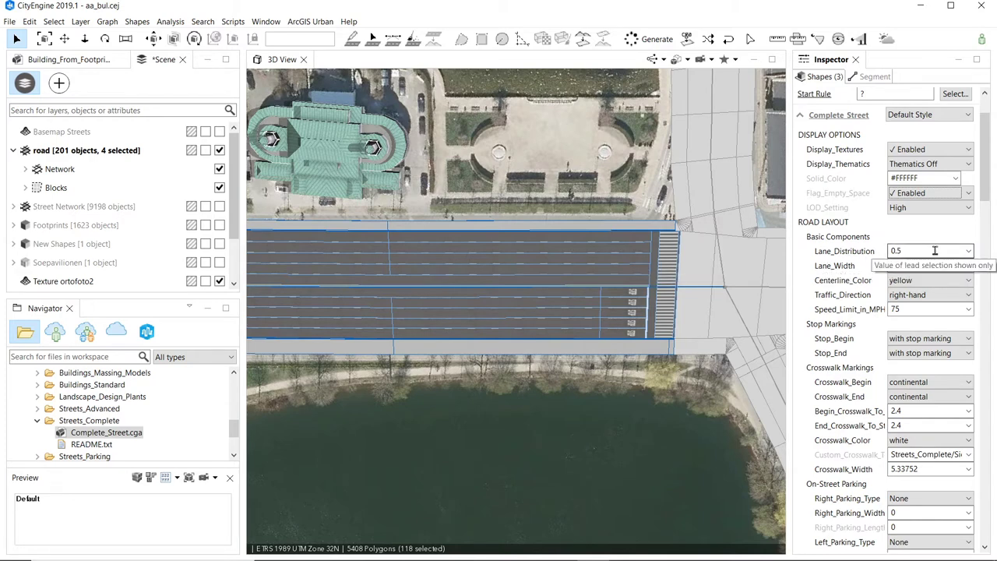
Step: Try a lane distribution of 0.2 on the bridge street, and set it back to 0.5
{"action": "left_click", "coordinate": [908, 252]}
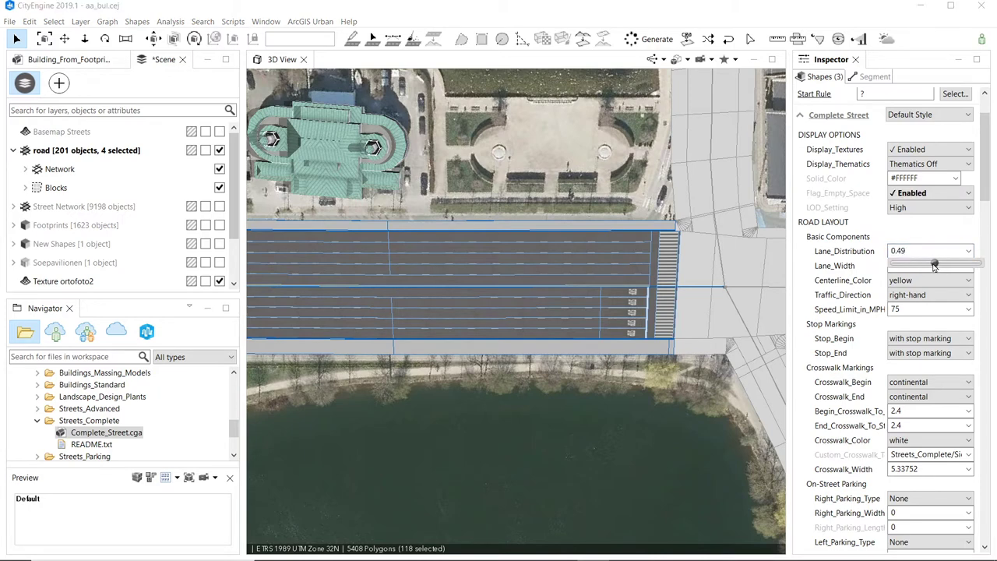
{"action": "left_click_drag", "start_coordinate": [925, 268], "coordinate": [912, 268]}
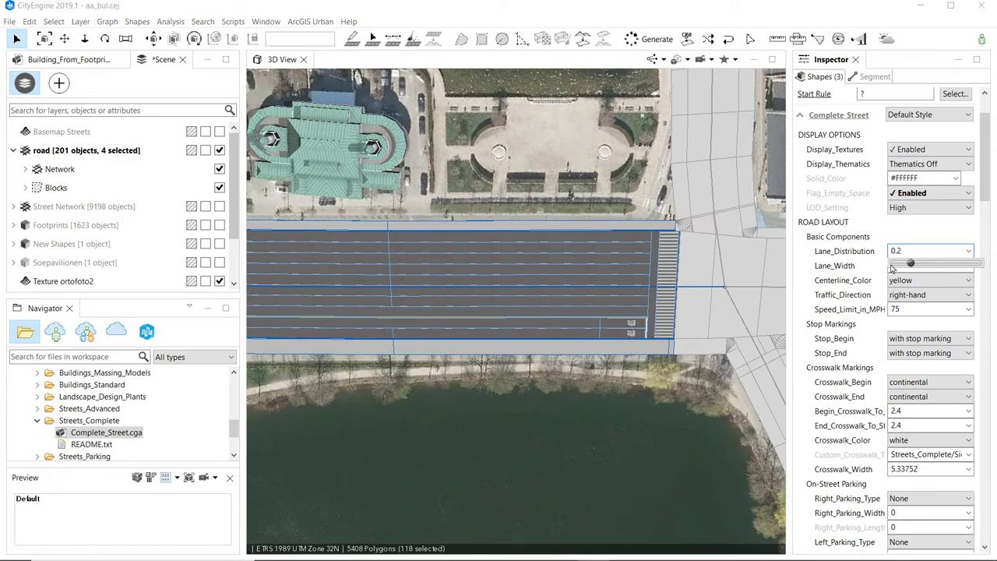
{"action": "left_click", "coordinate": [923, 250]}
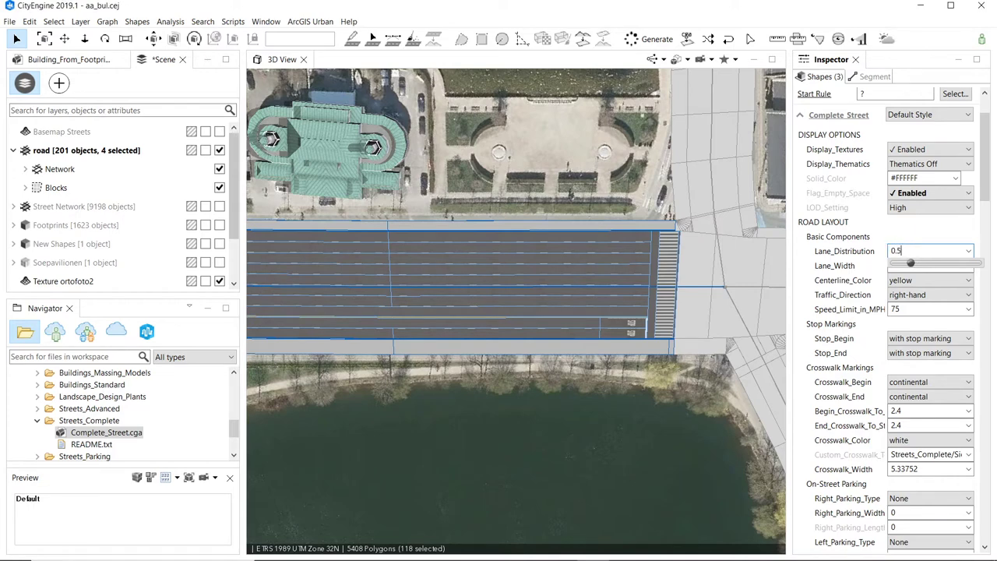
{"action": "key", "text": "Return"}
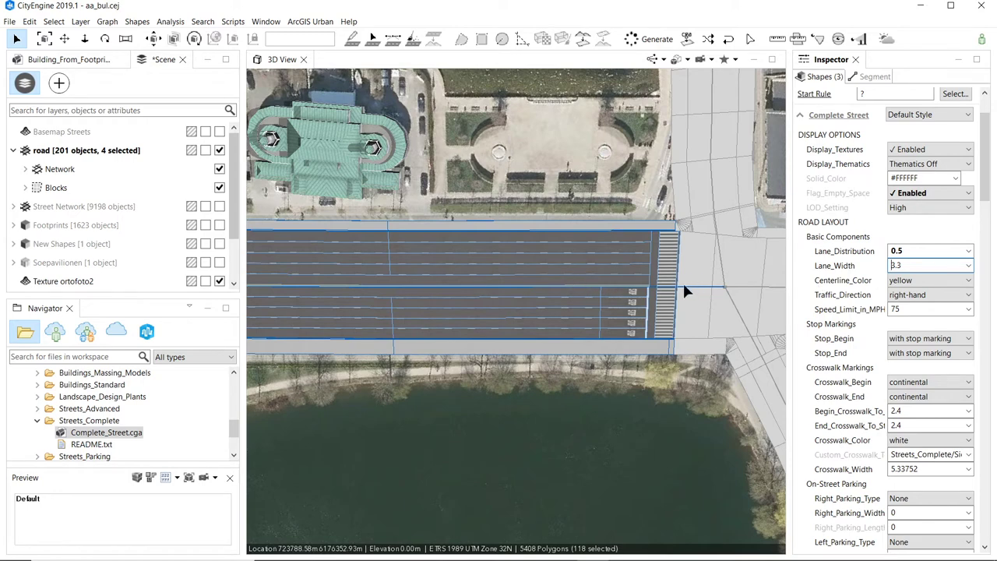
Step: Set the street's centerline color to white and speed limit to 35 mph, with right-hand traffic direction
{"action": "left_click", "coordinate": [923, 284]}
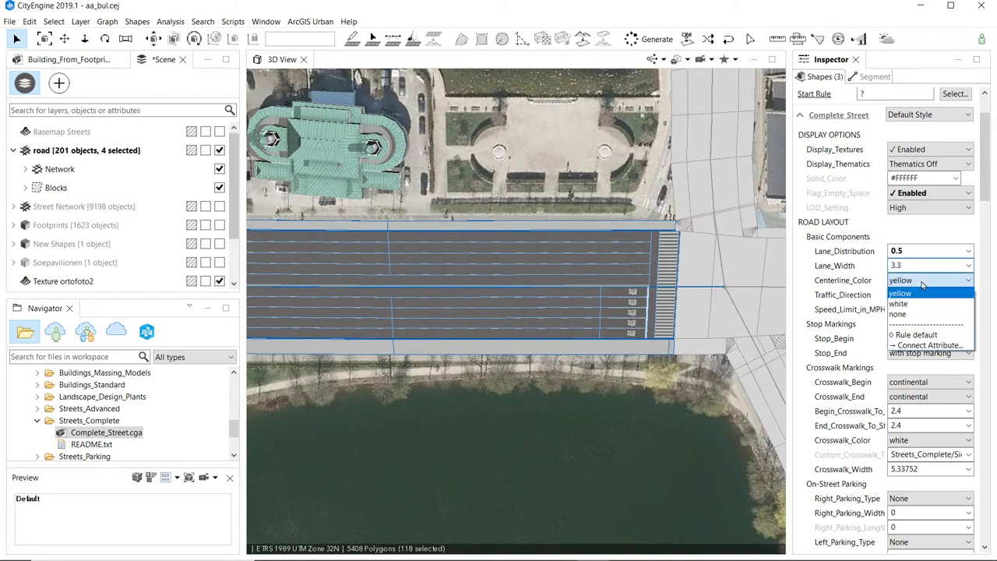
{"action": "left_click", "coordinate": [916, 304]}
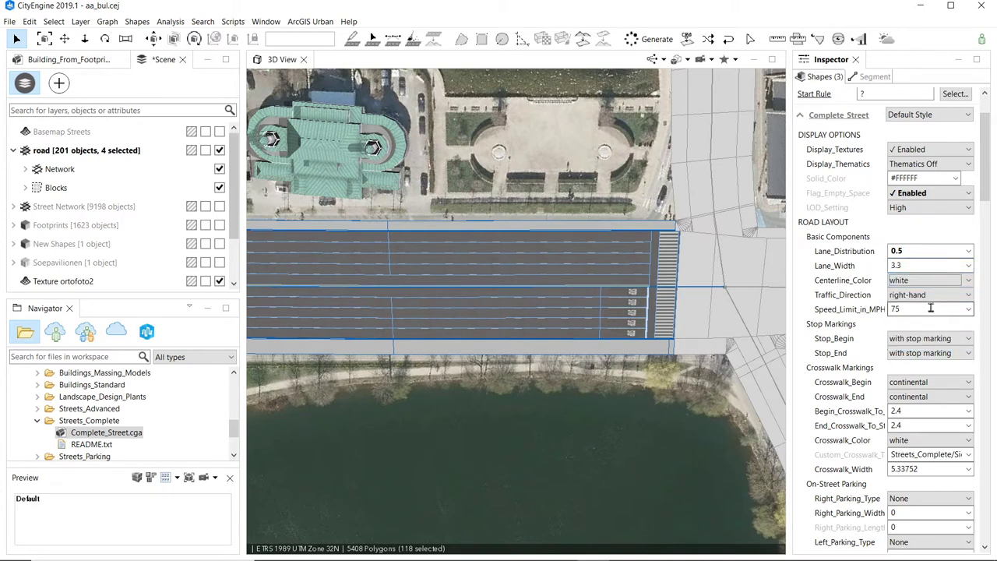
{"action": "left_click", "coordinate": [923, 310]}
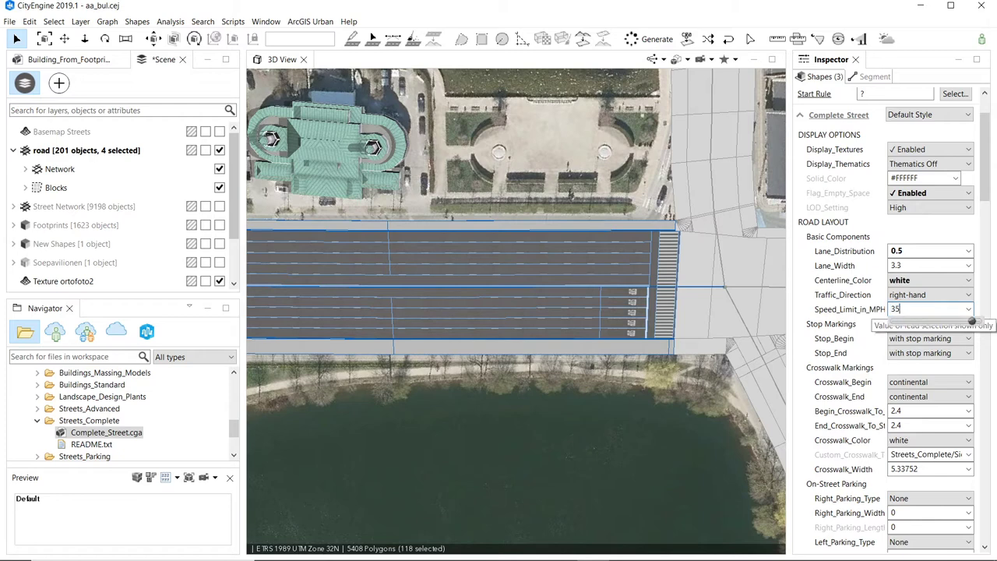
{"action": "left_click", "coordinate": [926, 295]}
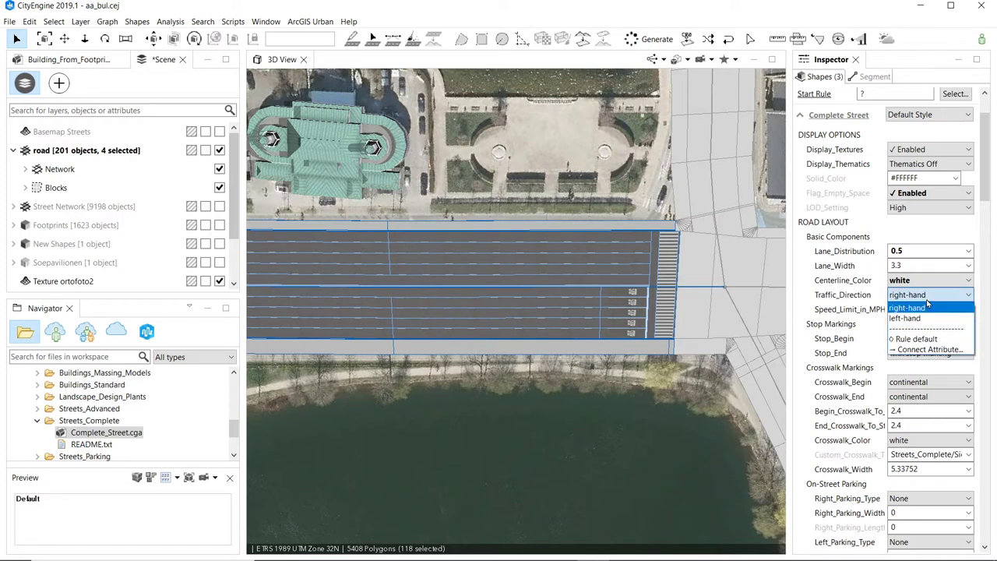
{"action": "left_click", "coordinate": [927, 300]}
{"action": "left_click", "coordinate": [927, 309]}
{"action": "key", "text": "Return"}
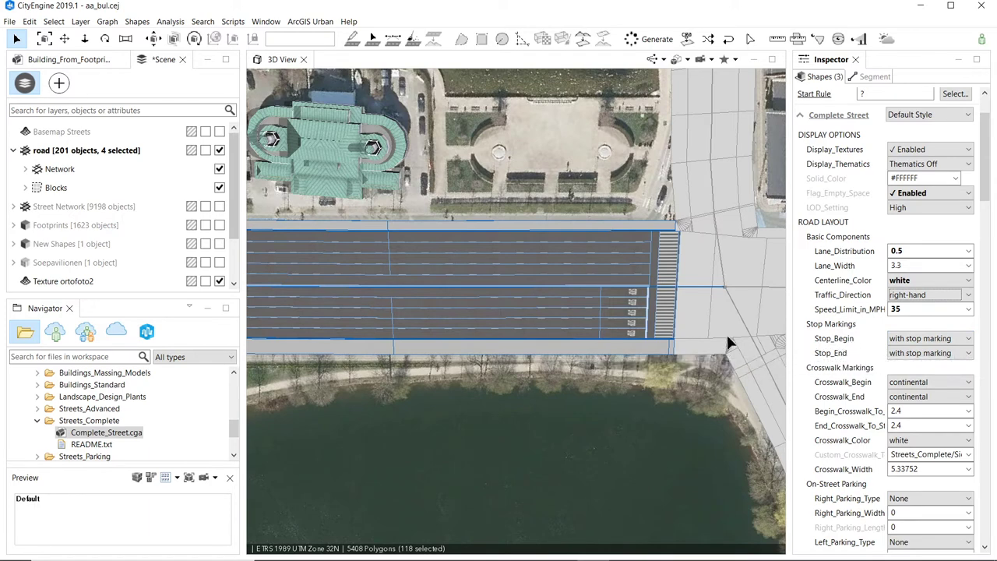
Step: Set the stop markings at both the beginning and the end of the street to arrows on all lanes
{"action": "left_click", "coordinate": [943, 339]}
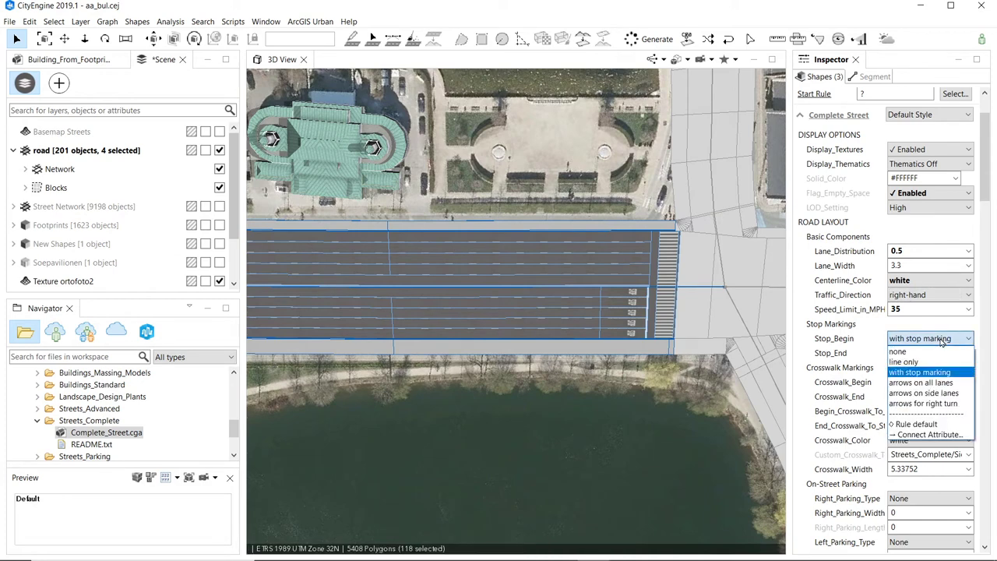
{"action": "left_click", "coordinate": [935, 383]}
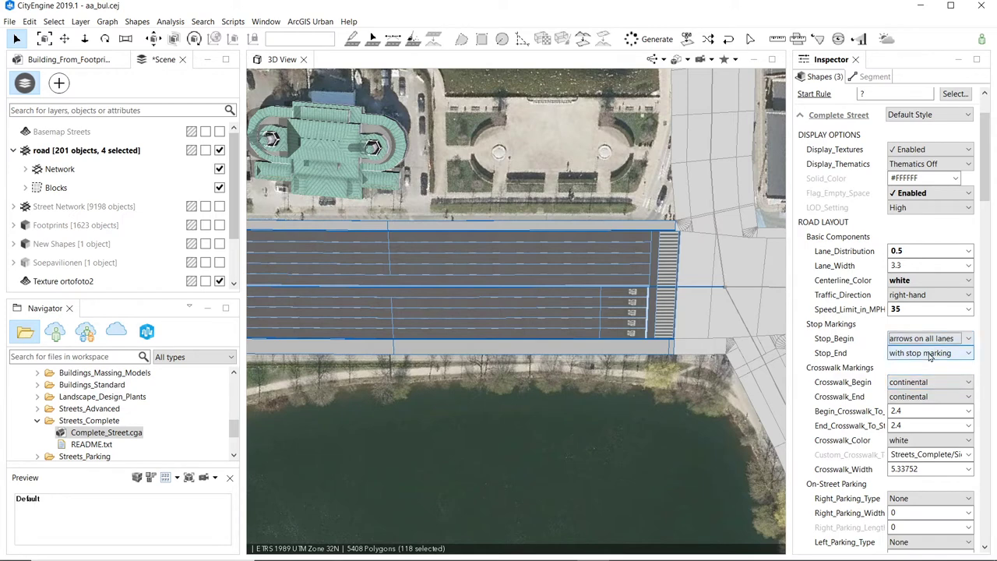
{"action": "left_click", "coordinate": [929, 356]}
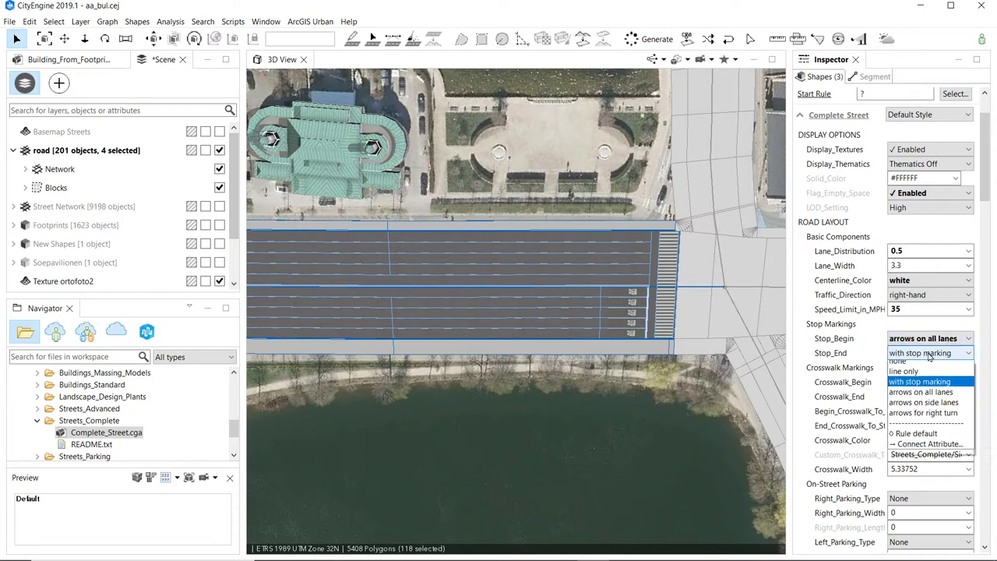
{"action": "left_click", "coordinate": [928, 398]}
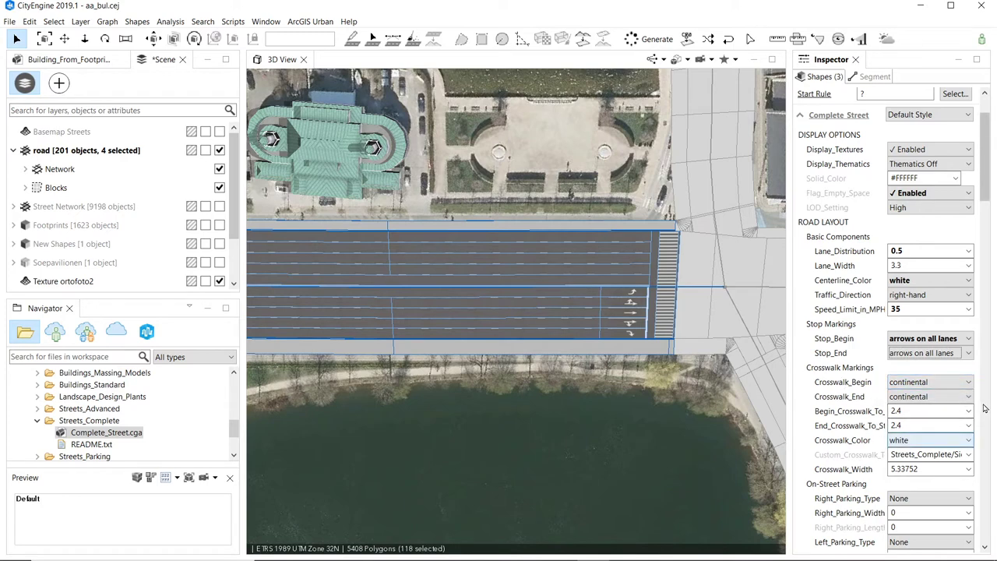
Step: Set the crosswalk width of the bridge street to 8
{"action": "left_click", "coordinate": [937, 473]}
{"action": "type", "text": "8"}
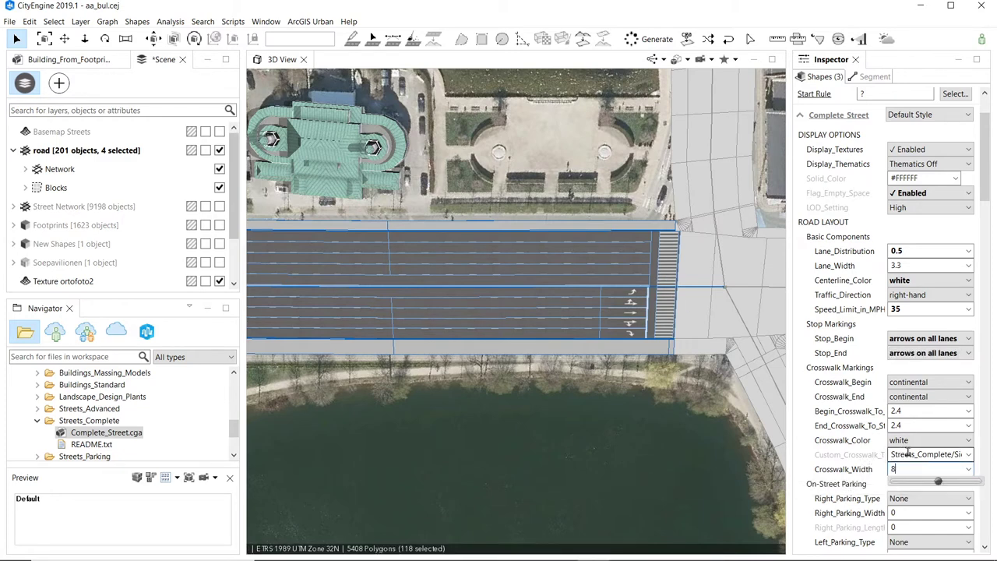
{"action": "key", "text": "Tab"}
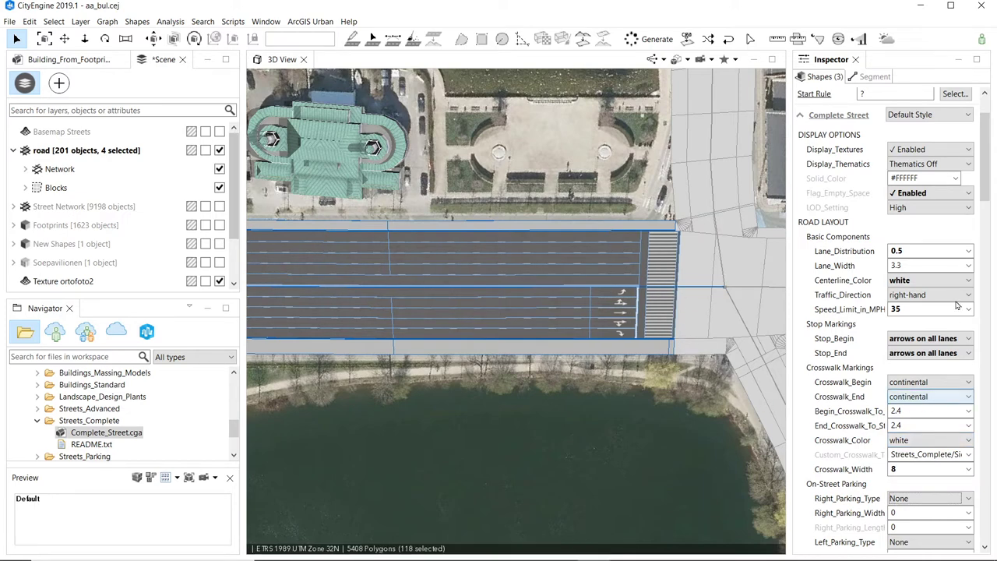
{"action": "left_click_drag", "start_coordinate": [986, 190], "coordinate": [988, 246]}
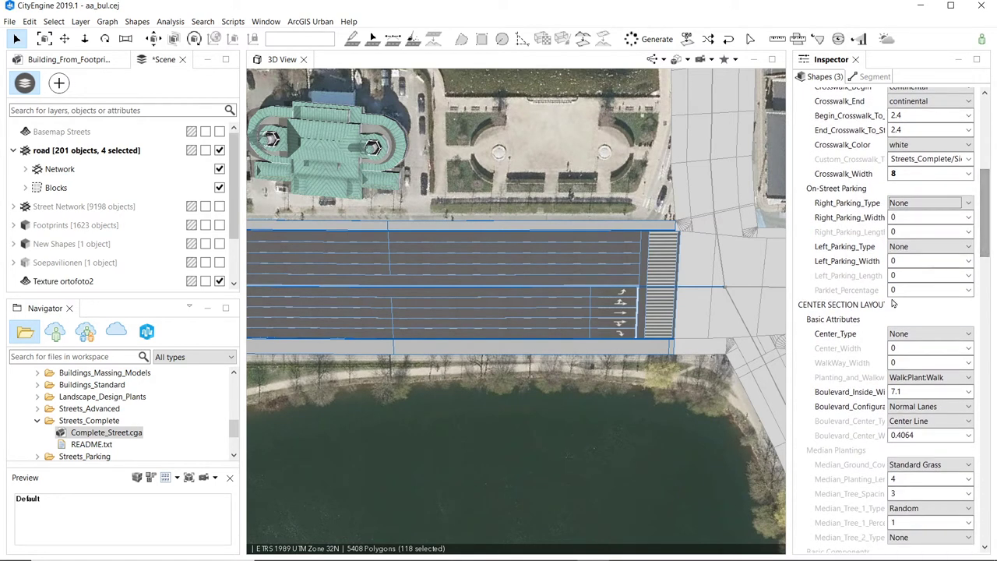
{"action": "left_click", "coordinate": [923, 204]}
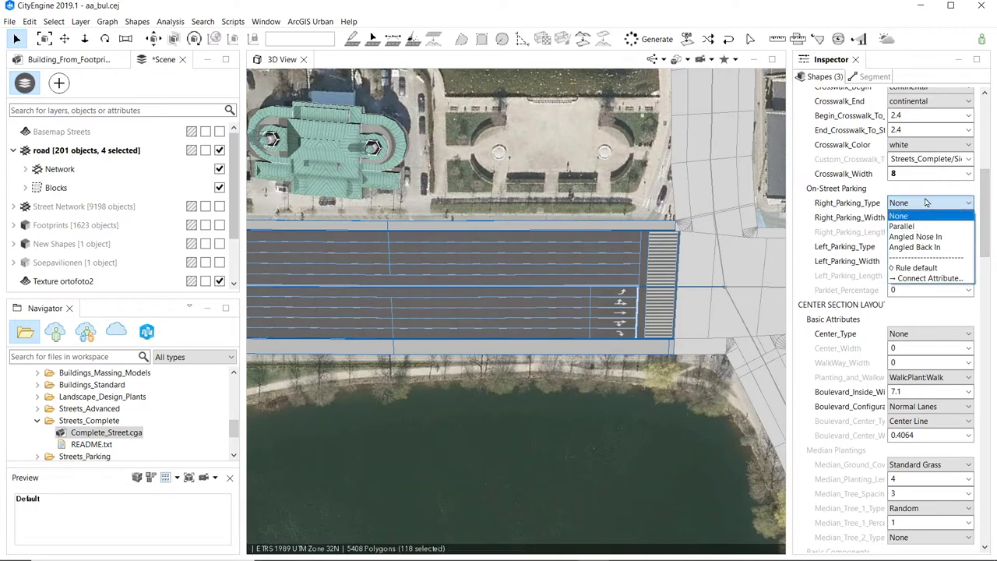
{"action": "left_click", "coordinate": [804, 236]}
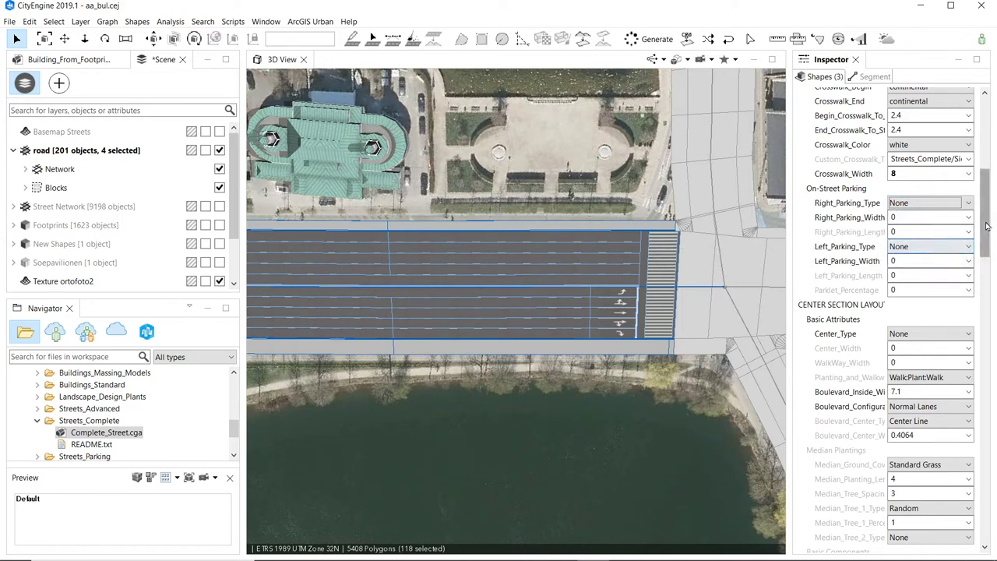
Step: Set the bridge street's center section type to Boulevard with a center width of 10
{"action": "left_click_drag", "start_coordinate": [986, 229], "coordinate": [986, 248]}
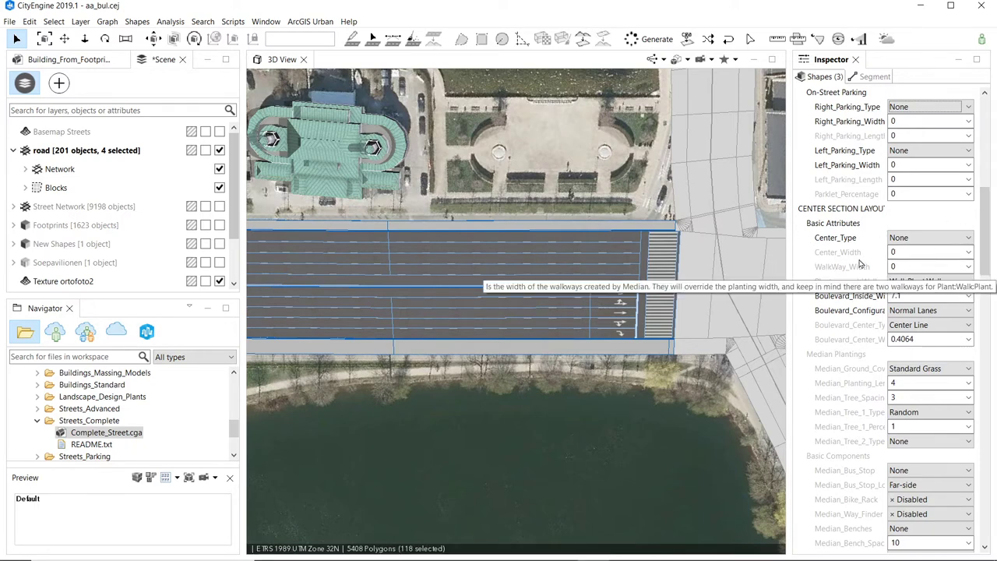
{"action": "left_click", "coordinate": [969, 243]}
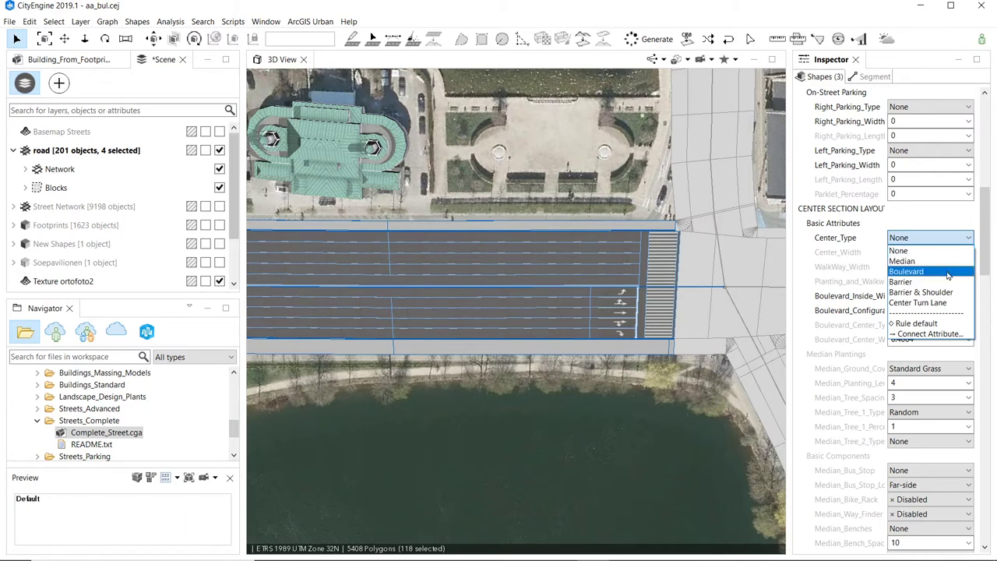
{"action": "left_click", "coordinate": [949, 272]}
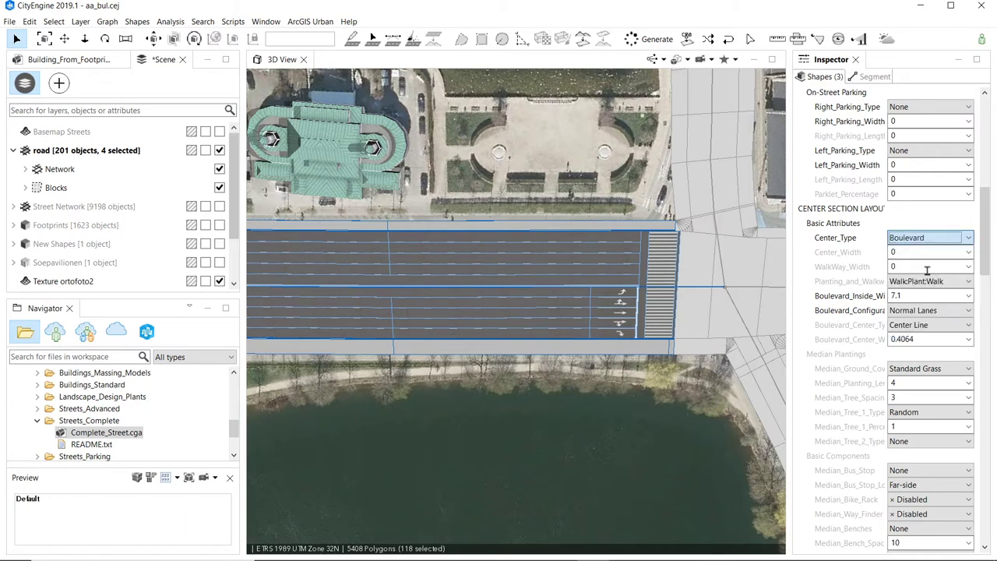
{"action": "left_click", "coordinate": [912, 252]}
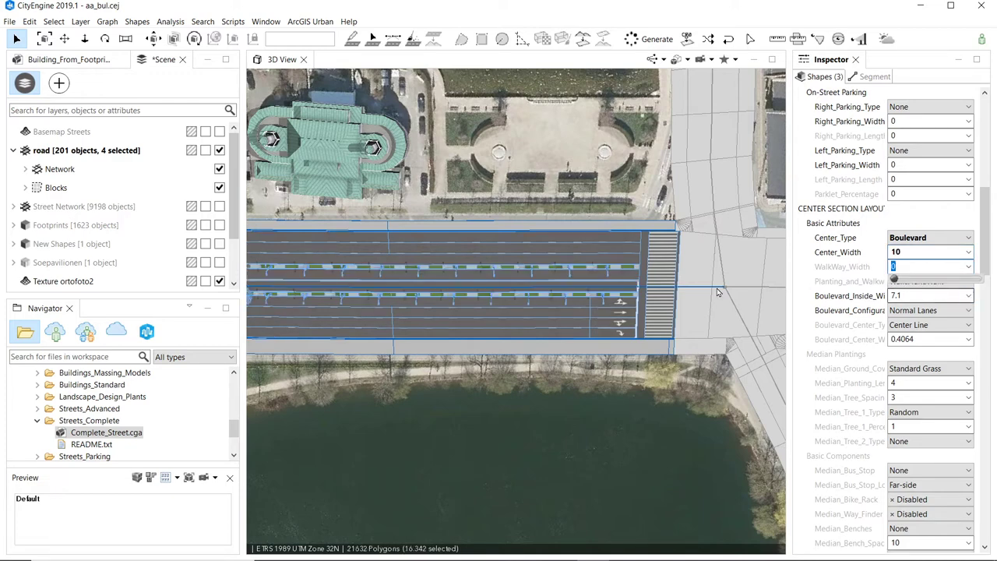
{"action": "scroll", "coordinate": [616, 290], "scroll_direction": "up", "scroll_amount": 3}
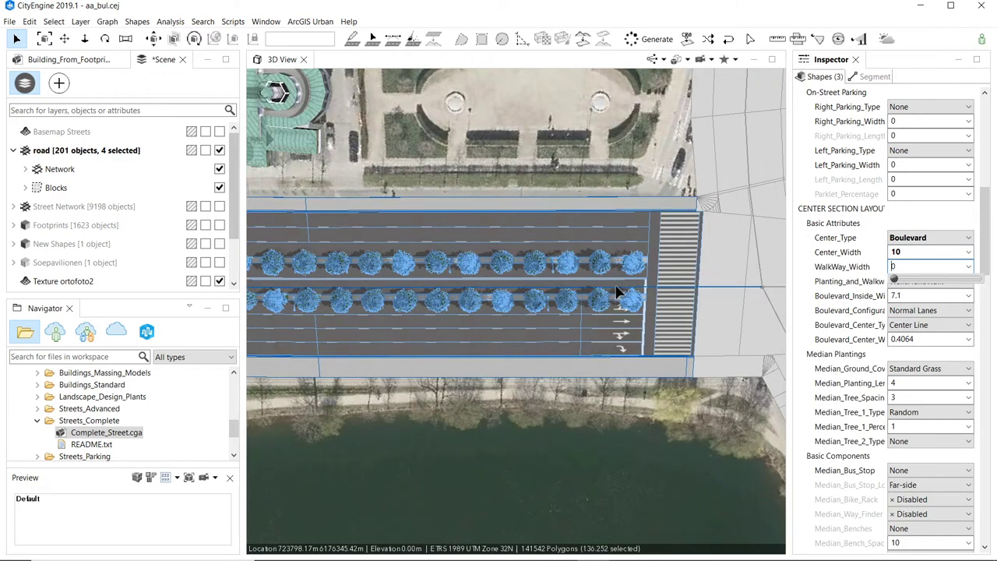
{"action": "scroll", "coordinate": [616, 289], "scroll_direction": "up", "scroll_amount": 5}
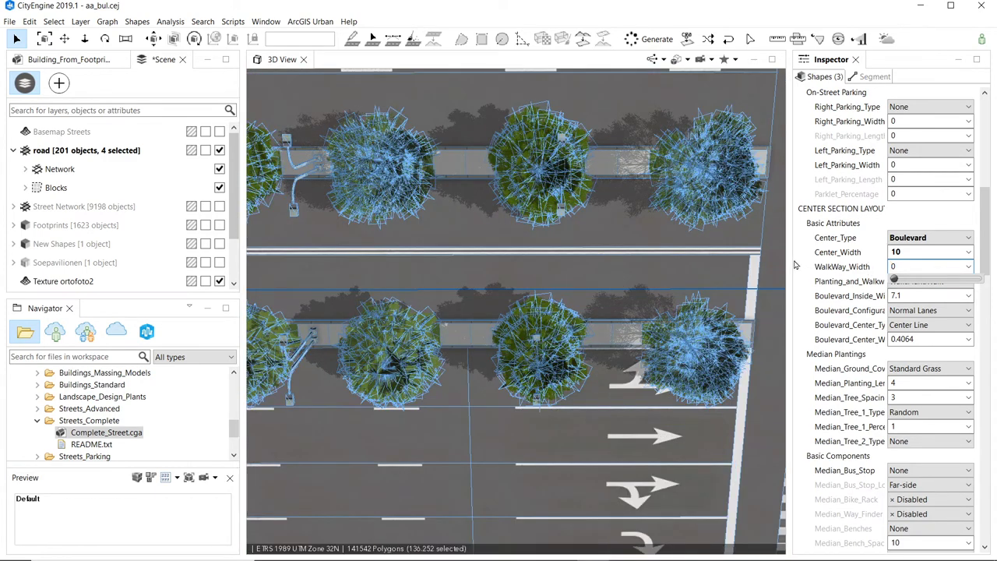
Step: Set the boulevard's planting and walkway arrangement to Plant:Walk and its walkway width to 1
{"action": "left_click", "coordinate": [946, 296]}
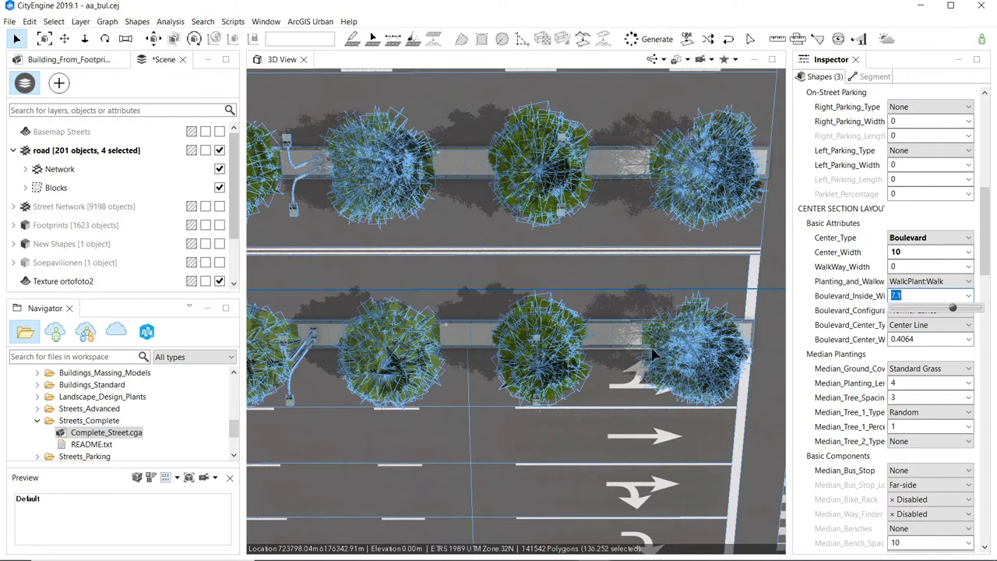
{"action": "left_click", "coordinate": [925, 297]}
{"action": "double_click", "coordinate": [925, 297]}
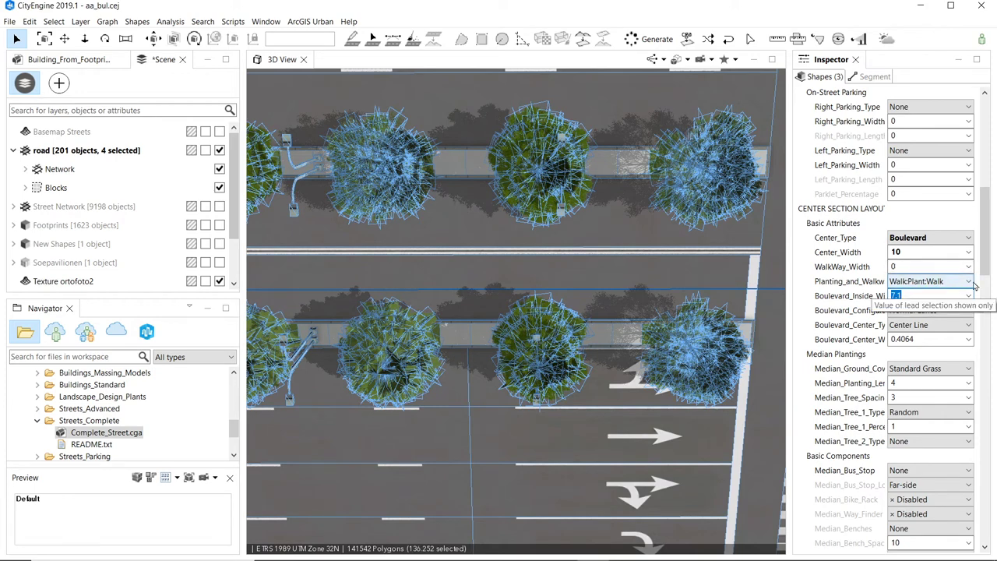
{"action": "left_click", "coordinate": [958, 283]}
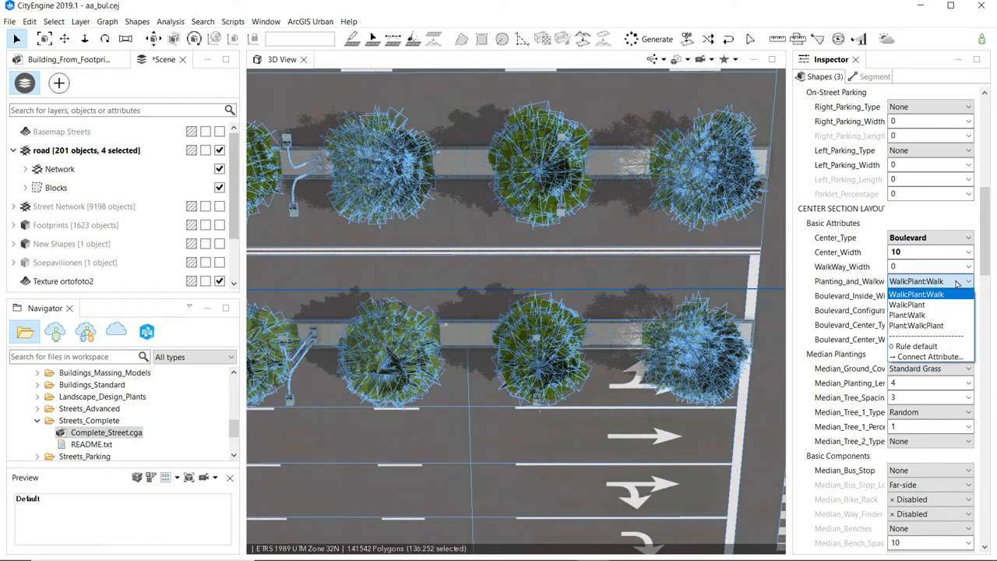
{"action": "left_click", "coordinate": [921, 316]}
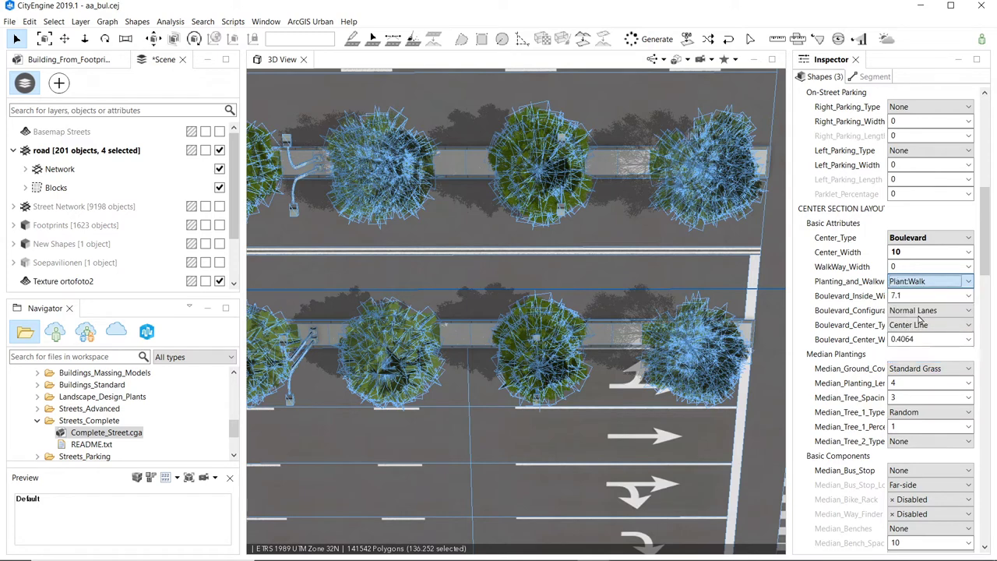
{"action": "left_click", "coordinate": [909, 267]}
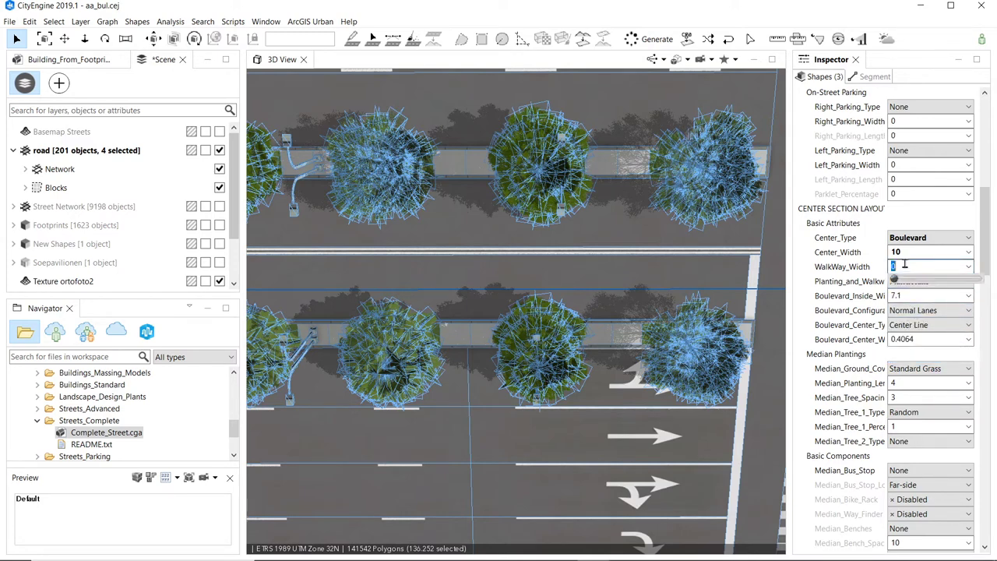
{"action": "type", "text": "1"}
{"action": "left_click", "coordinate": [932, 252]}
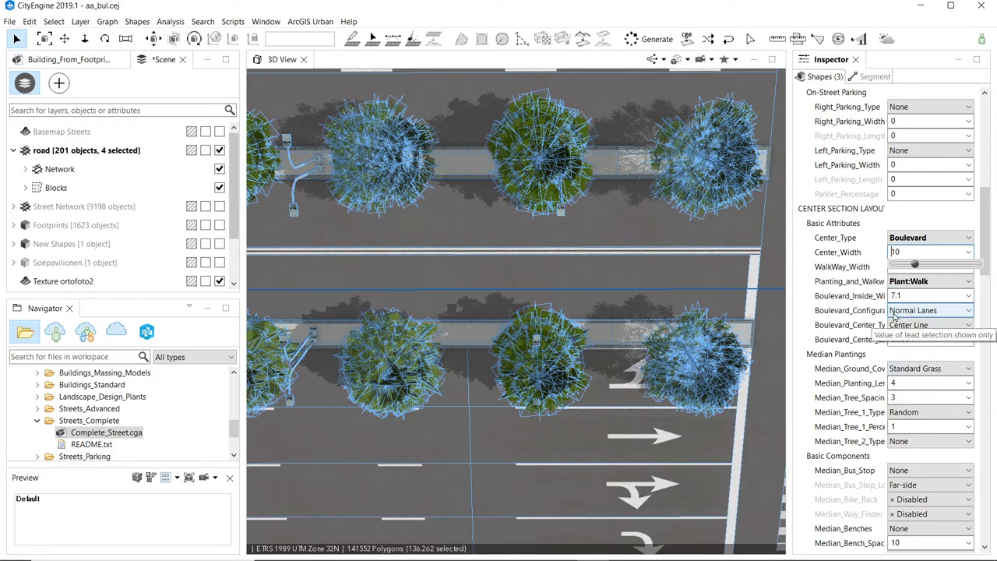
Step: Set the boulevard configuration to Cycle Path and the boulevard inside width to 2
{"action": "left_click", "coordinate": [925, 314]}
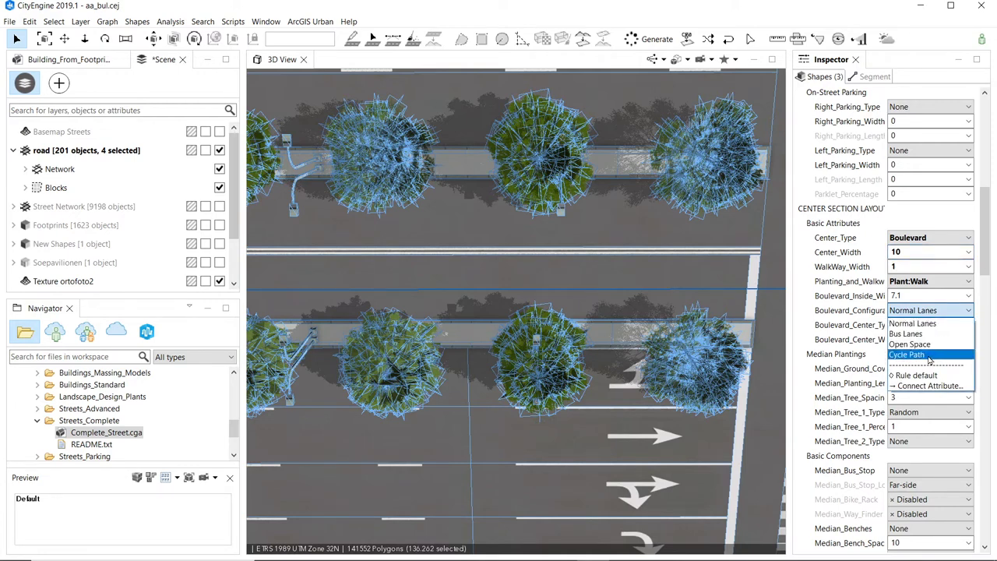
{"action": "left_click", "coordinate": [912, 355]}
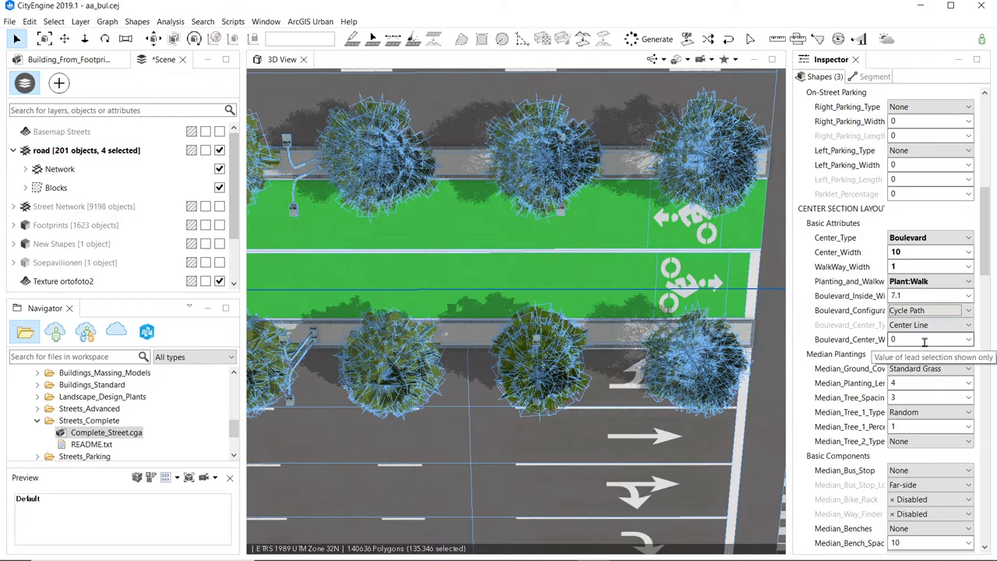
{"action": "left_click", "coordinate": [928, 295]}
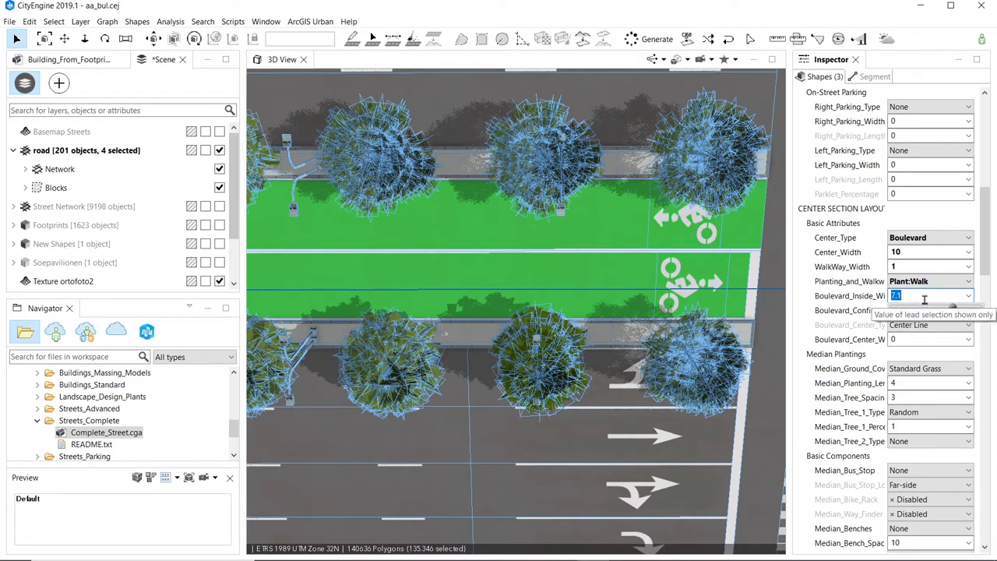
{"action": "type", "text": "2"}
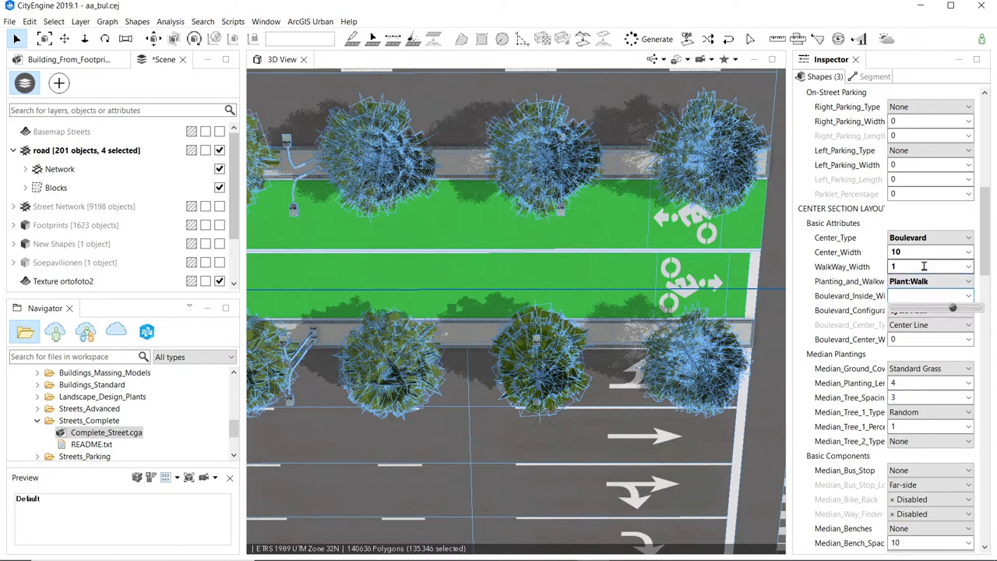
{"action": "left_click", "coordinate": [925, 266]}
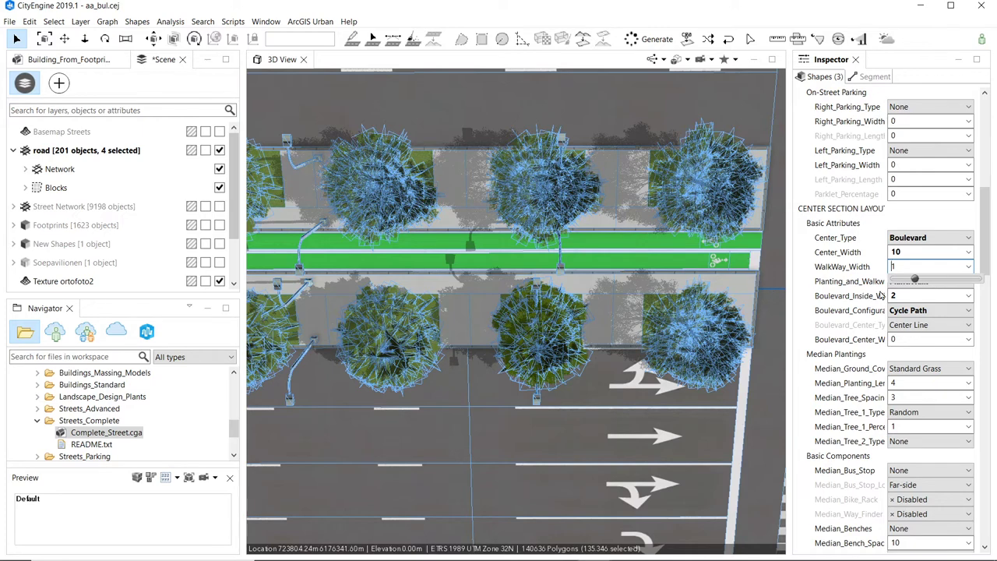
Step: Set the boulevard inside width to 4 and the walkway width to 2
{"action": "left_click", "coordinate": [890, 295]}
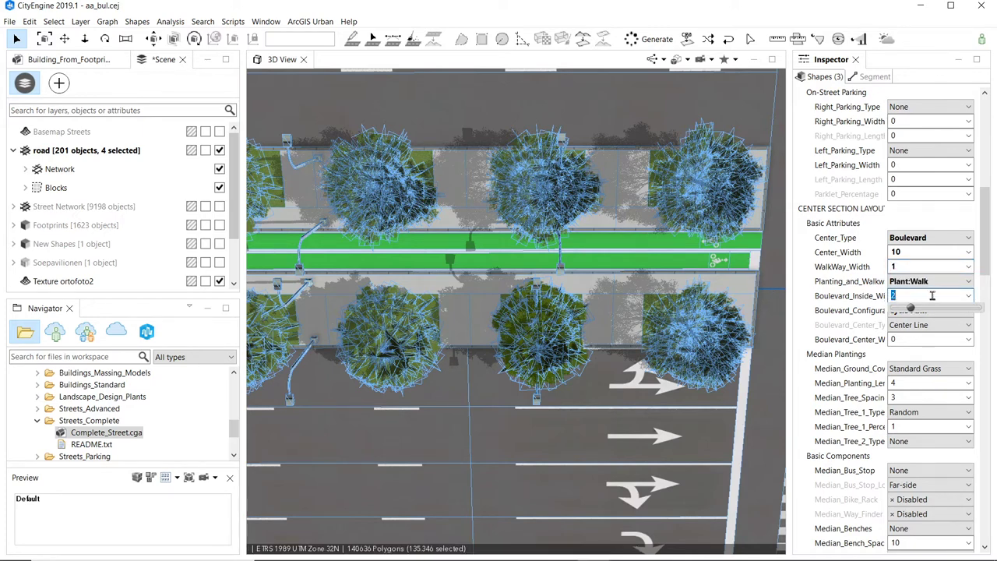
{"action": "type", "text": "4"}
{"action": "left_click", "coordinate": [913, 267]}
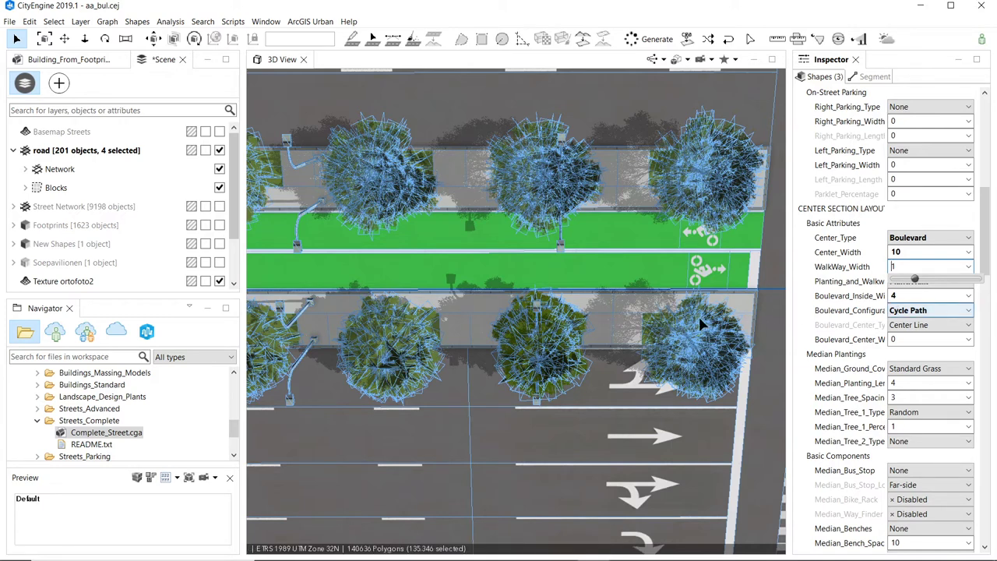
{"action": "left_click", "coordinate": [900, 266]}
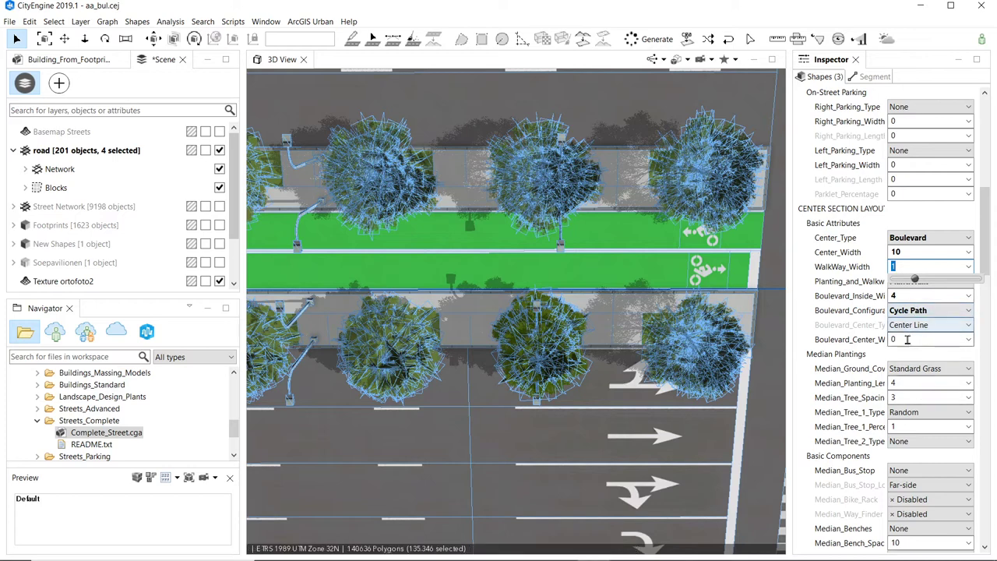
{"action": "left_click", "coordinate": [907, 269]}
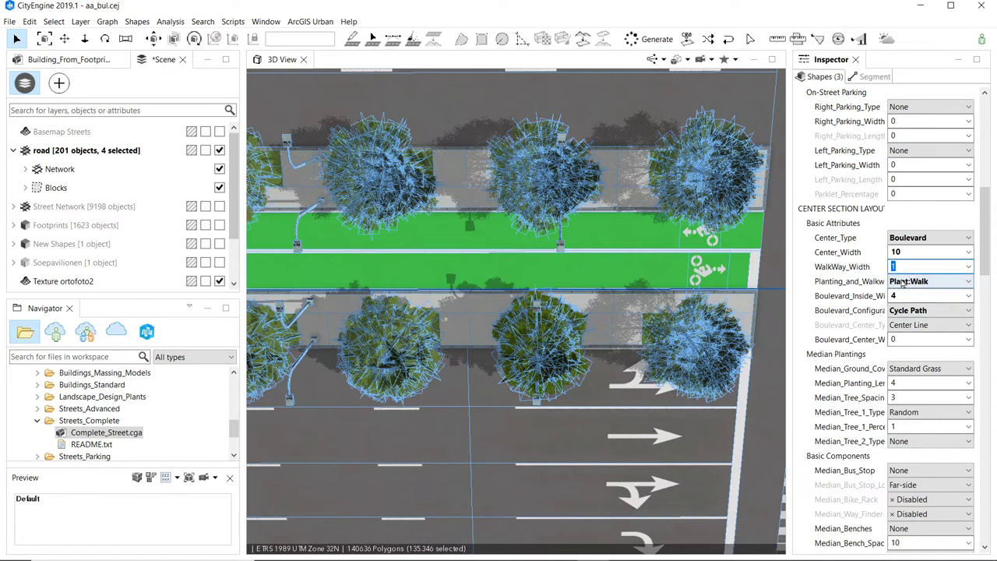
{"action": "type", "text": "2"}
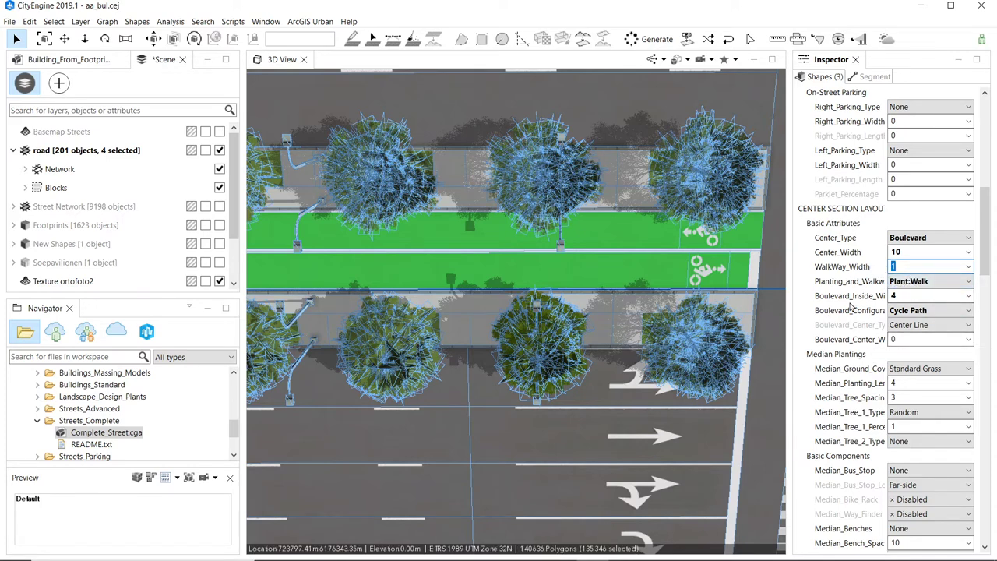
{"action": "double_click", "coordinate": [923, 252]}
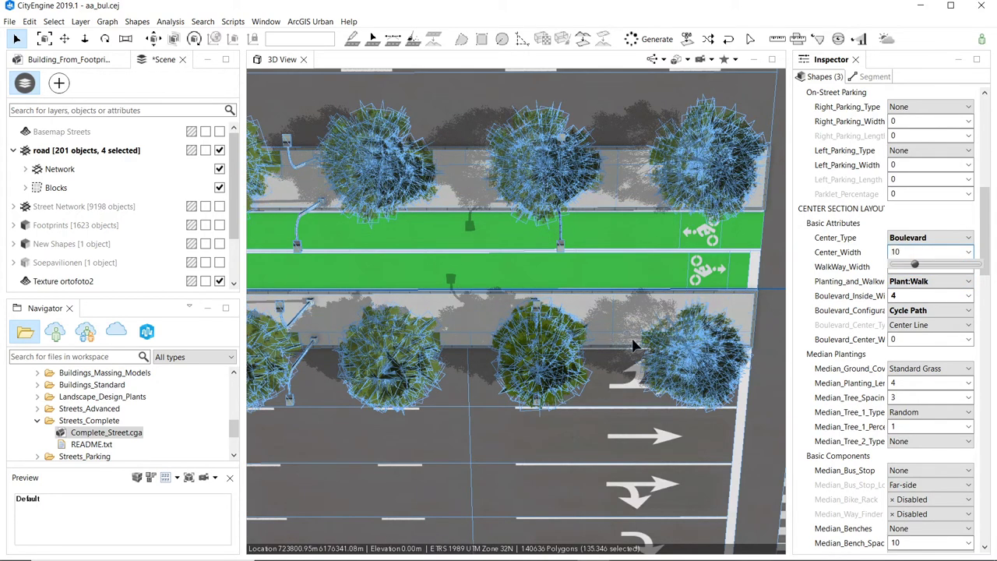
{"action": "left_click", "coordinate": [916, 265]}
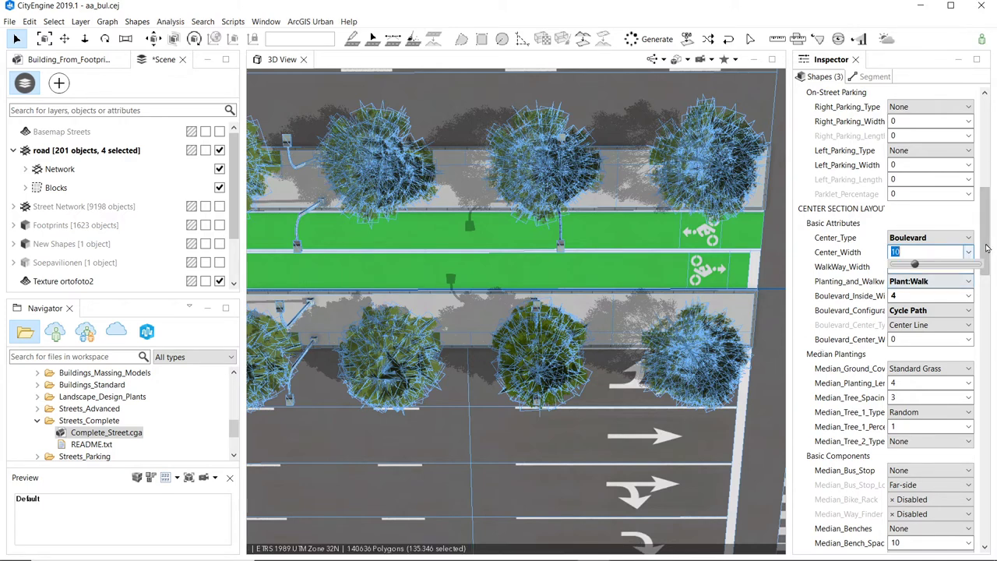
{"action": "left_click_drag", "start_coordinate": [917, 268], "coordinate": [805, 268]}
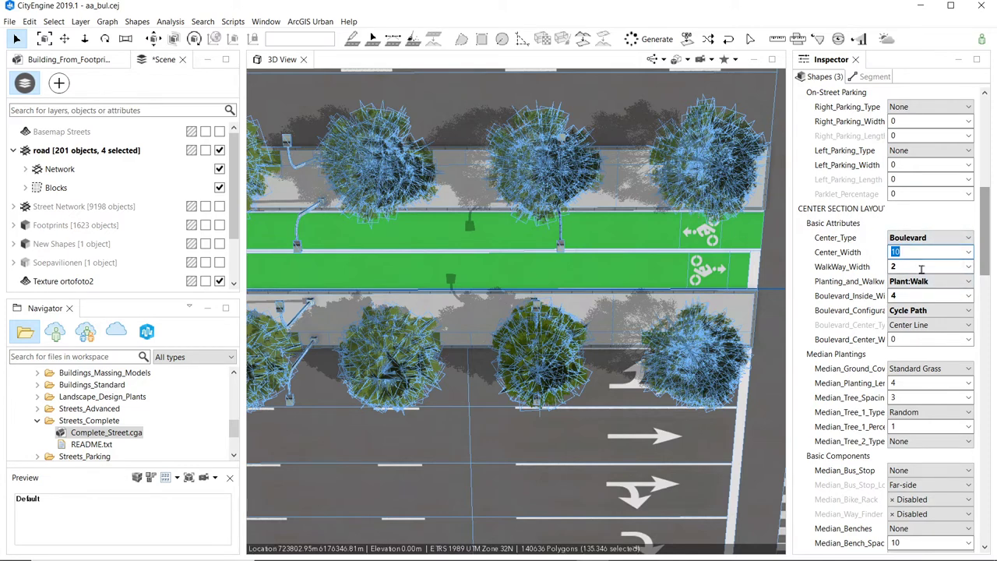
Step: Set the median planting length to 1 and the median tree spacing to 15
{"action": "left_click_drag", "start_coordinate": [986, 251], "coordinate": [986, 286]}
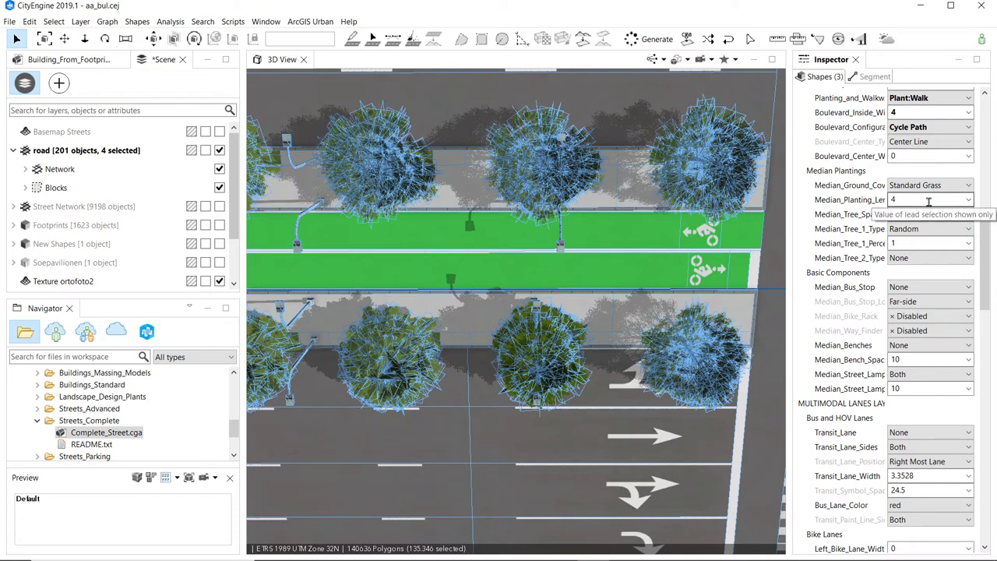
{"action": "left_click", "coordinate": [908, 200]}
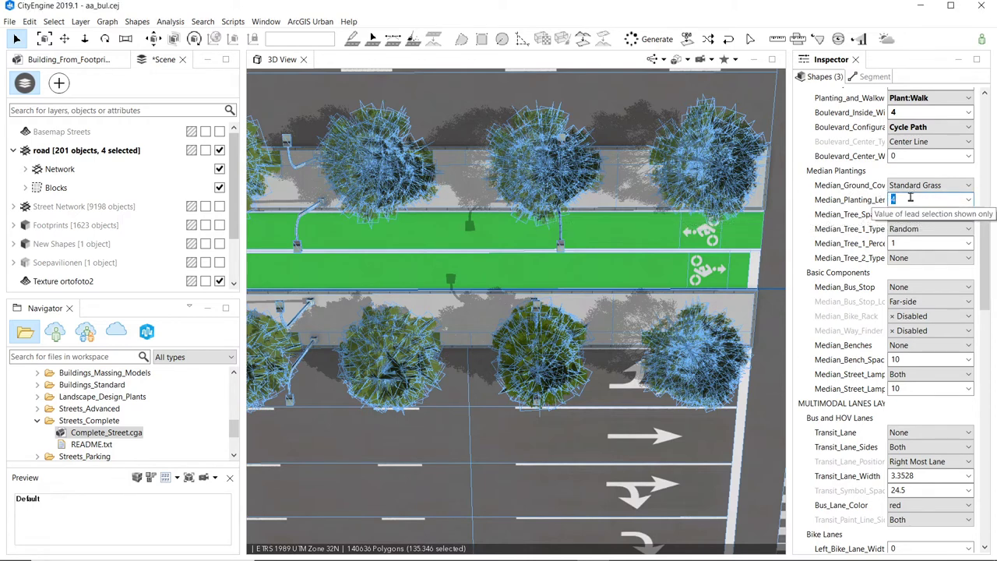
{"action": "type", "text": "1"}
{"action": "left_click", "coordinate": [904, 214]}
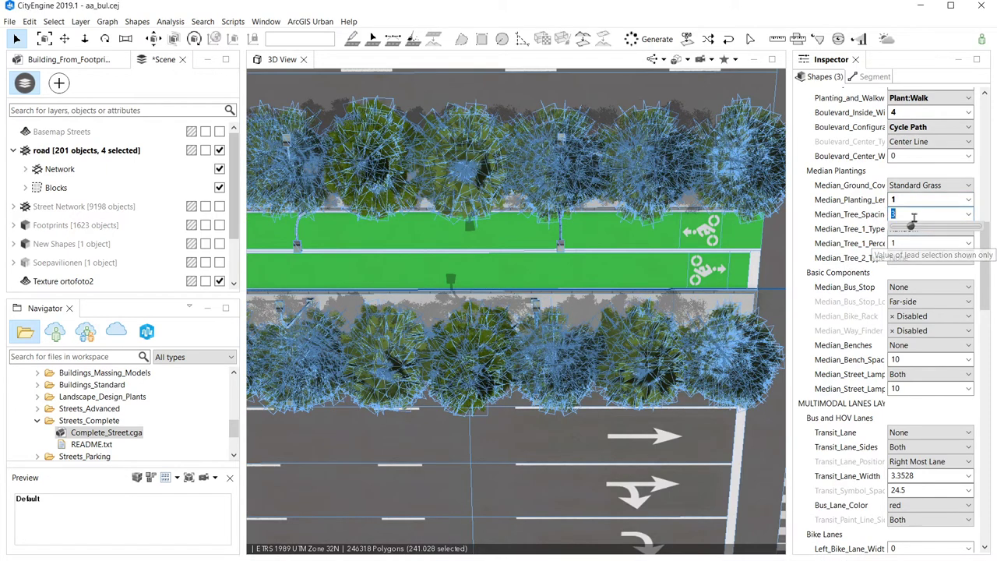
{"action": "left_click", "coordinate": [914, 216]}
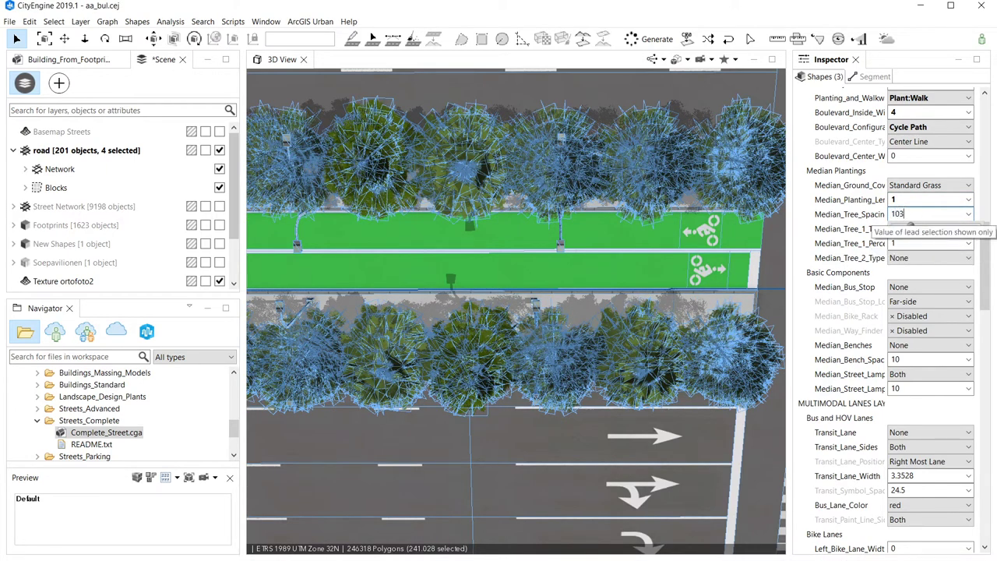
{"action": "key", "text": "BackSpace"}
{"action": "key", "text": "BackSpace"}
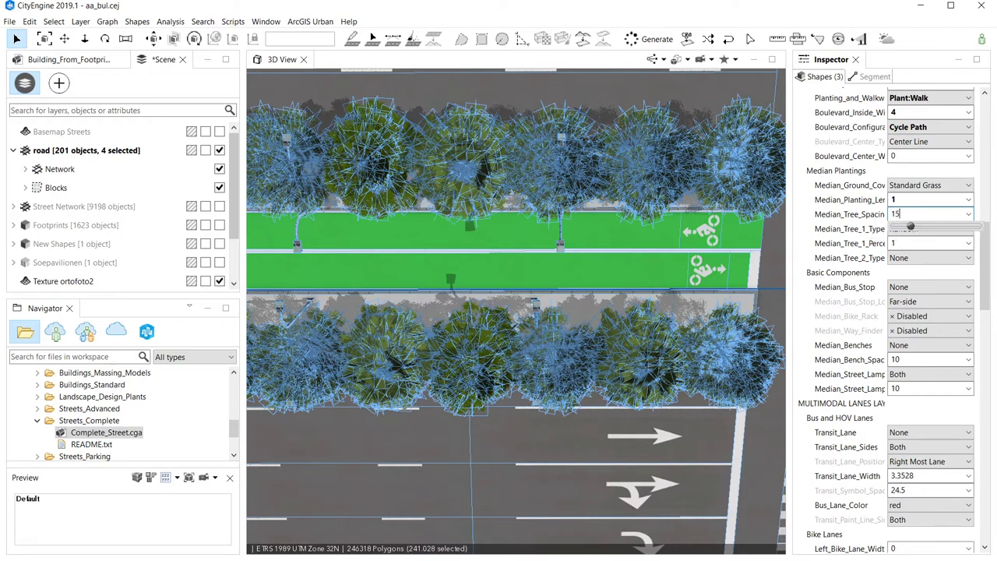
{"action": "key", "text": "Return"}
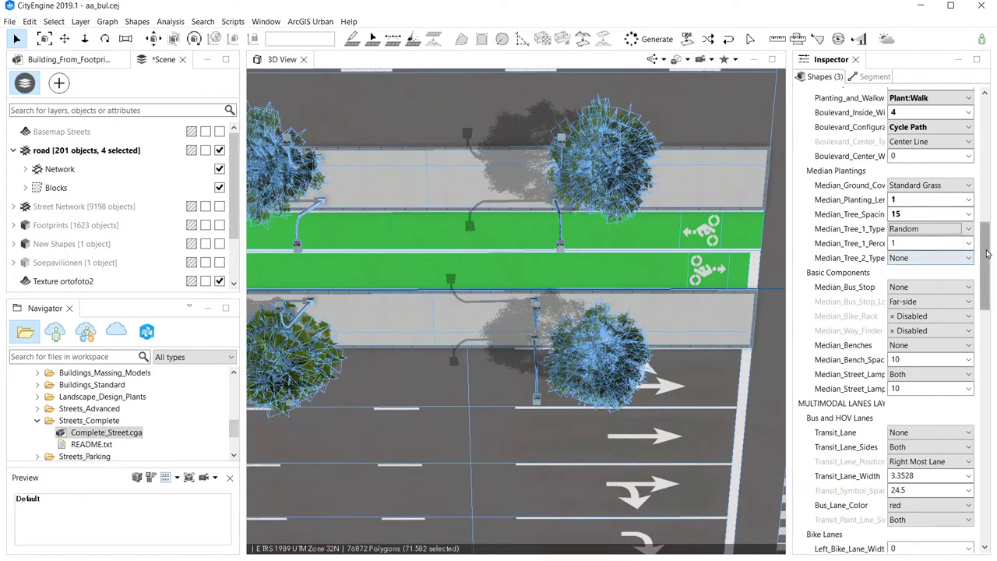
Step: Set the median bus stops to Both and enable the median bike rack
{"action": "scroll", "coordinate": [984, 271], "scroll_direction": "down", "scroll_amount": 3}
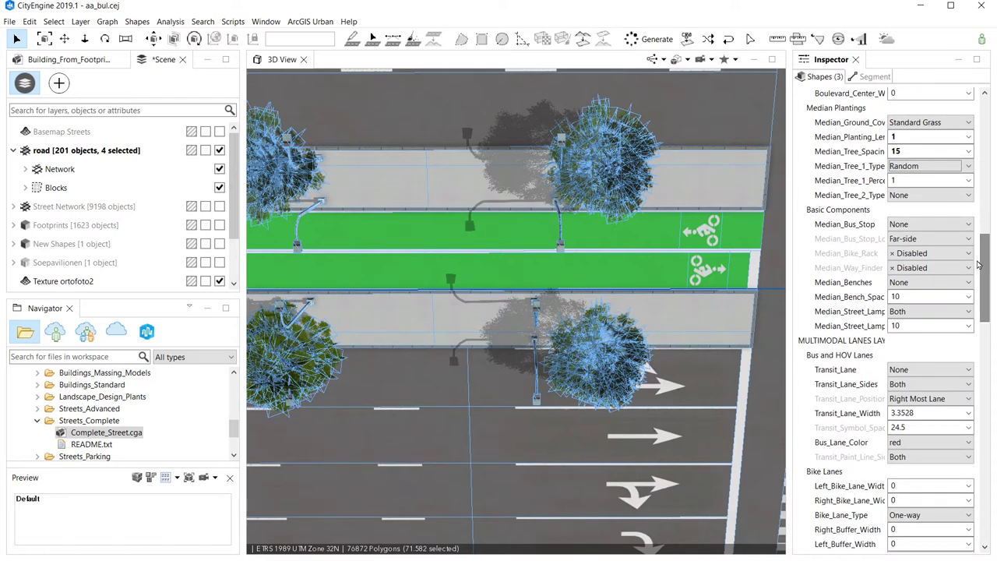
{"action": "left_click", "coordinate": [935, 225]}
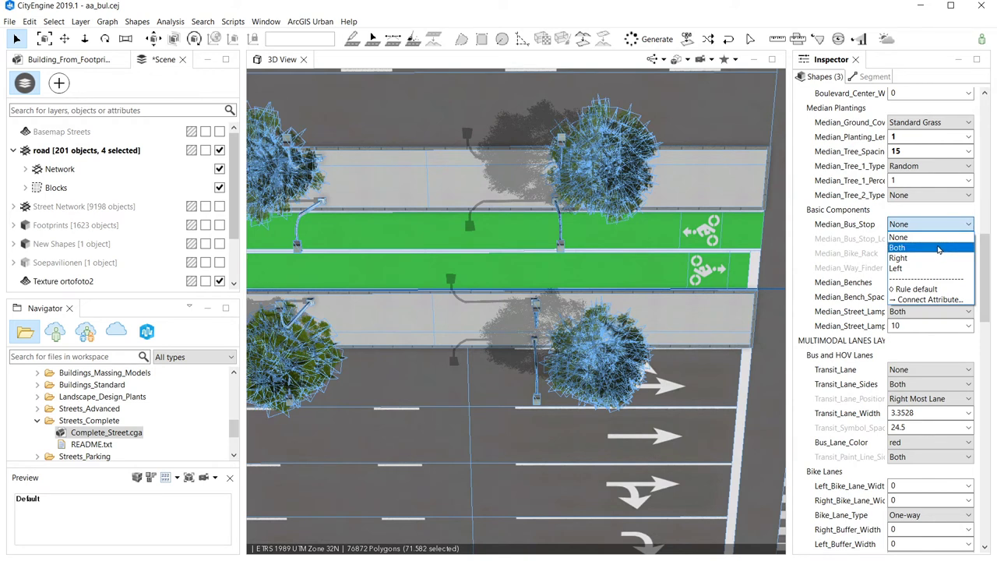
{"action": "left_click", "coordinate": [937, 248]}
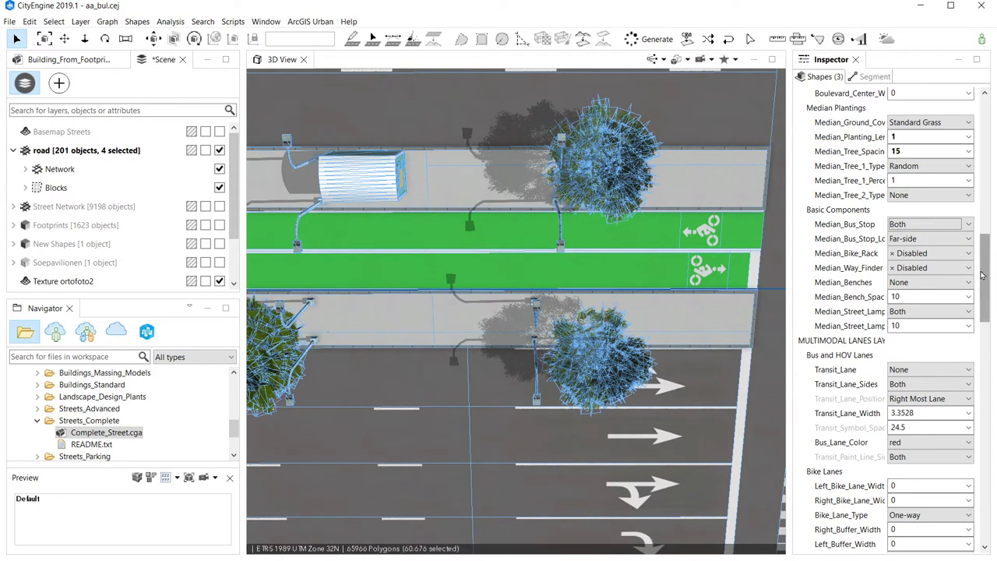
{"action": "left_click", "coordinate": [934, 260]}
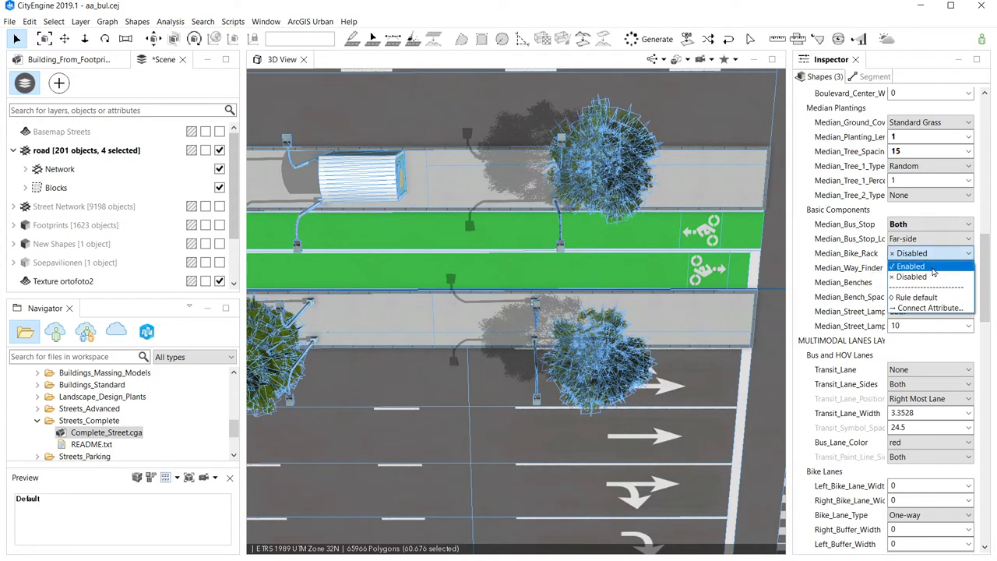
{"action": "left_click", "coordinate": [949, 271]}
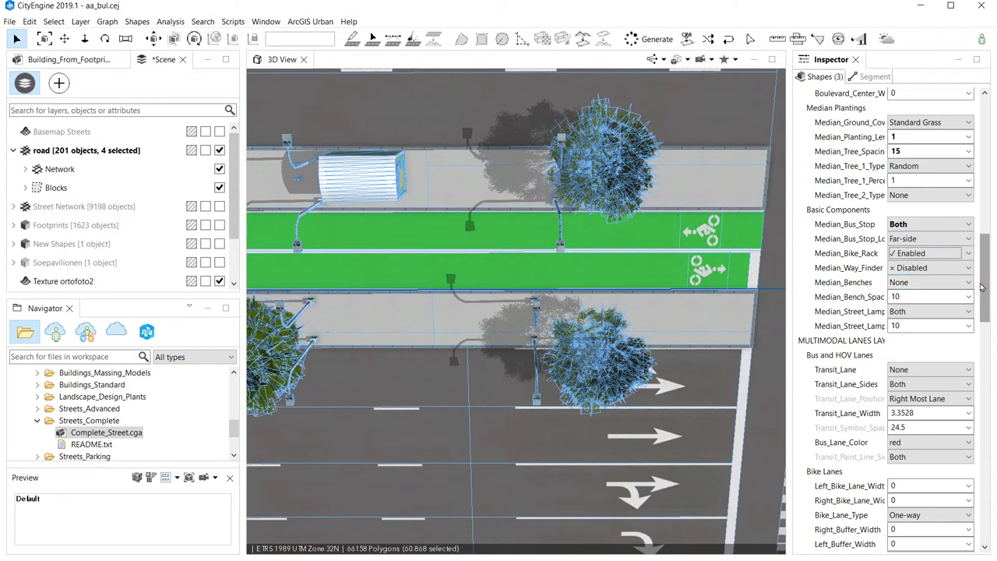
Step: Place median benches on both sides and set the median bench spacing to 50
{"action": "scroll", "coordinate": [981, 290], "scroll_direction": "down", "scroll_amount": 3}
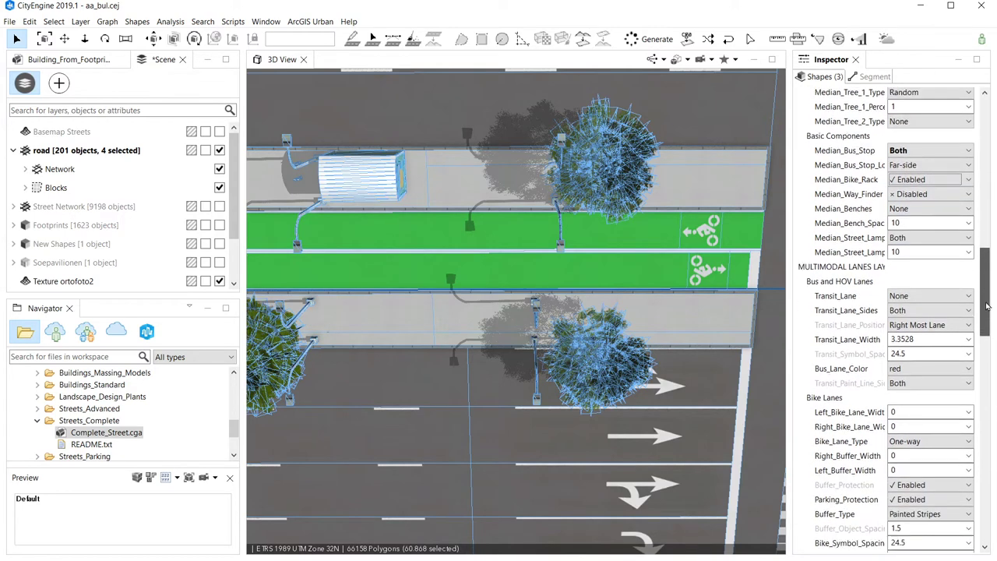
{"action": "left_click", "coordinate": [920, 223]}
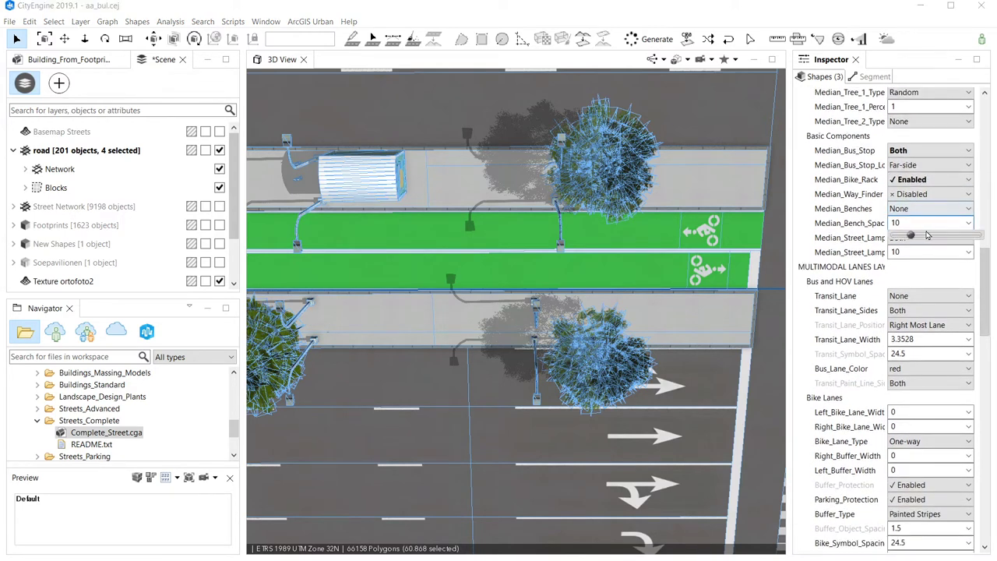
{"action": "left_click", "coordinate": [921, 208]}
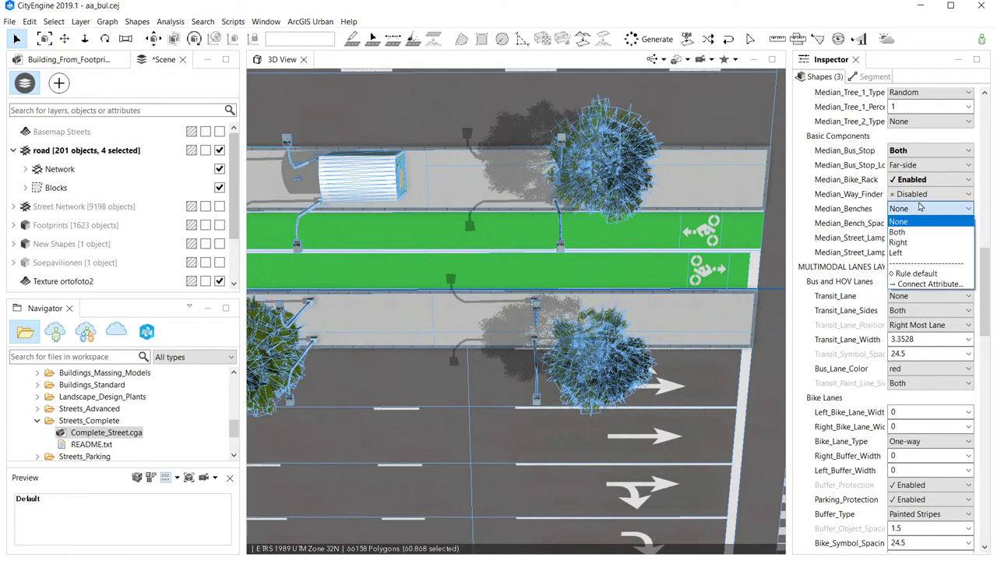
{"action": "left_click", "coordinate": [913, 233]}
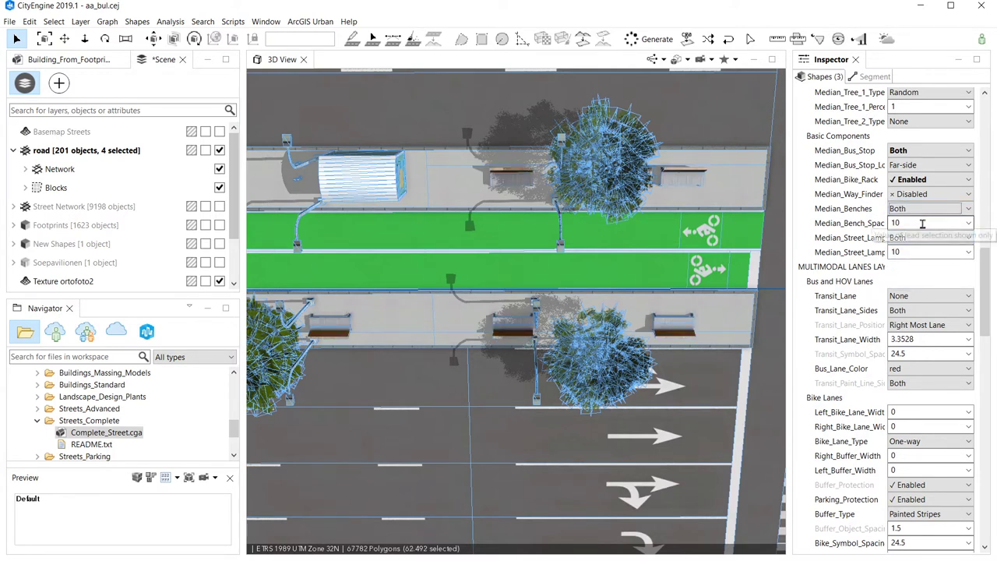
{"action": "left_click", "coordinate": [921, 224]}
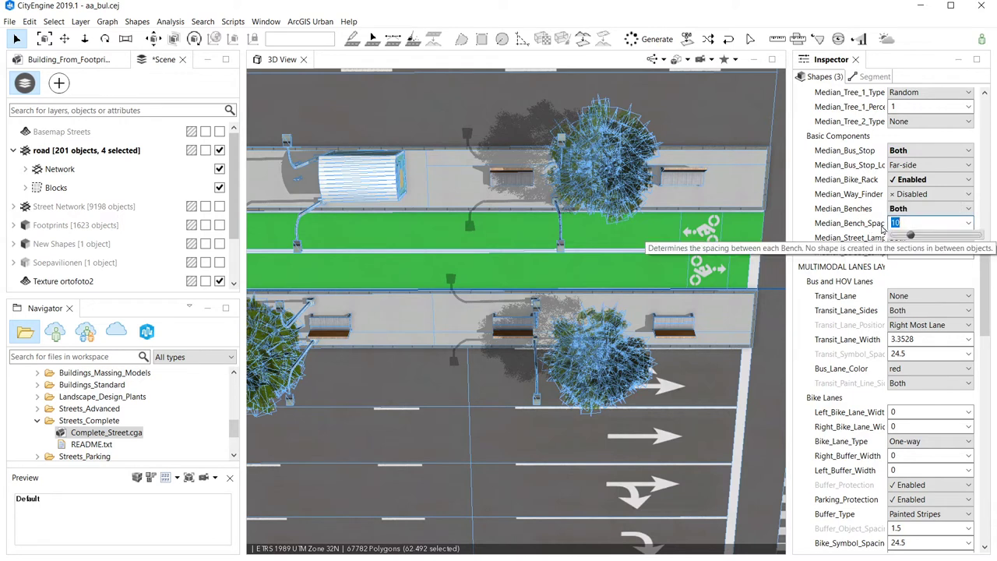
{"action": "type", "text": "5"}
{"action": "type", "text": "50"}
{"action": "key", "text": "Return"}
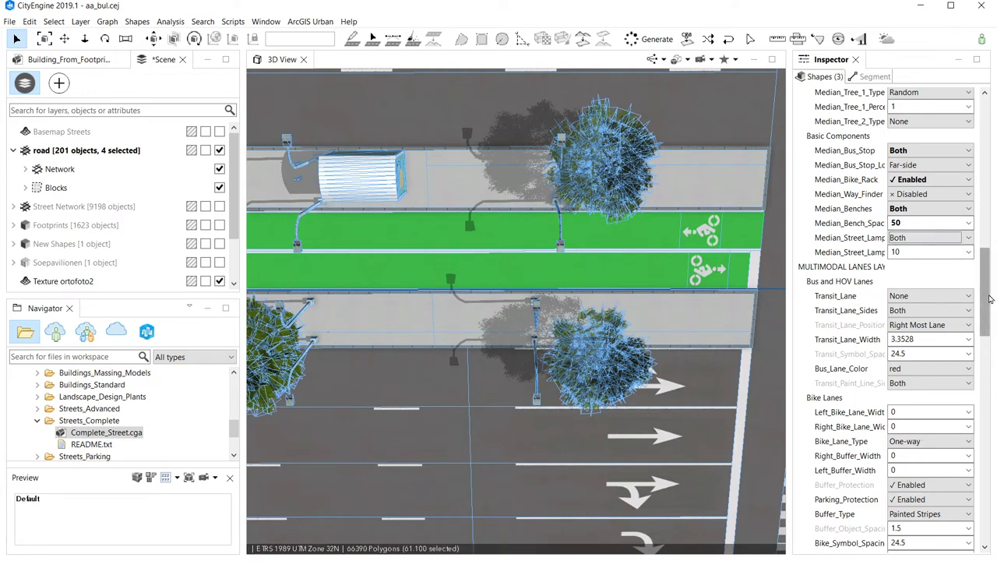
Step: Set the transit lane type to Bus Lane and its position to Left Most Lane
{"action": "left_click_drag", "start_coordinate": [984, 298], "coordinate": [984, 313]}
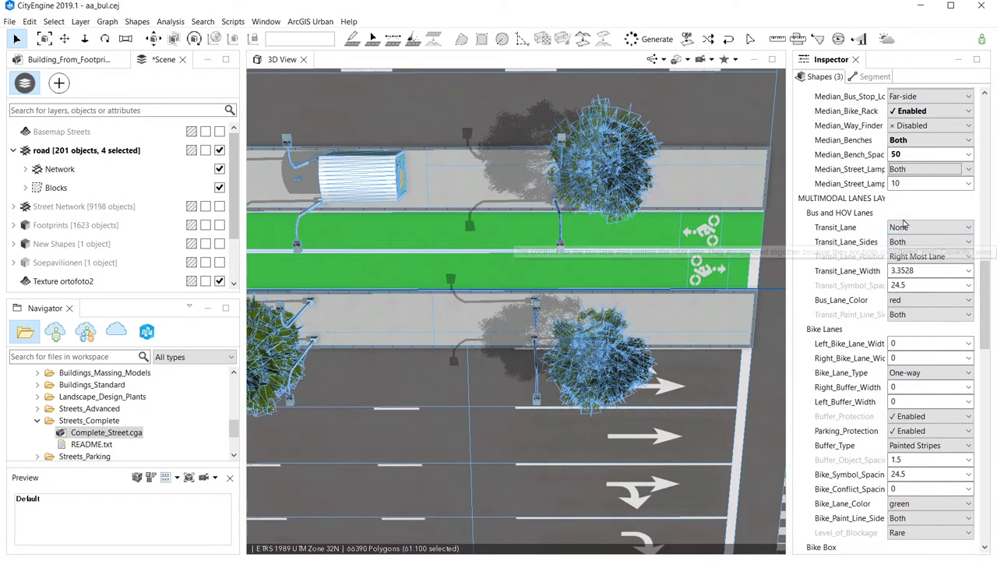
{"action": "left_click", "coordinate": [968, 228]}
{"action": "left_click", "coordinate": [934, 251]}
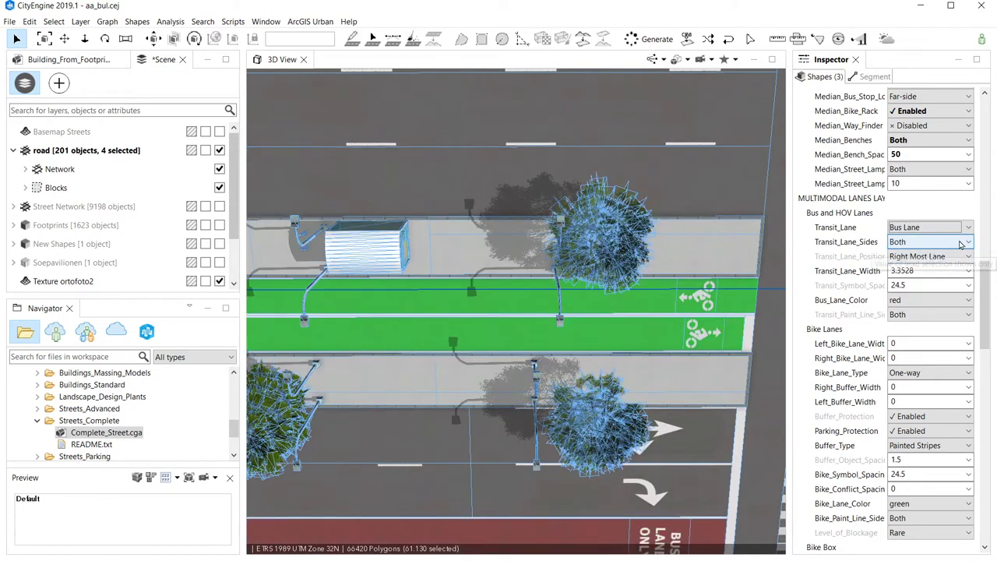
{"action": "left_click", "coordinate": [968, 256]}
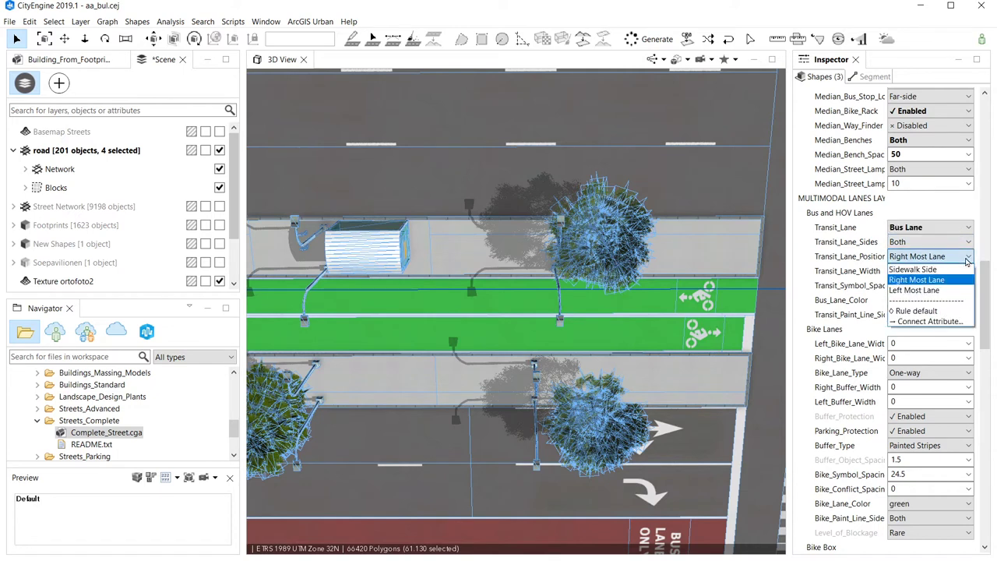
{"action": "left_click", "coordinate": [952, 290]}
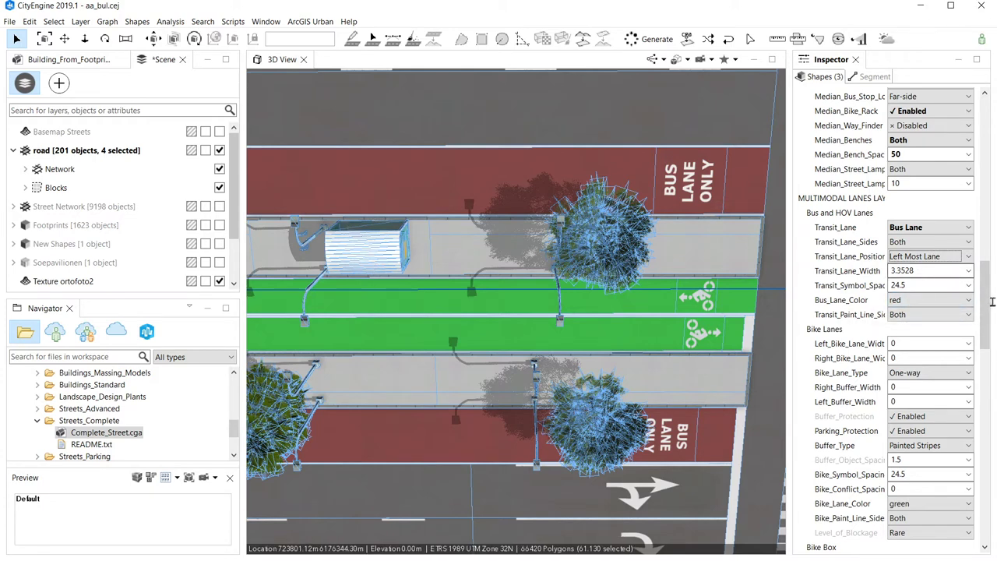
Step: Disable the Flag_Empty_Space display option of the Complete Street rule
{"action": "left_click_drag", "start_coordinate": [983, 307], "coordinate": [982, 355]}
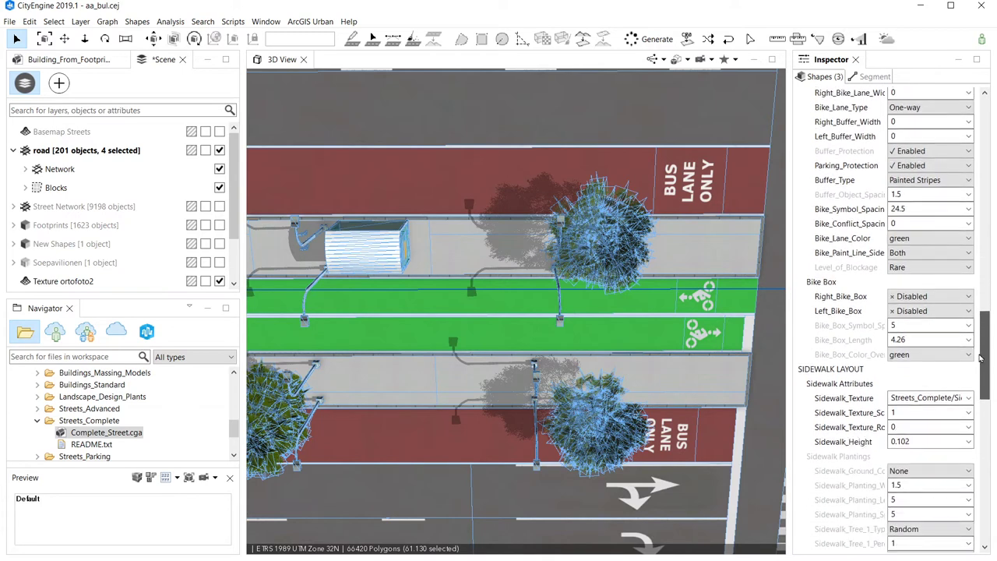
{"action": "key", "text": "f"}
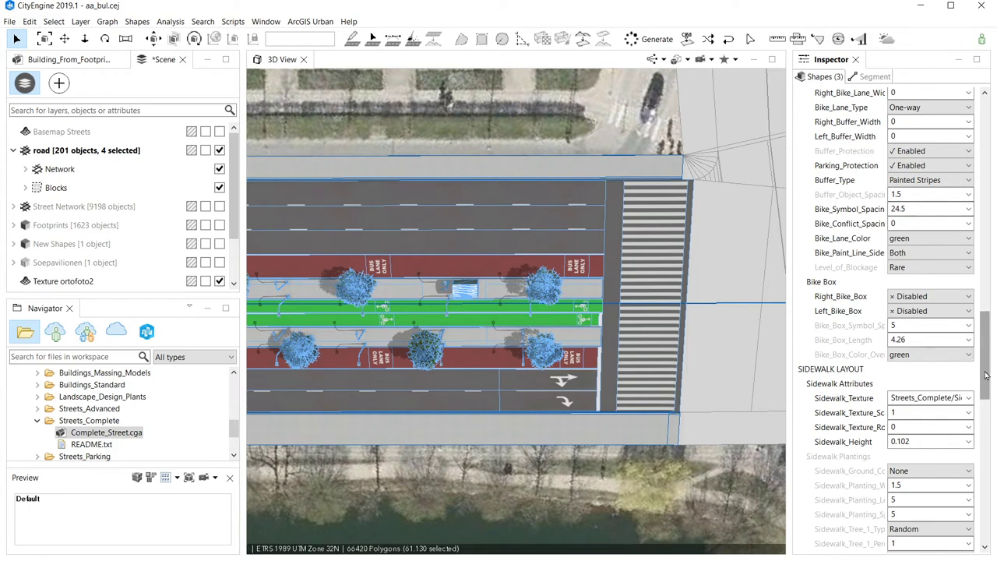
{"action": "left_click_drag", "start_coordinate": [988, 376], "coordinate": [987, 168]}
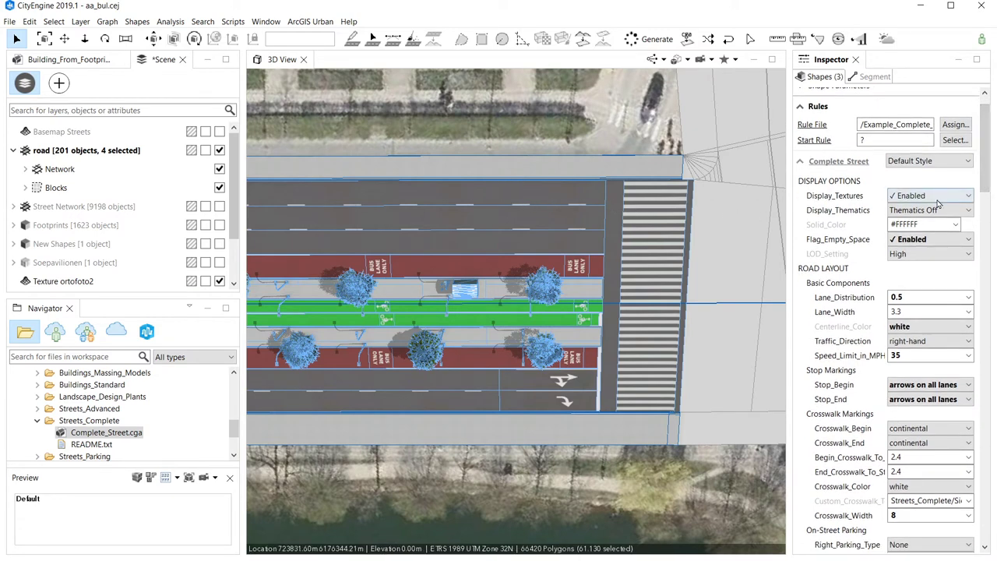
{"action": "left_click", "coordinate": [968, 243]}
{"action": "left_click", "coordinate": [908, 264]}
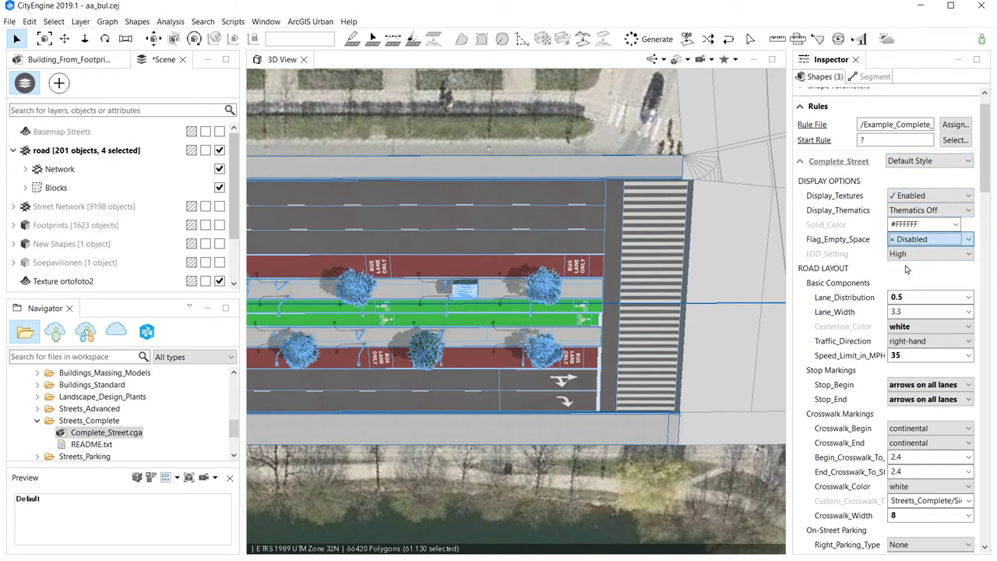
Step: Set the ground cover of the sidewalk plantings to Grass Short
{"action": "left_click_drag", "start_coordinate": [987, 172], "coordinate": [988, 224]}
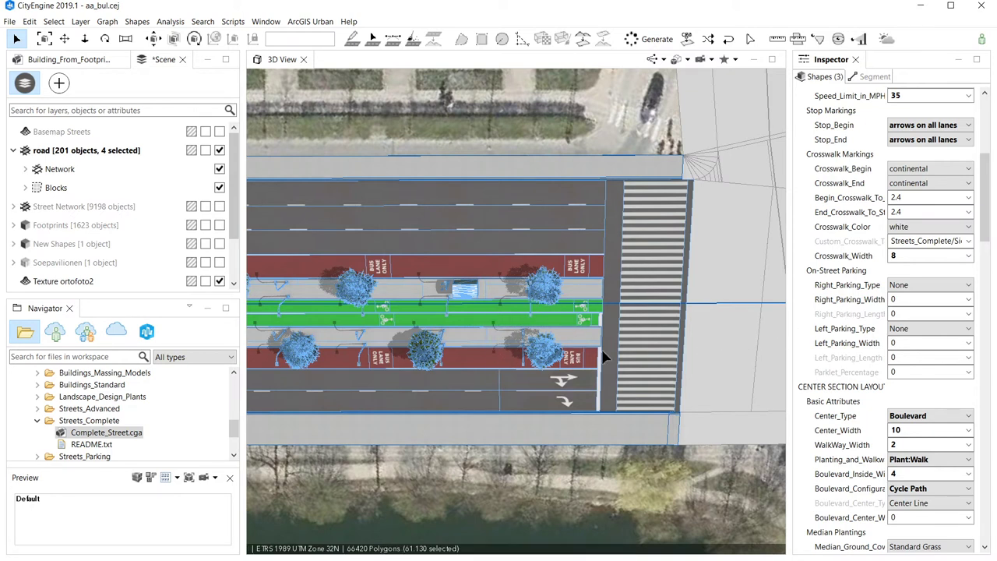
{"action": "scroll", "coordinate": [514, 335], "scroll_direction": "down", "scroll_amount": 8}
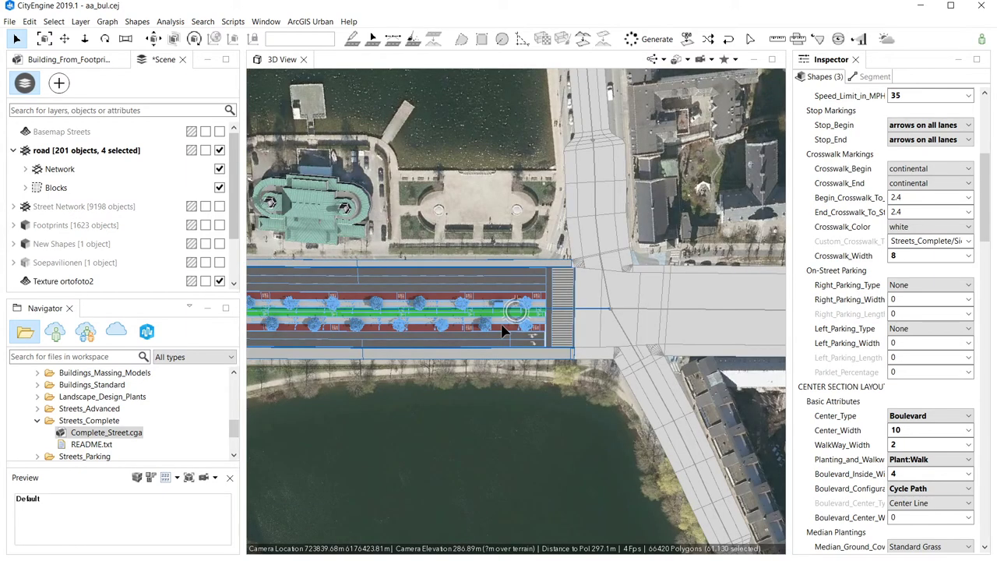
{"action": "scroll", "coordinate": [481, 323], "scroll_direction": "up", "scroll_amount": 6}
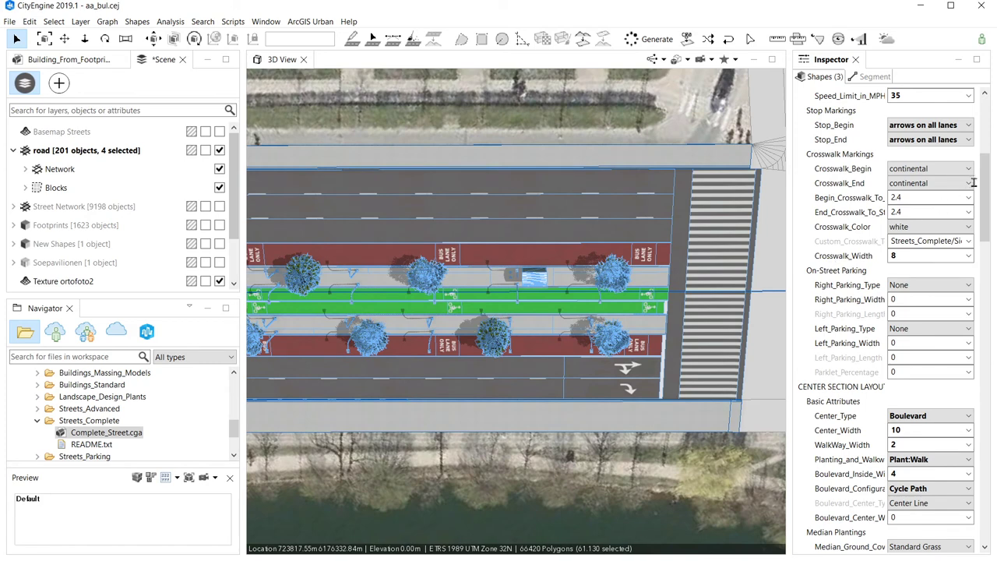
{"action": "left_click_drag", "start_coordinate": [988, 218], "coordinate": [988, 256]}
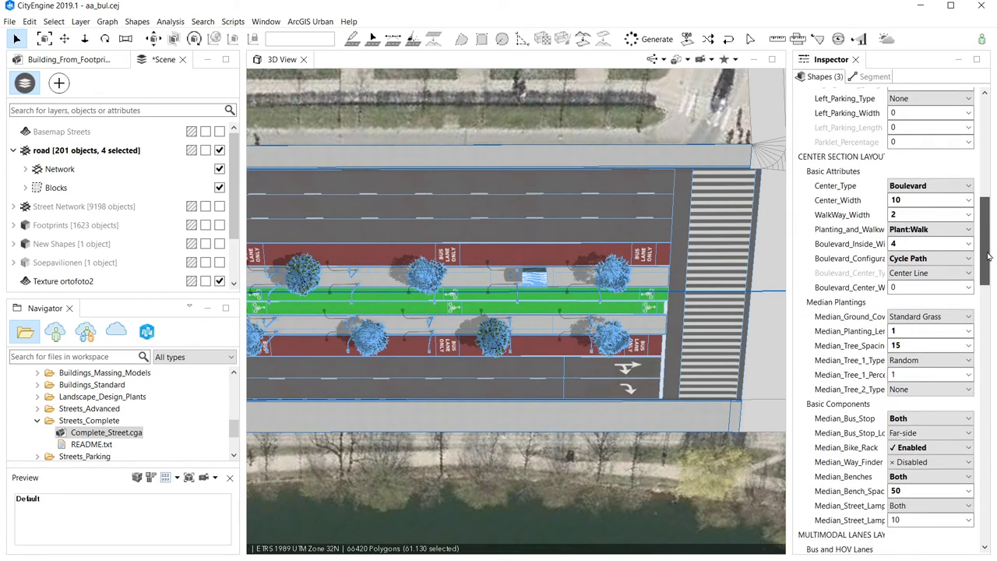
{"action": "left_click_drag", "start_coordinate": [988, 256], "coordinate": [988, 391]}
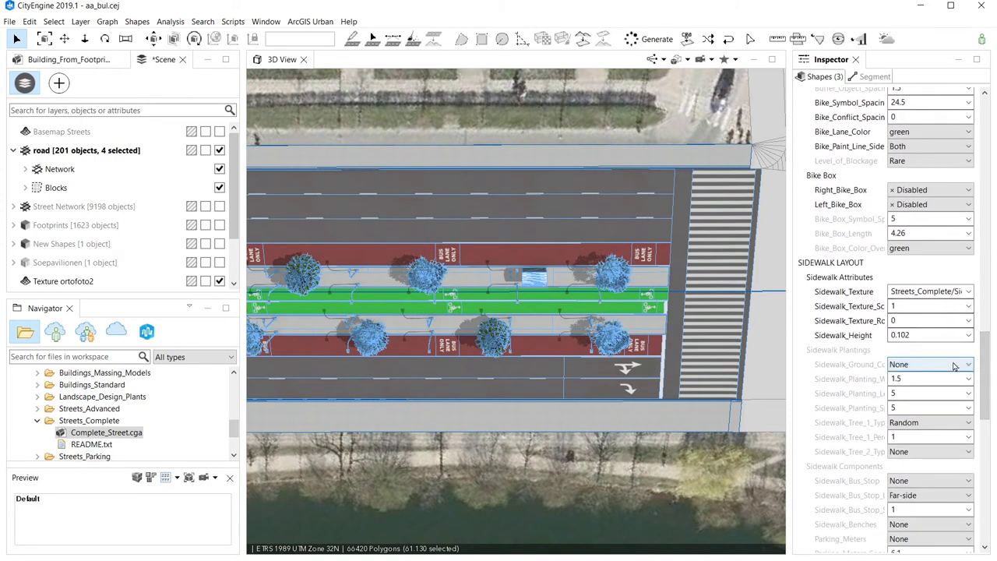
{"action": "left_click", "coordinate": [971, 364]}
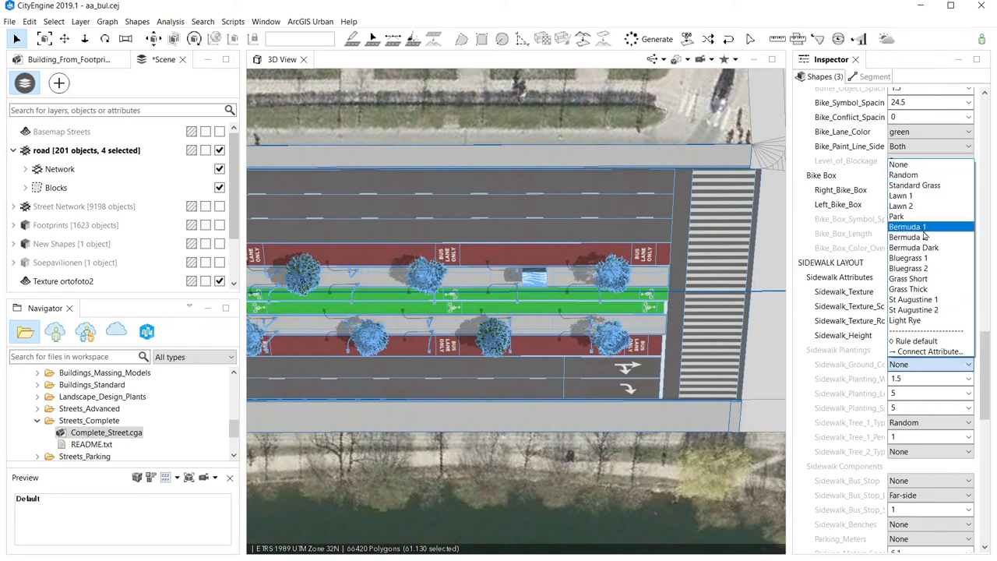
{"action": "left_click", "coordinate": [935, 282]}
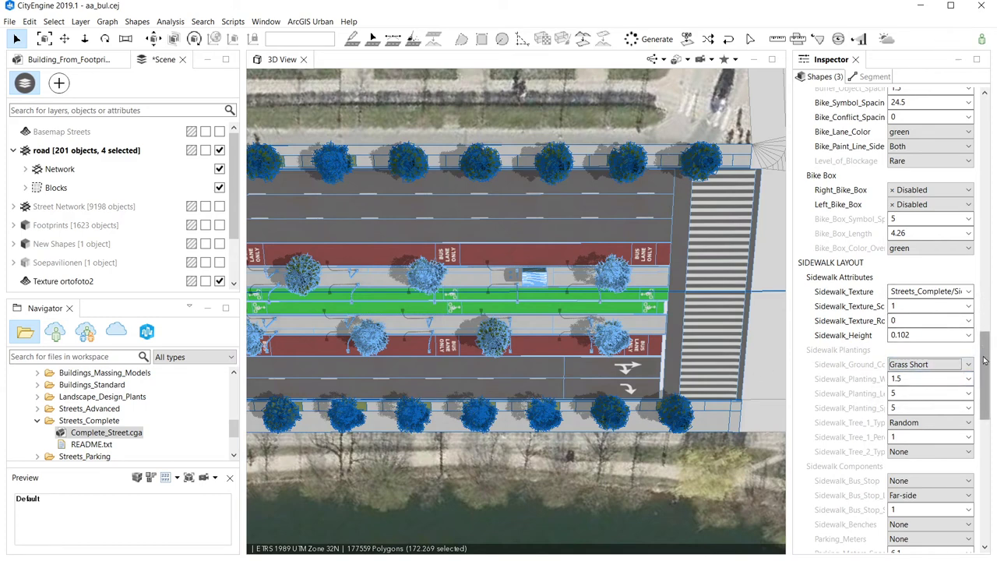
Step: Set the sidewalk planting width to 1 and the planting length to 15
{"action": "left_click_drag", "start_coordinate": [984, 362], "coordinate": [984, 379]}
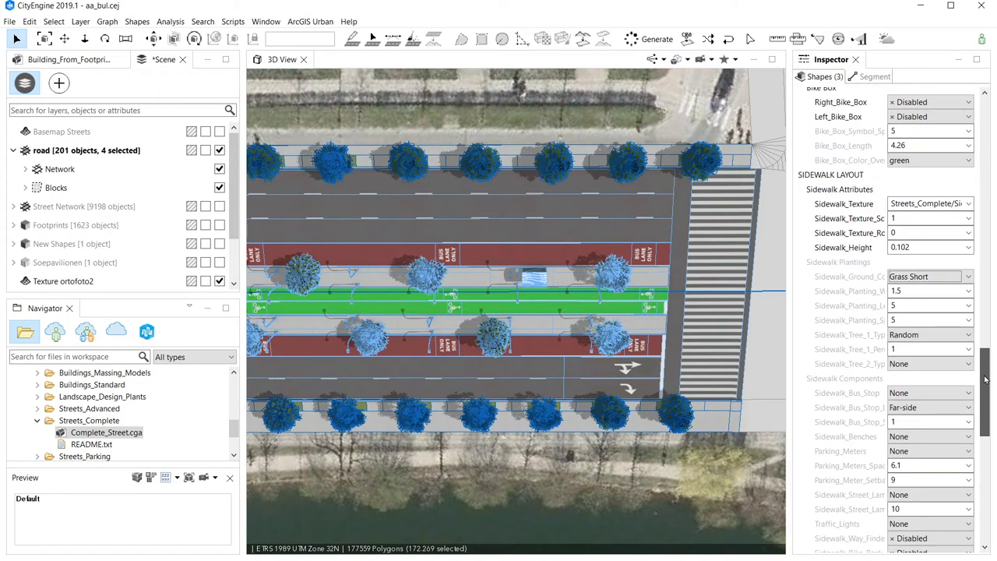
{"action": "left_click_drag", "start_coordinate": [985, 379], "coordinate": [985, 385]}
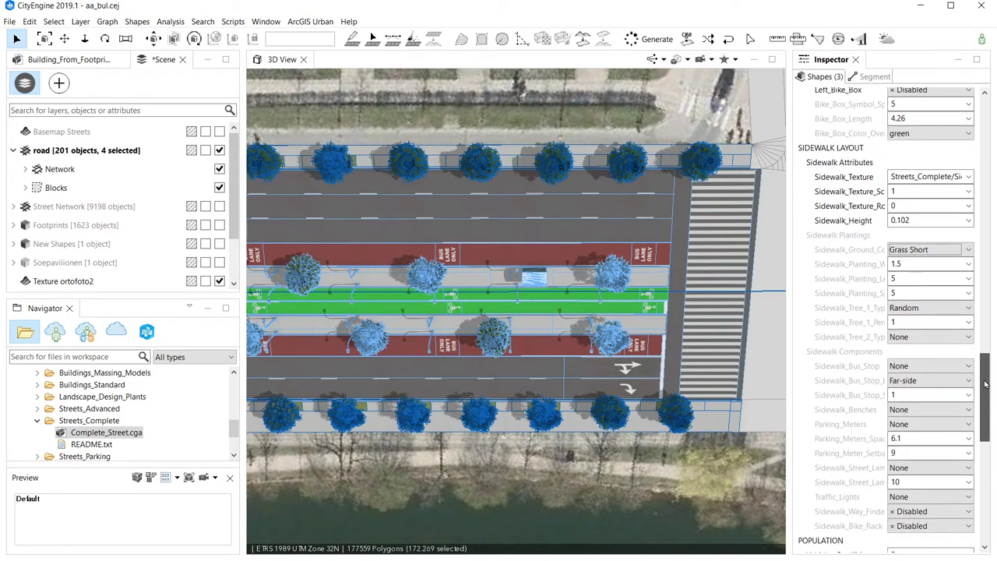
{"action": "left_click", "coordinate": [921, 266]}
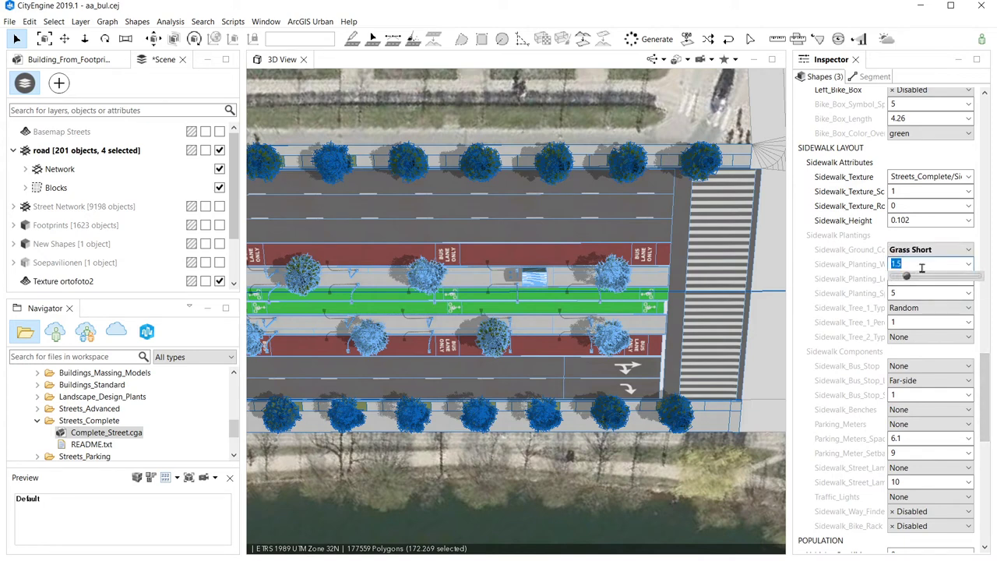
{"action": "type", "text": "1"}
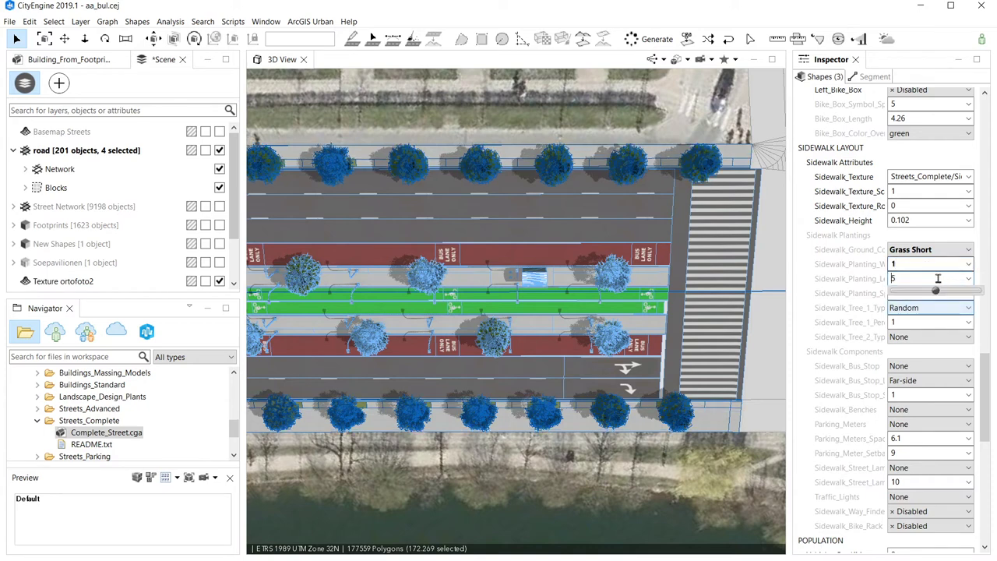
{"action": "key", "text": "Tab"}
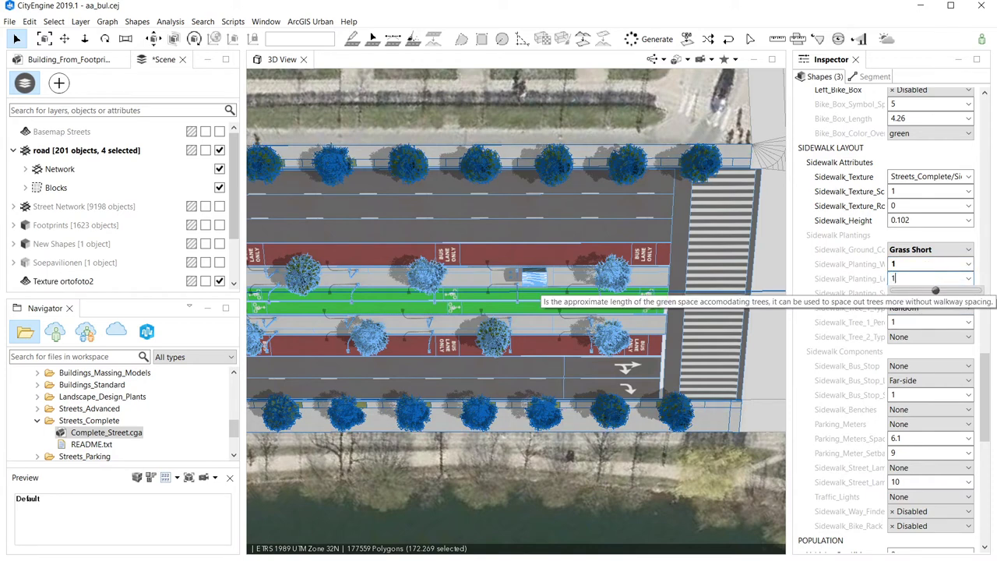
{"action": "key", "text": "Return"}
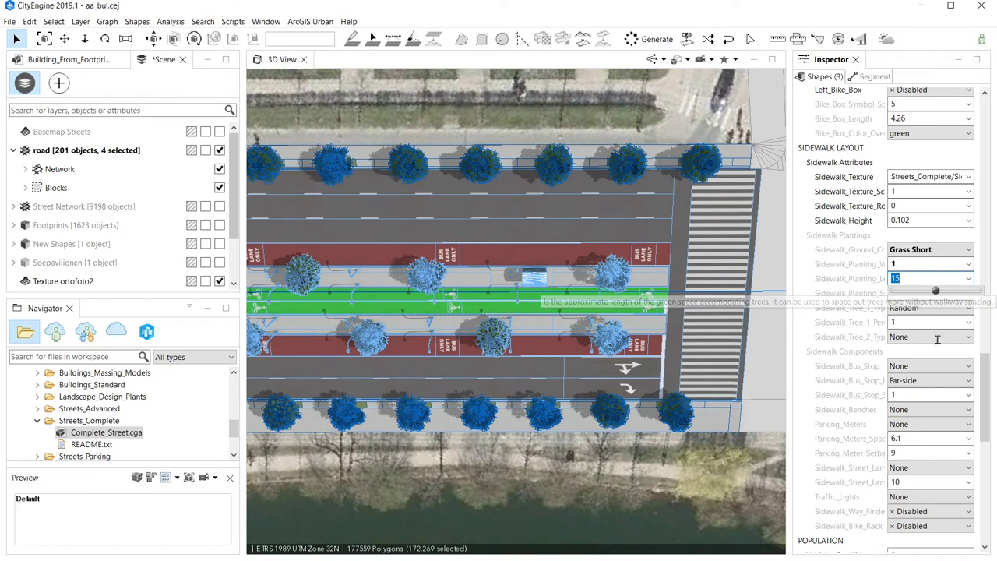
Step: Set the spacing between the sidewalk plantings to 1
{"action": "key", "text": "Tab"}
{"action": "type", "text": "5"}
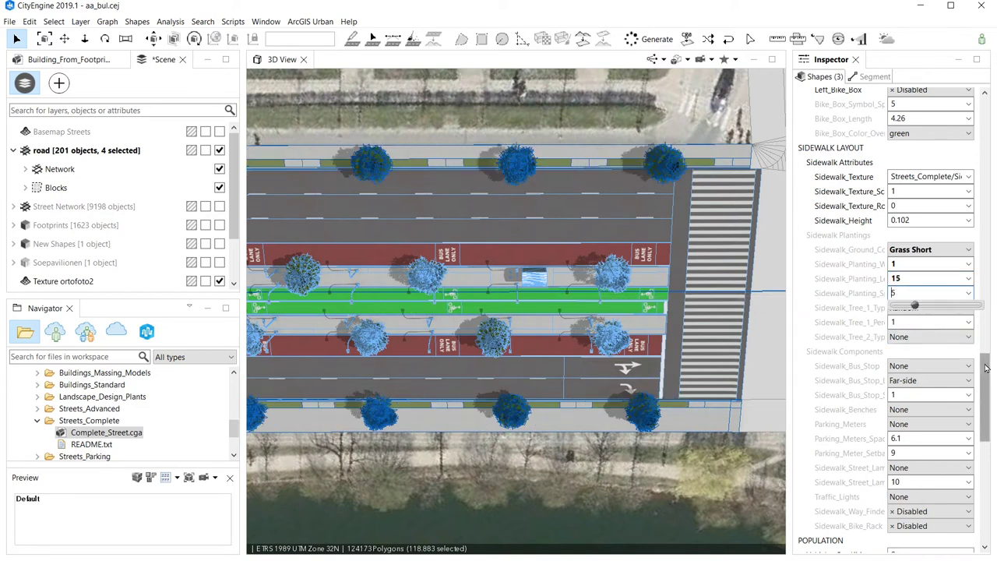
{"action": "mouse_move", "coordinate": [983, 376]}
{"action": "left_mouse_down"}
{"action": "mouse_move", "coordinate": [985, 395]}
{"action": "mouse_move", "coordinate": [983, 387]}
{"action": "left_mouse_up"}
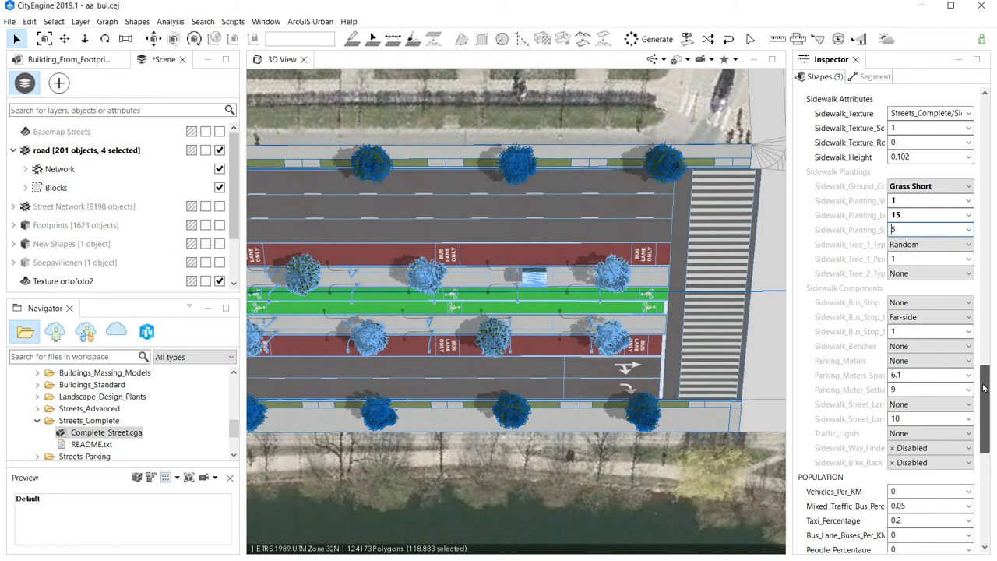
{"action": "double_click", "coordinate": [919, 232]}
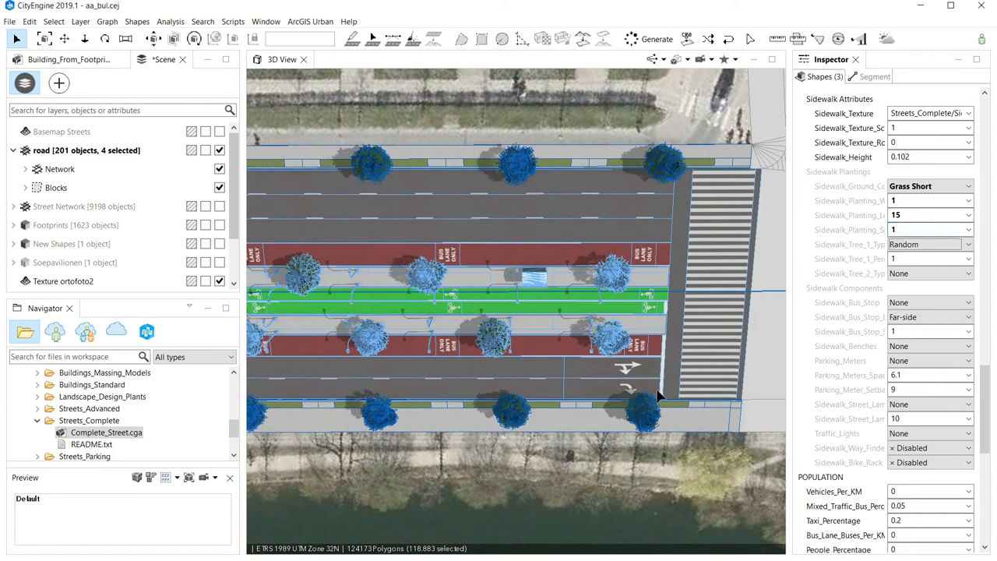
Step: Set the sidewalk planting length to 1 and the spacing between sidewalk plantings to 15
{"action": "key", "text": "Return"}
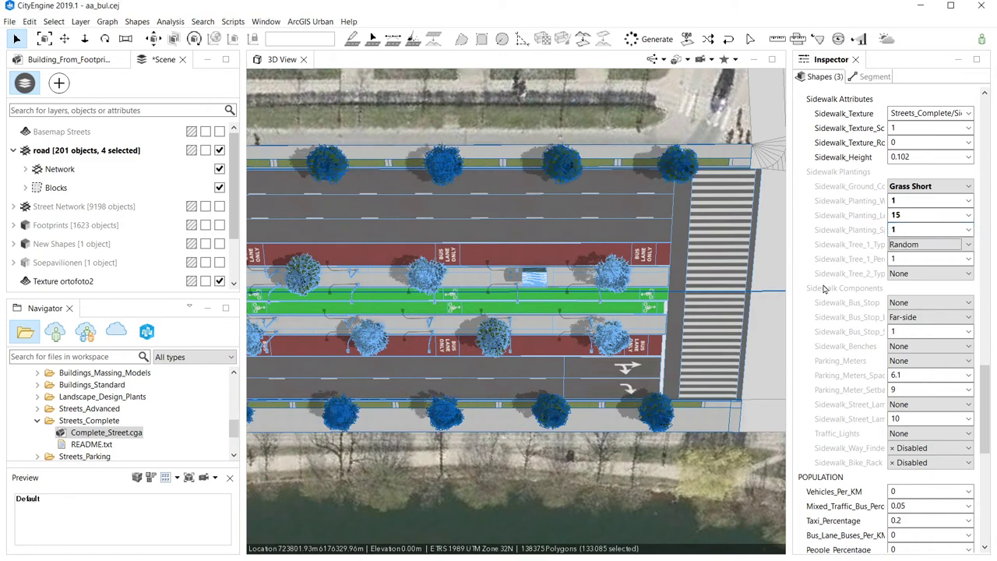
{"action": "left_click", "coordinate": [915, 217]}
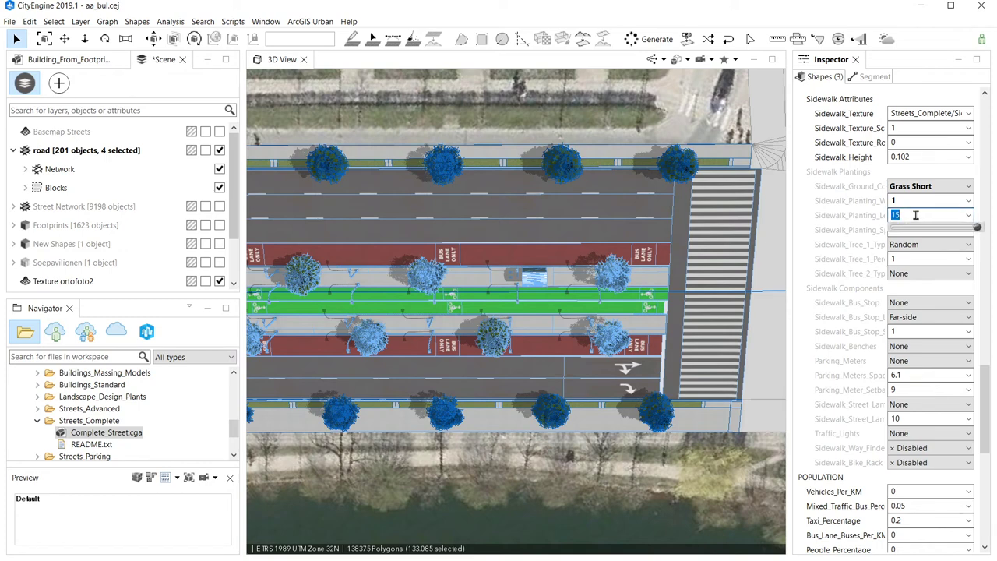
{"action": "type", "text": "1"}
{"action": "left_click", "coordinate": [925, 232]}
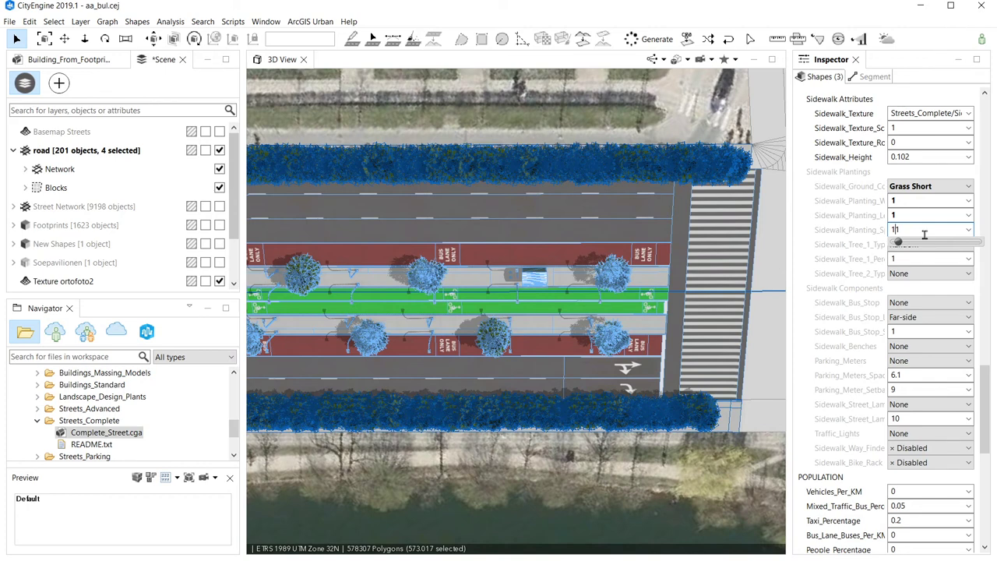
{"action": "type", "text": "51"}
{"action": "key", "text": "Return"}
{"action": "type", "text": "15"}
{"action": "left_click", "coordinate": [912, 216]}
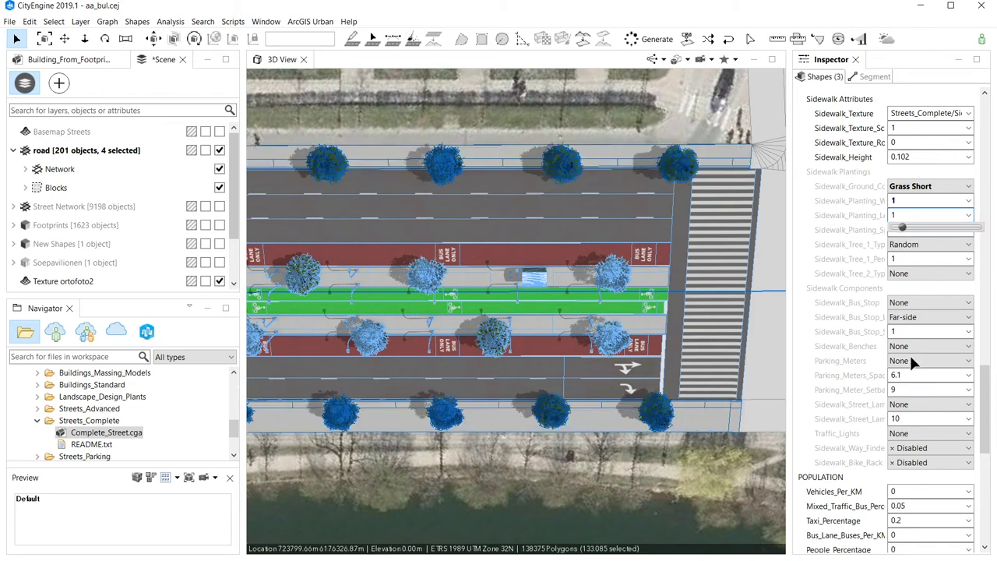
Step: Populate the street with 50 vehicles per kilometre and 20 bus-lane buses per kilometre
{"action": "left_click_drag", "start_coordinate": [986, 400], "coordinate": [990, 429]}
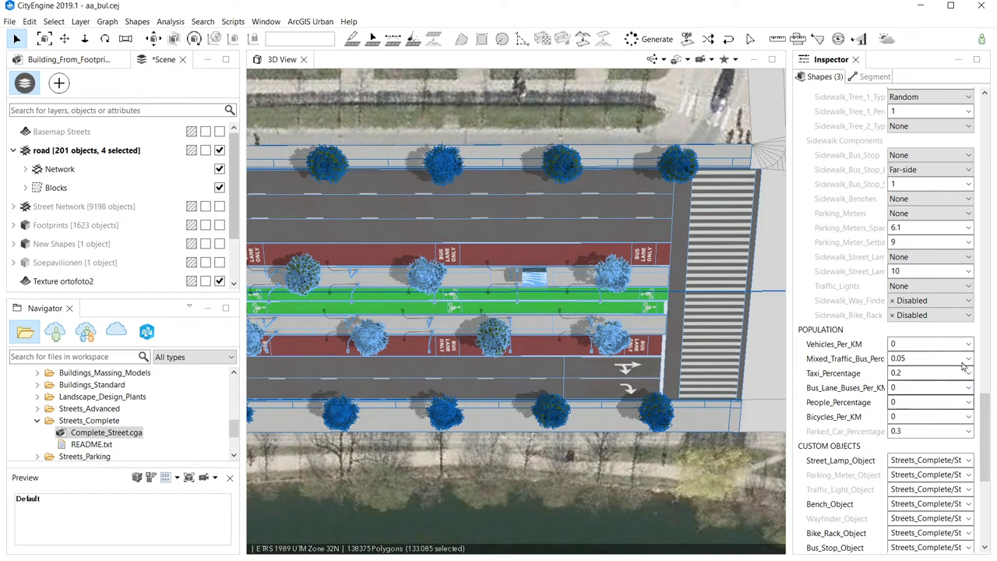
{"action": "left_click", "coordinate": [922, 346]}
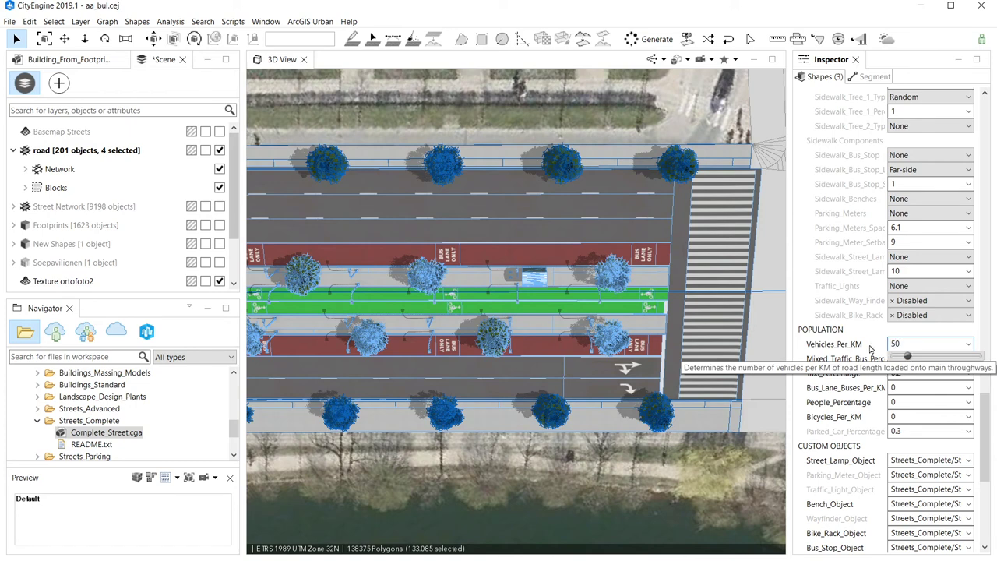
{"action": "key", "text": "Return"}
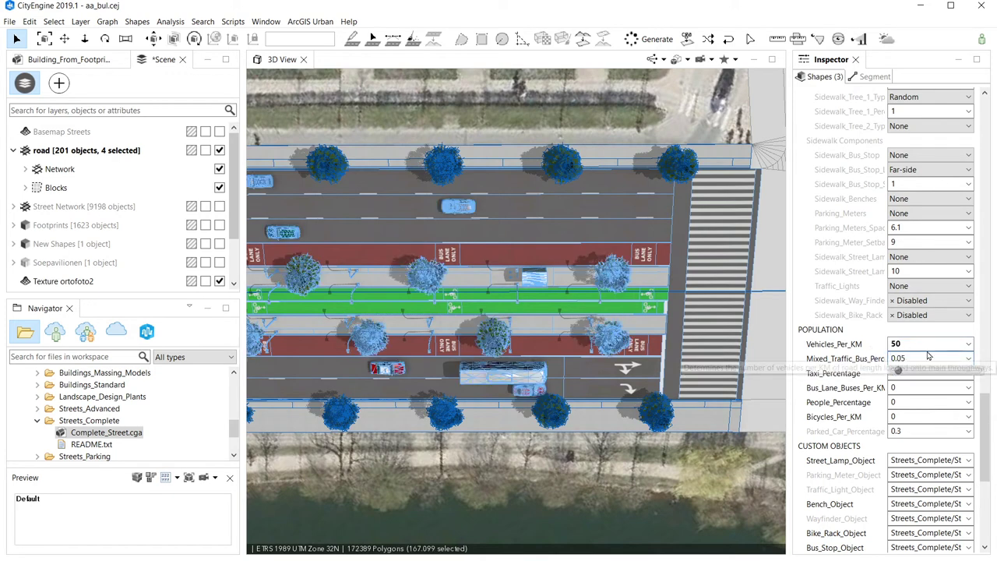
{"action": "left_click", "coordinate": [928, 356]}
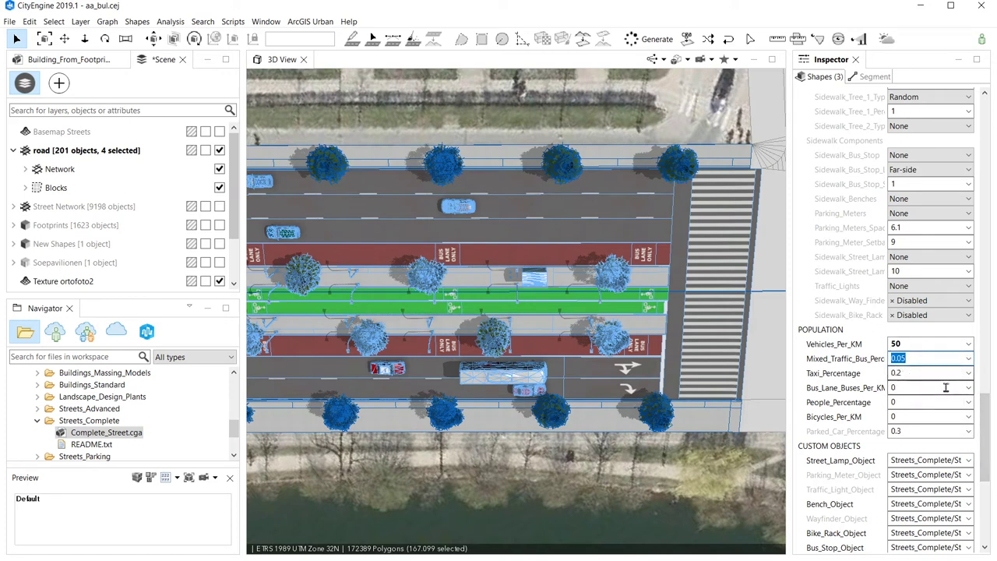
{"action": "left_click", "coordinate": [920, 388]}
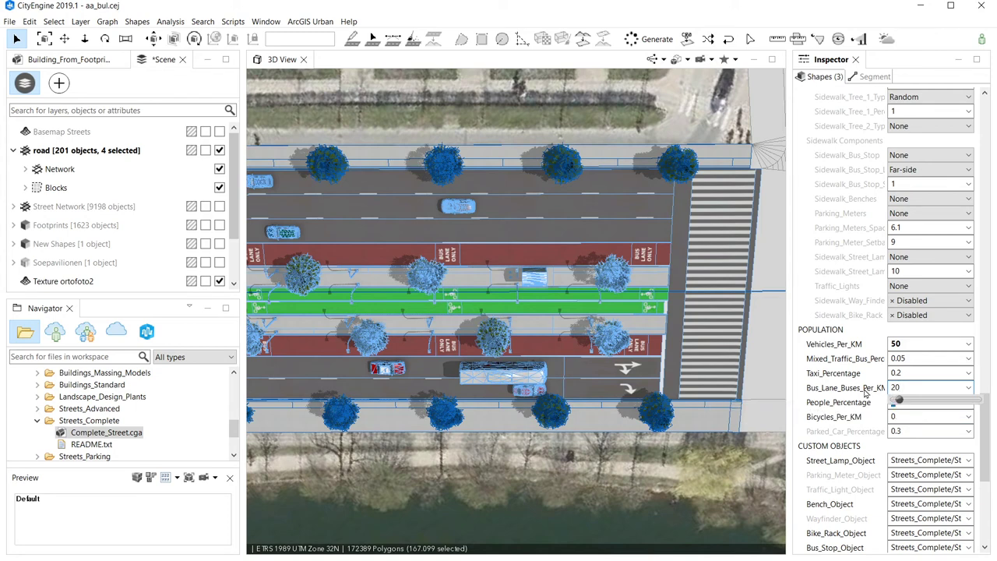
{"action": "key", "text": "Tab"}
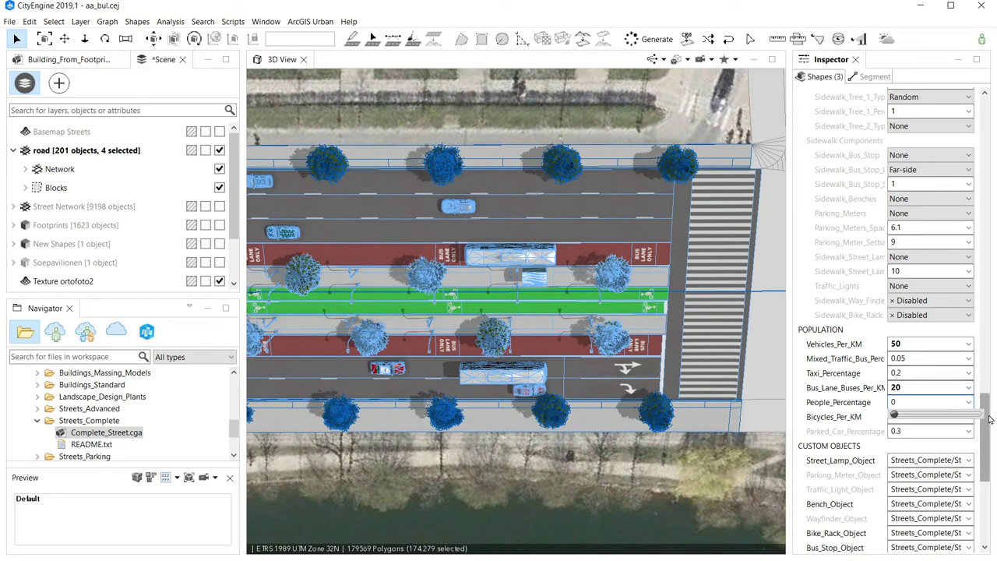
Step: Set the number of bicycles per kilometre to 200 and the people percentage to 1
{"action": "scroll", "coordinate": [989, 420], "scroll_direction": "down", "scroll_amount": 3}
{"action": "key", "text": "Tab"}
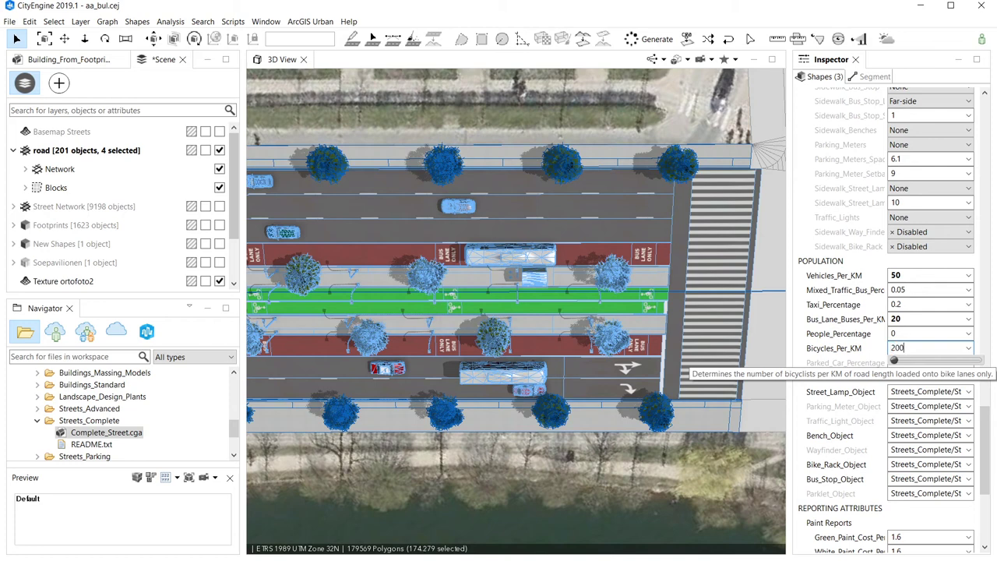
{"action": "type", "text": "200"}
{"action": "key", "text": "Return"}
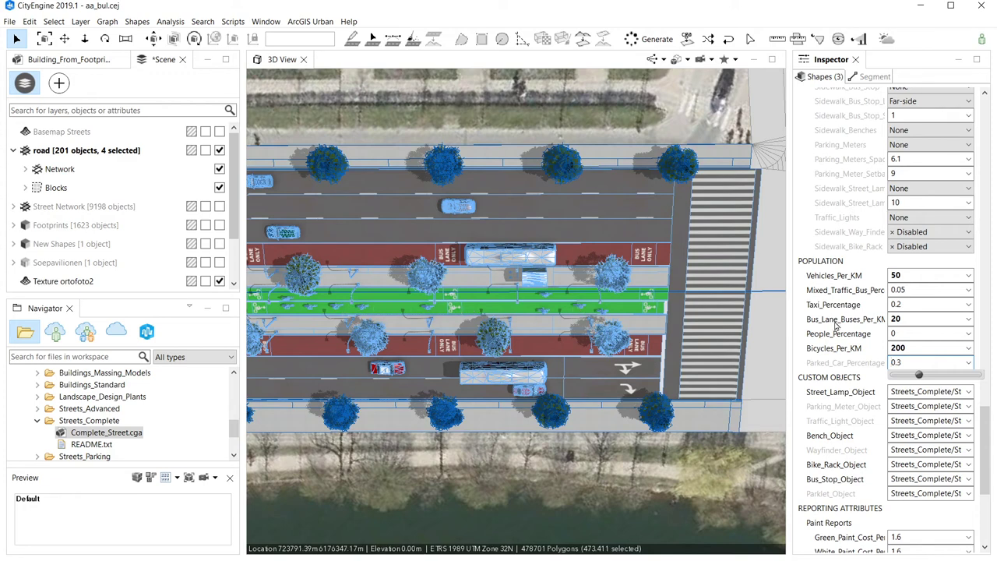
{"action": "key", "text": "ctrl+a"}
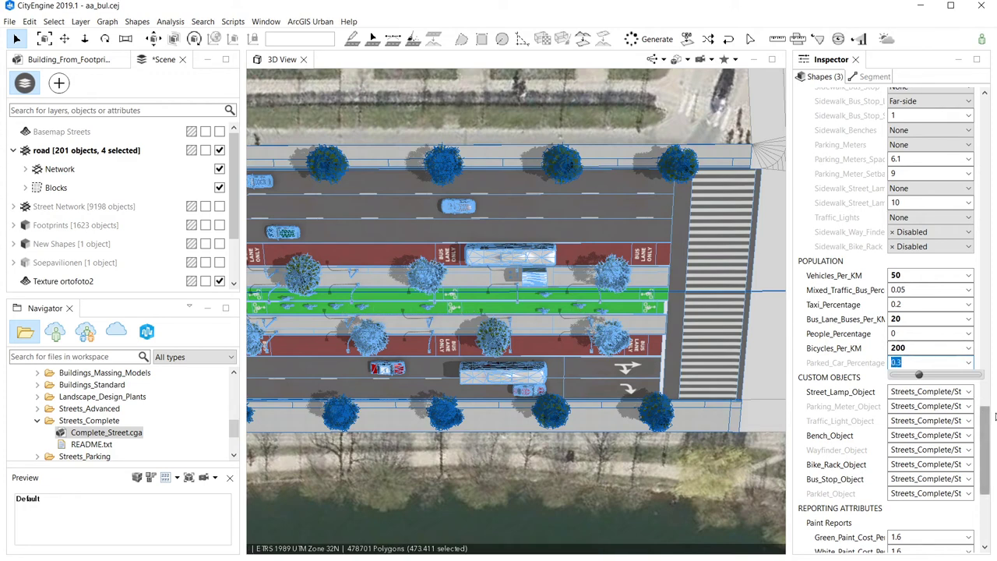
{"action": "left_click", "coordinate": [923, 336]}
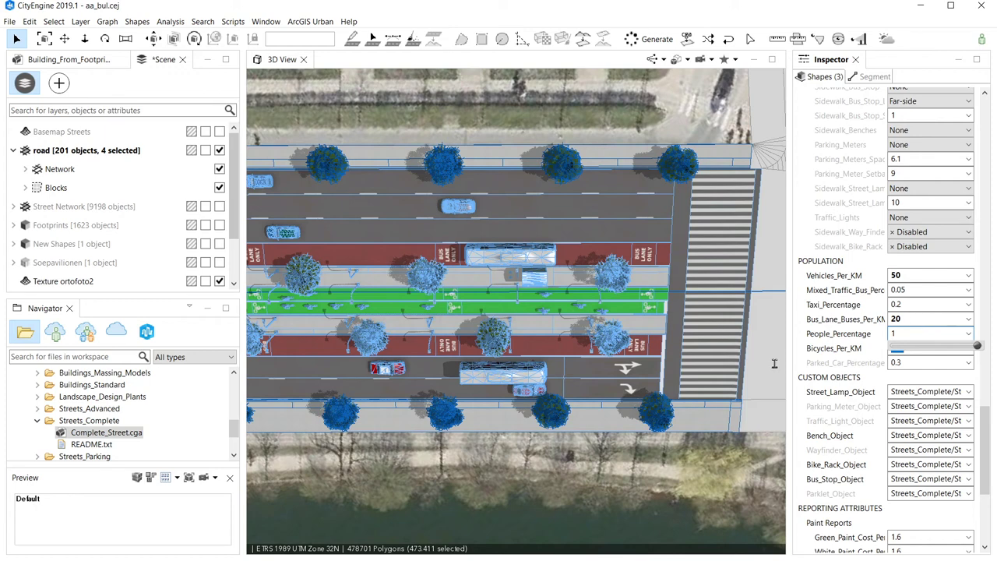
{"action": "key", "text": "Return"}
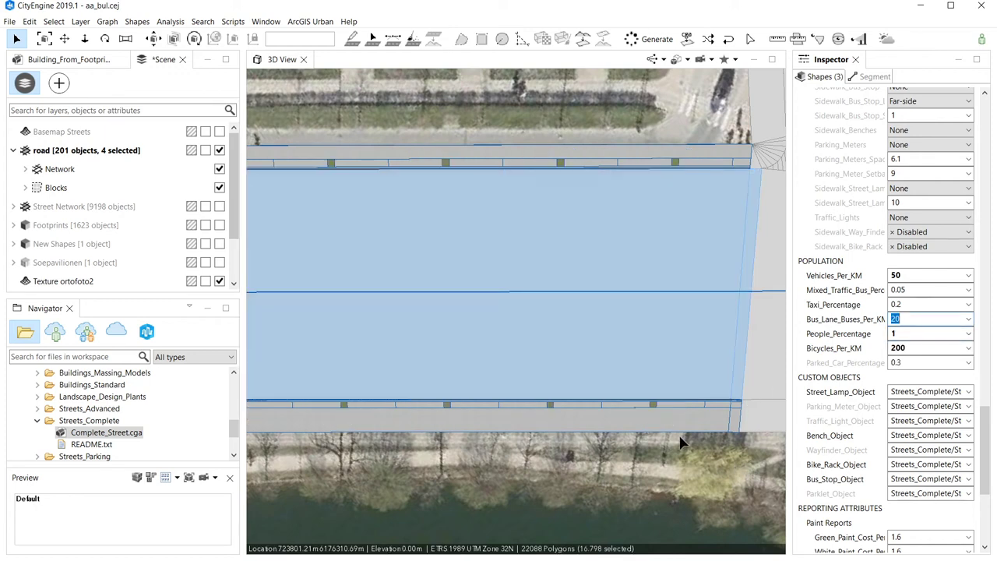
{"action": "key", "text": "shift+Tab"}
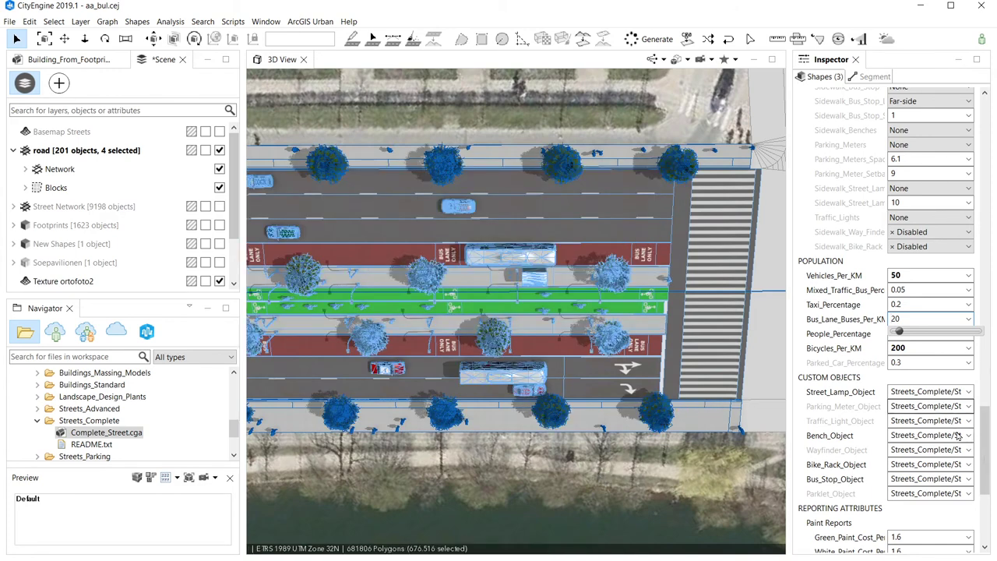
Step: Deselect the street and examine the populated boulevard in perspective, closing in on the central cycle path
{"action": "left_click_drag", "start_coordinate": [980, 441], "coordinate": [943, 276]}
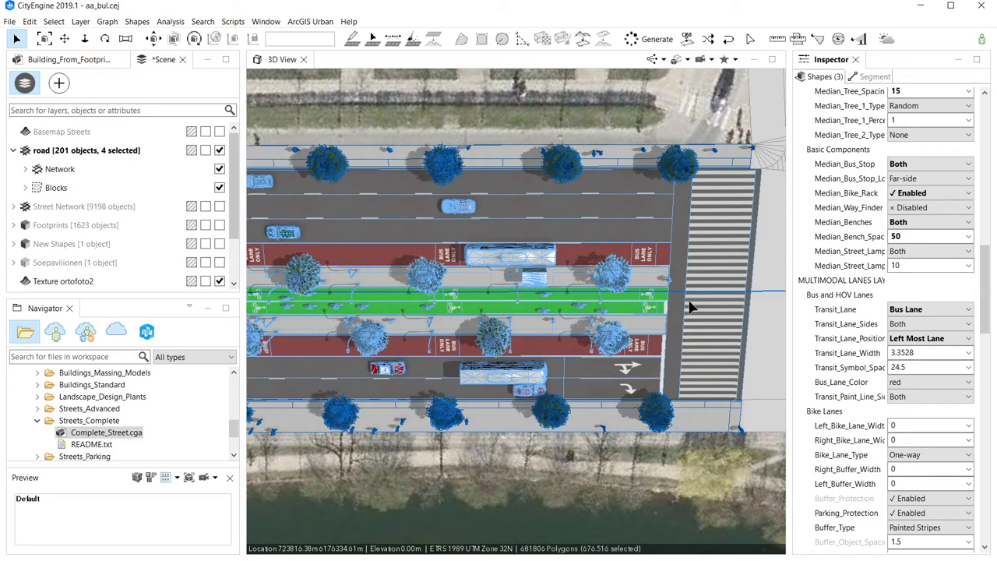
{"action": "left_click", "coordinate": [617, 107]}
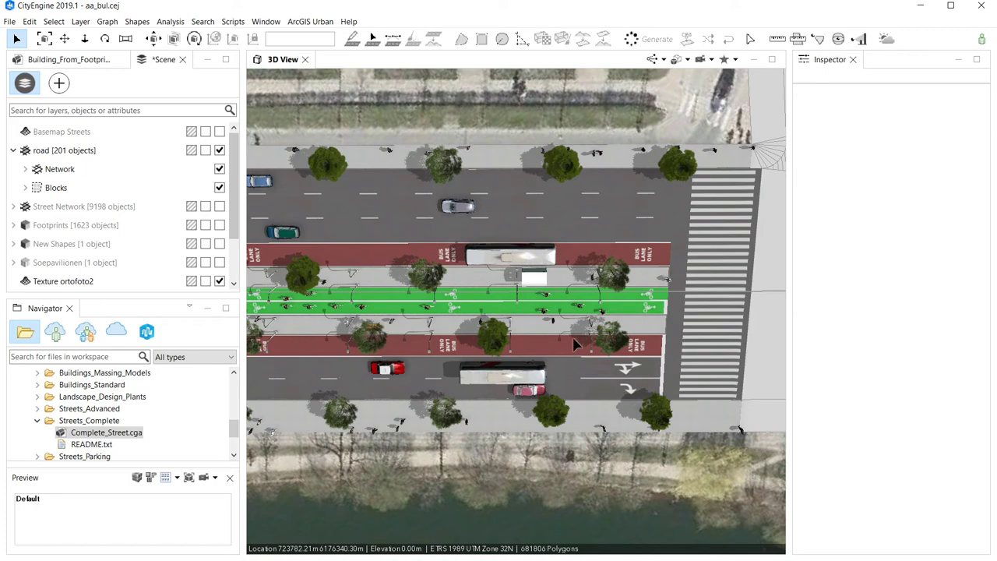
{"action": "left_click_drag", "start_coordinate": [577, 337], "coordinate": [522, 344], "text": "alt"}
{"action": "left_click_drag", "start_coordinate": [466, 291], "coordinate": [374, 228], "text": "alt"}
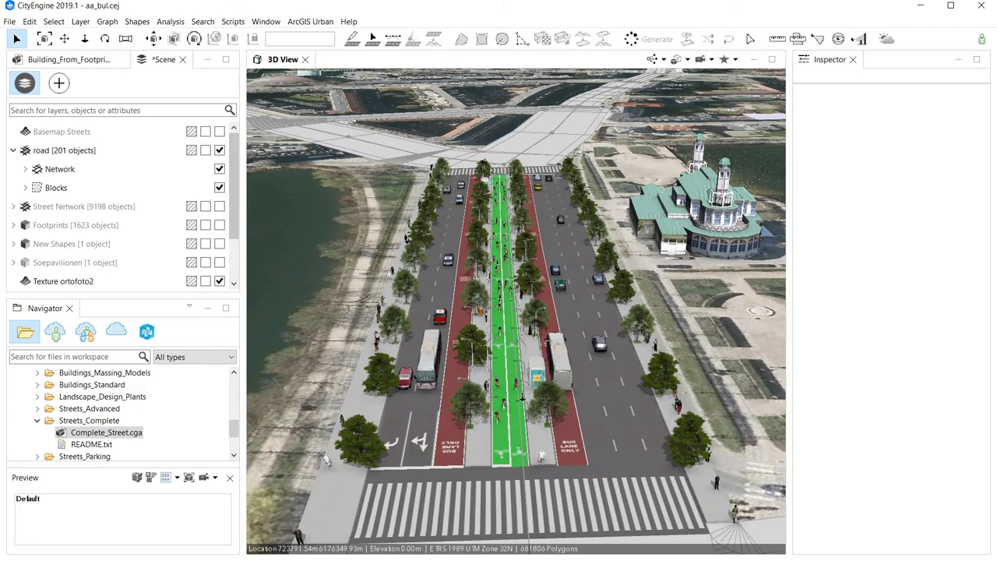
{"action": "scroll", "coordinate": [508, 399], "scroll_direction": "up", "scroll_amount": 2}
{"action": "scroll", "coordinate": [508, 400], "scroll_direction": "up", "scroll_amount": 2}
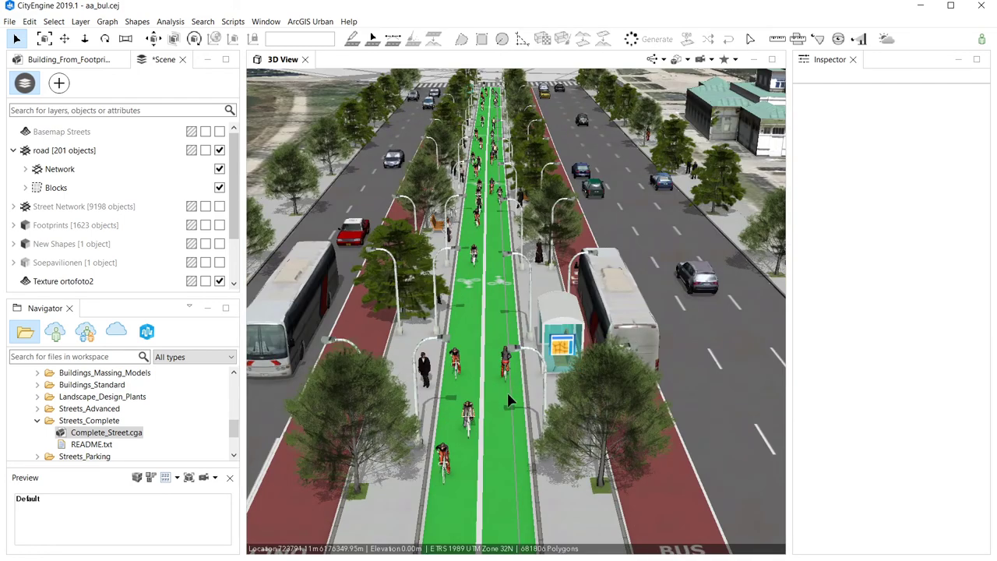
{"action": "left_click_drag", "start_coordinate": [508, 400], "coordinate": [367, 355], "text": "alt"}
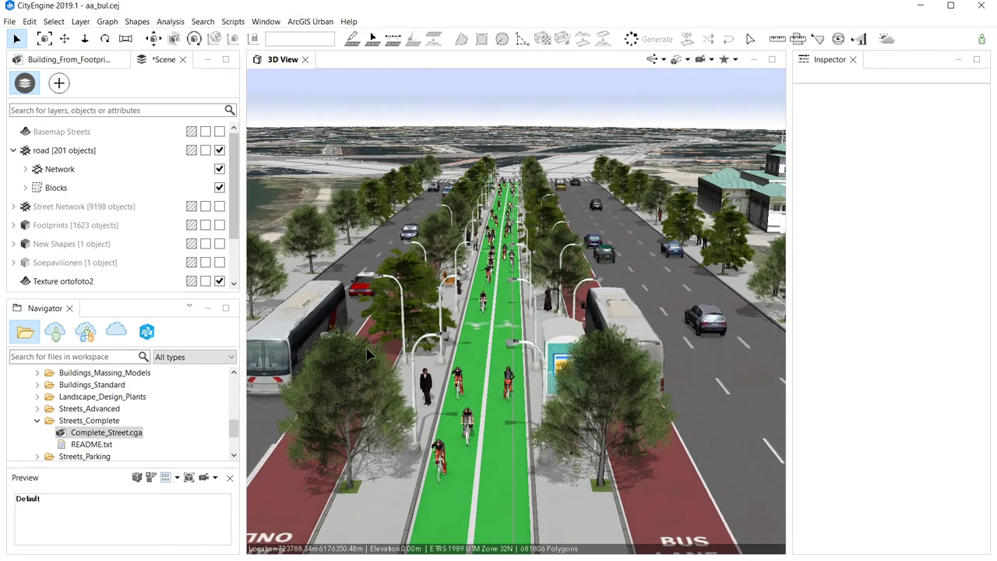
Step: Show the Shapes buildings layer around the street and view the whole boulevard with its surroundings
{"action": "scroll", "coordinate": [235, 257], "scroll_direction": "down", "scroll_amount": 1}
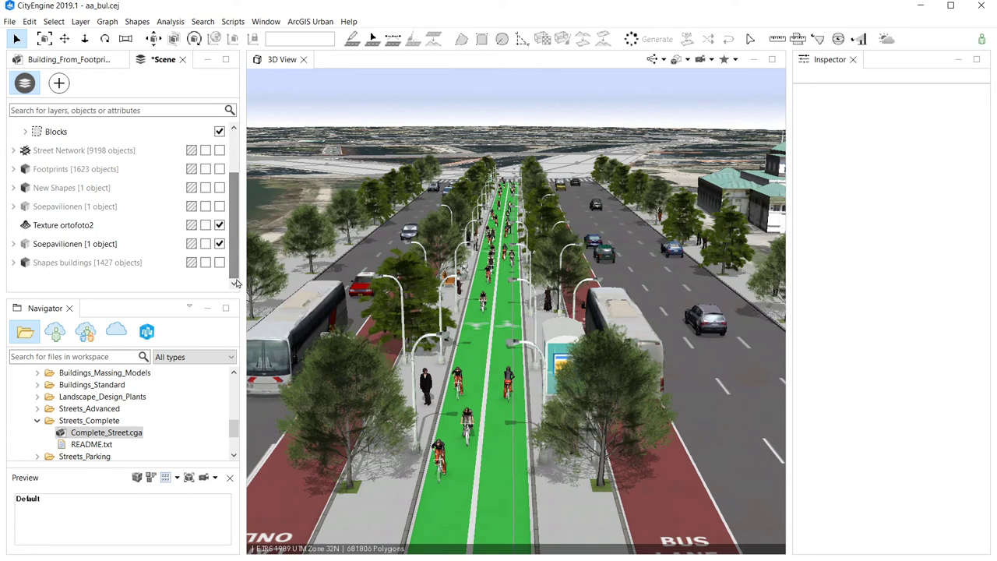
{"action": "left_click", "coordinate": [220, 263]}
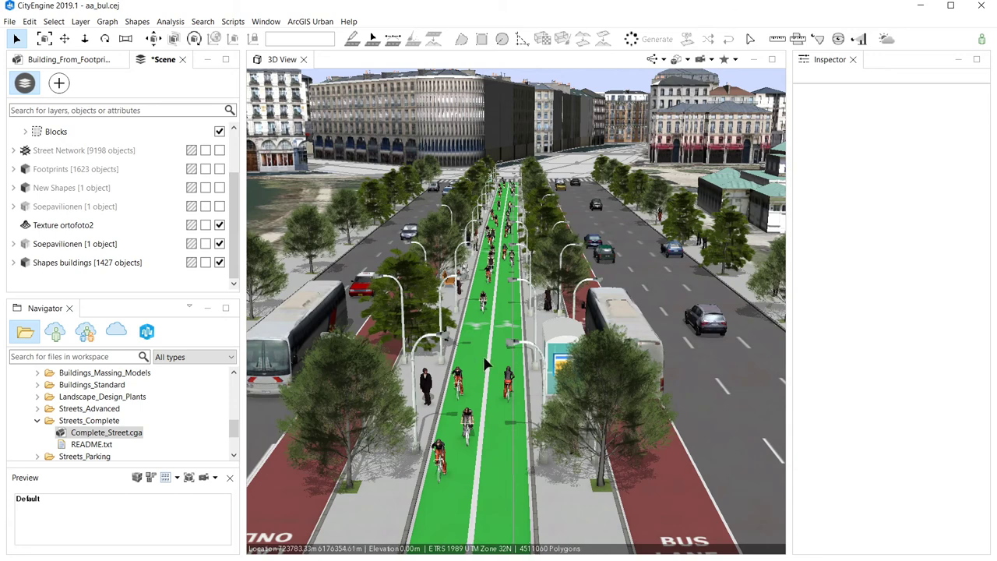
{"action": "scroll", "coordinate": [487, 366], "scroll_direction": "down", "scroll_amount": 5}
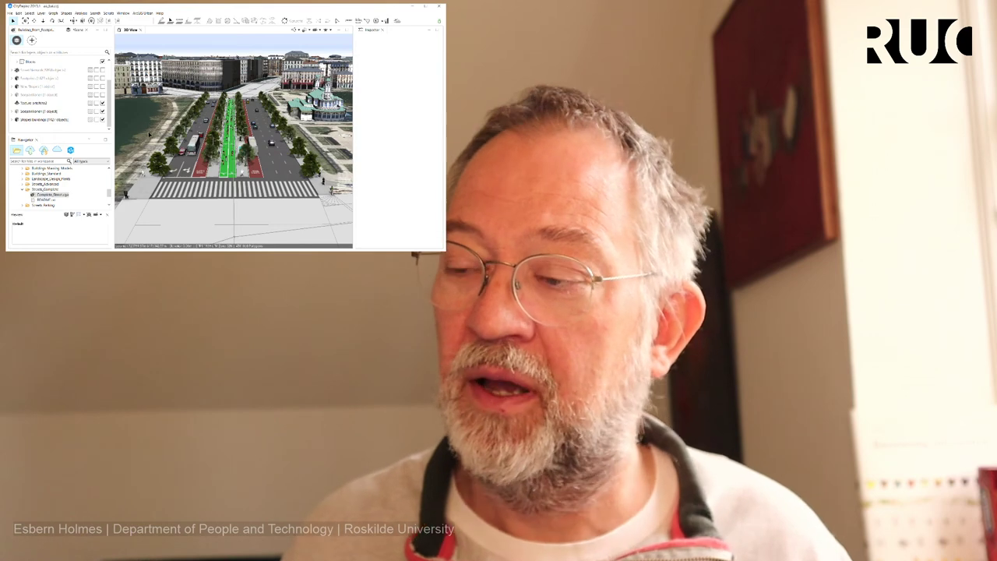
Step: Select the roadway shape and review its Complete Street attributes, from display options and road layout through sidewalk and population settings
{"action": "left_click", "coordinate": [150, 135]}
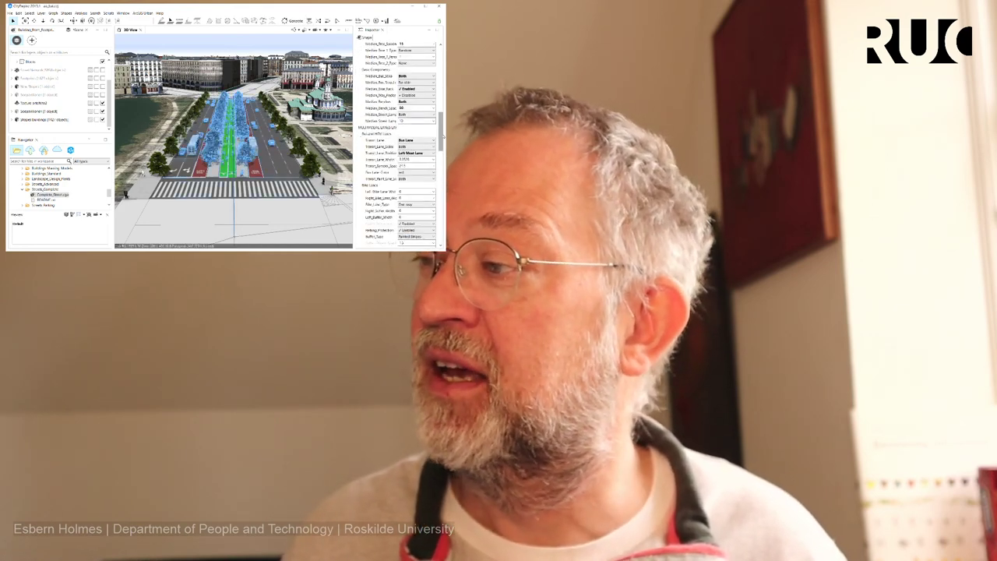
{"action": "left_click_drag", "start_coordinate": [441, 131], "coordinate": [441, 95]}
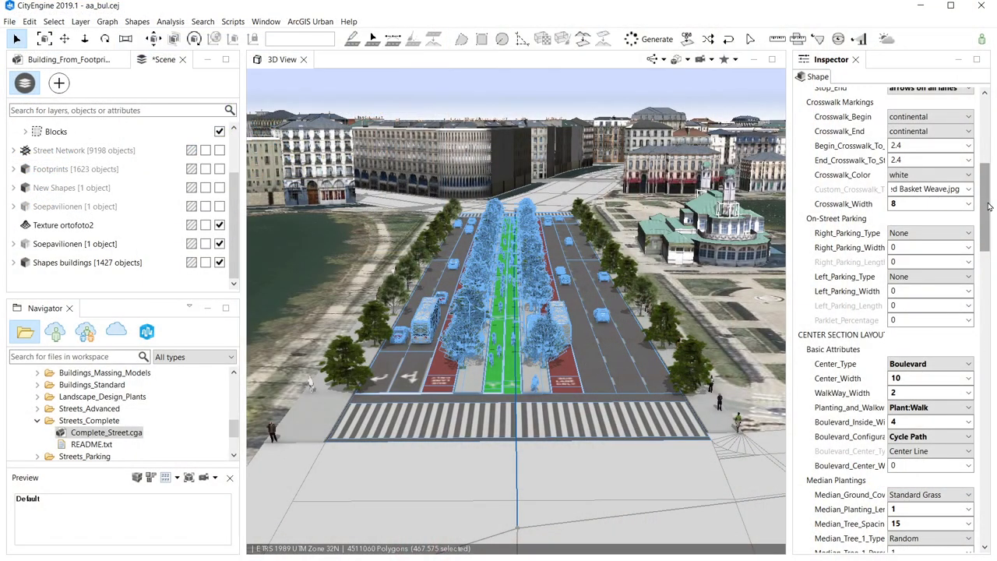
{"action": "left_click_drag", "start_coordinate": [988, 206], "coordinate": [988, 144]}
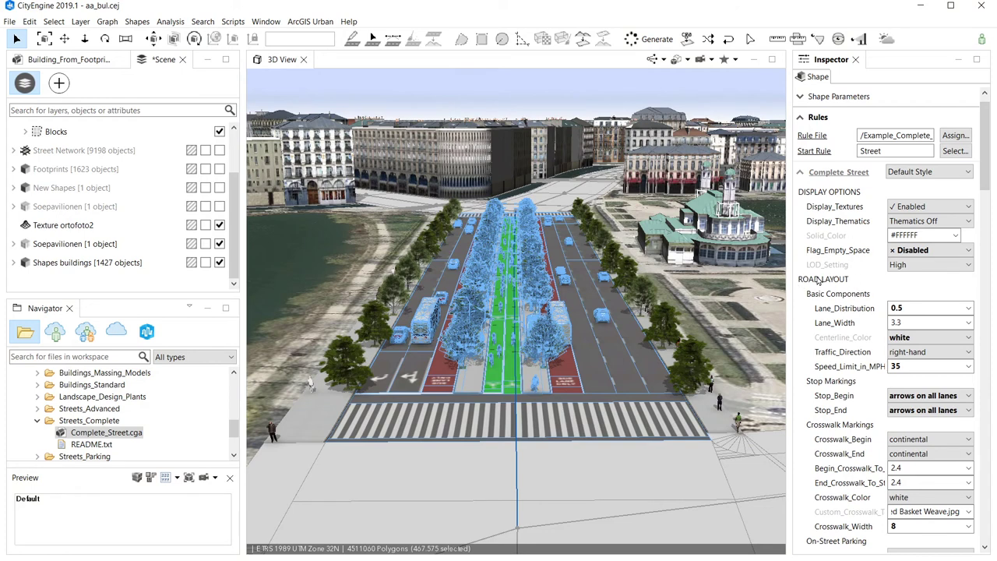
{"action": "left_click_drag", "start_coordinate": [984, 169], "coordinate": [985, 243]}
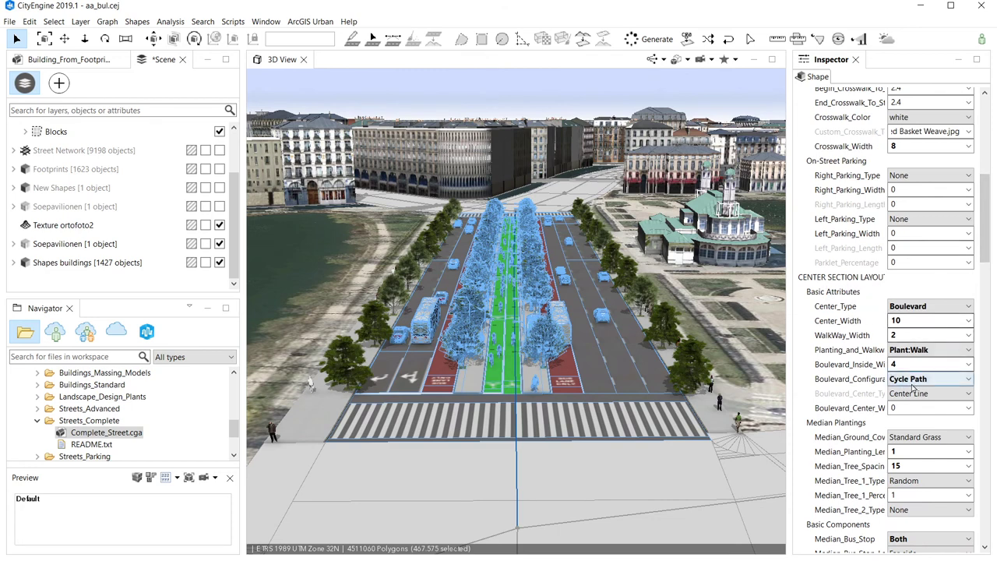
{"action": "left_click_drag", "start_coordinate": [983, 239], "coordinate": [980, 337]}
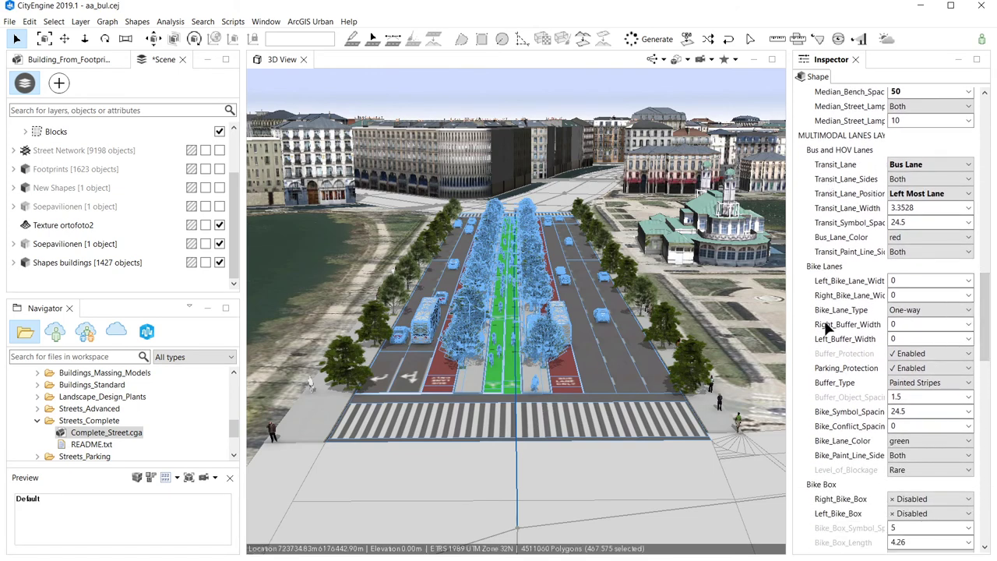
{"action": "scroll", "coordinate": [985, 319], "scroll_direction": "down", "scroll_amount": 3}
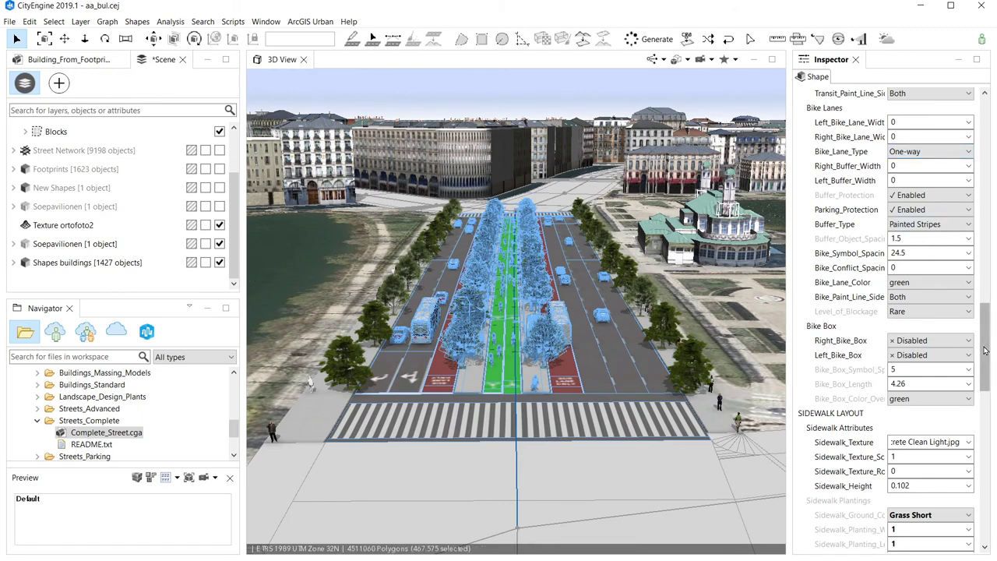
{"action": "left_click_drag", "start_coordinate": [980, 352], "coordinate": [980, 306]}
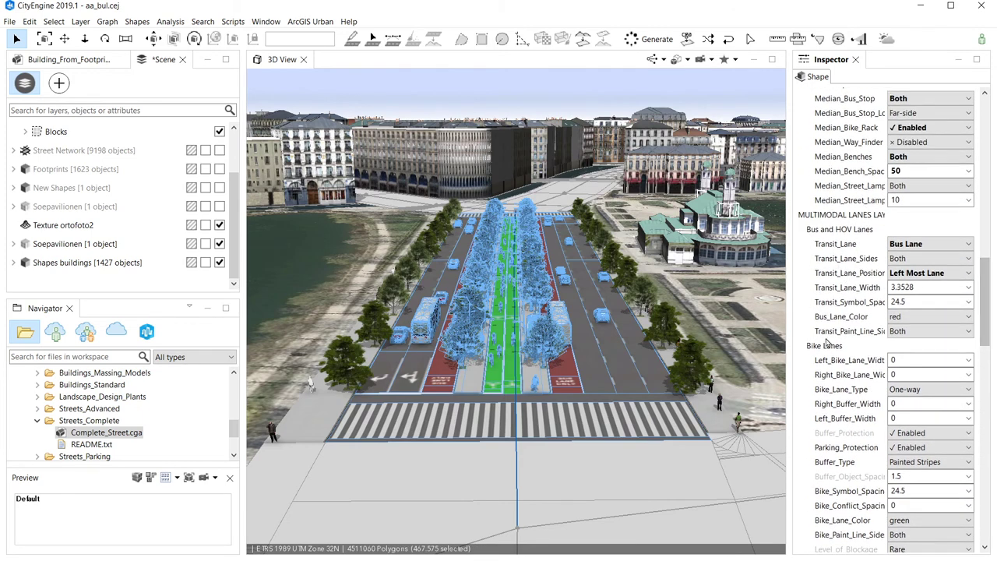
{"action": "left_click_drag", "start_coordinate": [991, 351], "coordinate": [989, 383]}
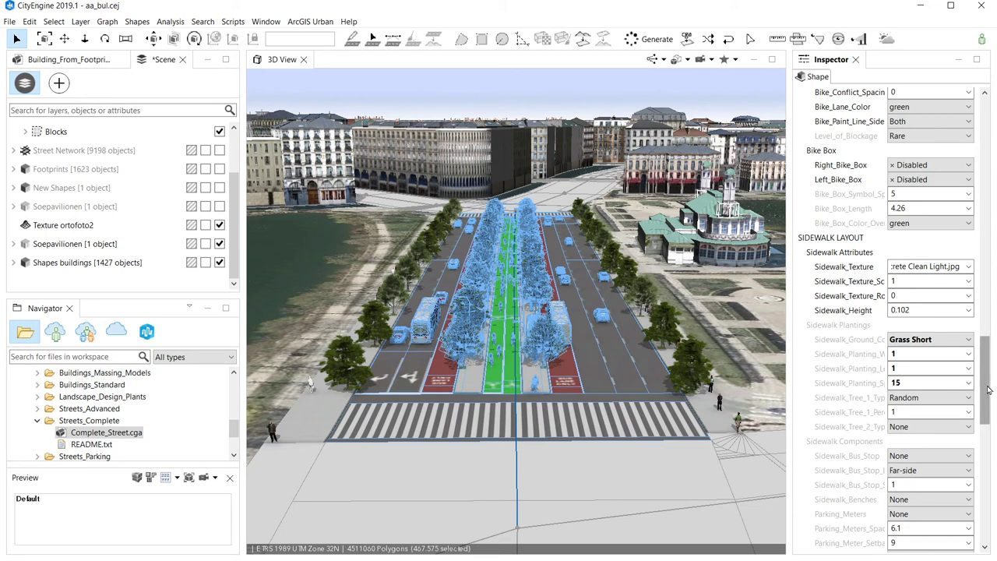
{"action": "left_click_drag", "start_coordinate": [992, 389], "coordinate": [994, 460]}
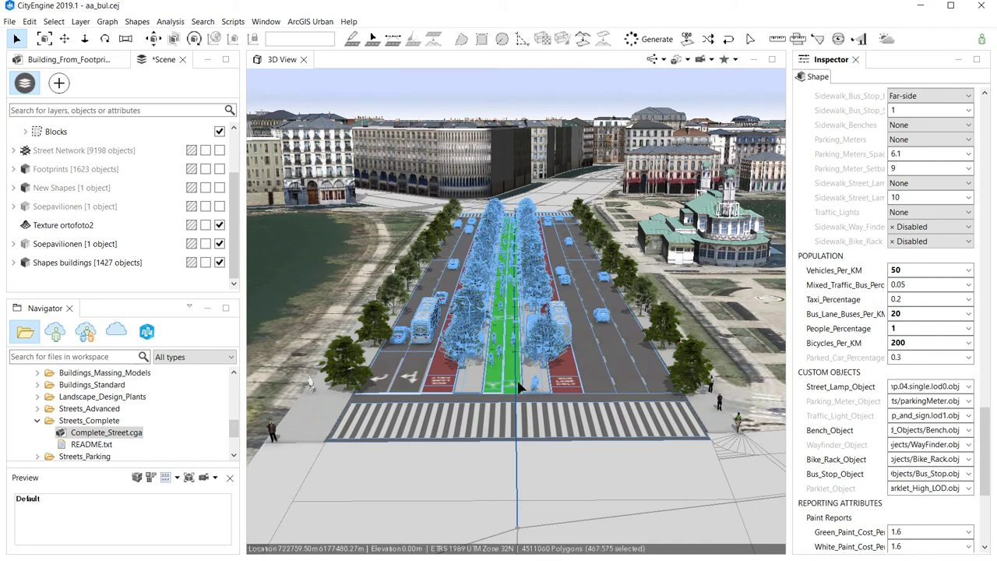
Step: Inspect the street parameters of the centreline segment and the intersection parameters of the node in front of the crosswalk
{"action": "left_click", "coordinate": [519, 484]}
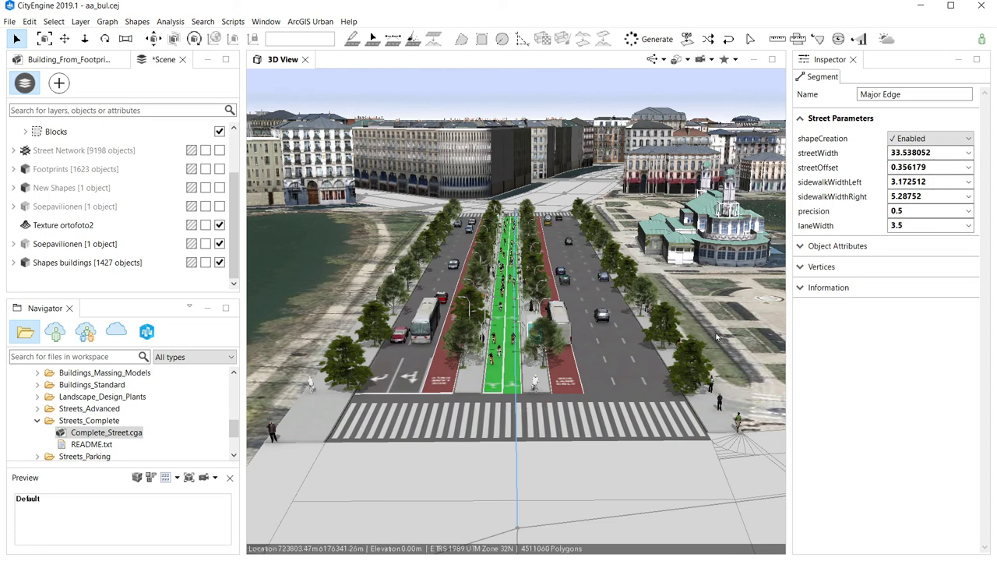
{"action": "left_click", "coordinate": [518, 529]}
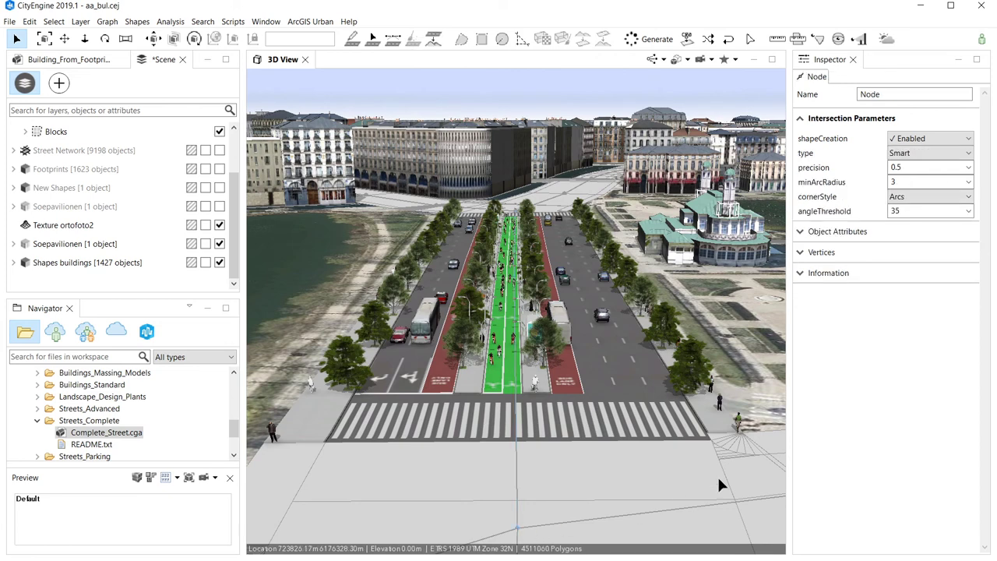
Step: Try the Roundabout intersection type on the selected node, and set the type to Crossing instead
{"action": "left_click", "coordinate": [962, 154]}
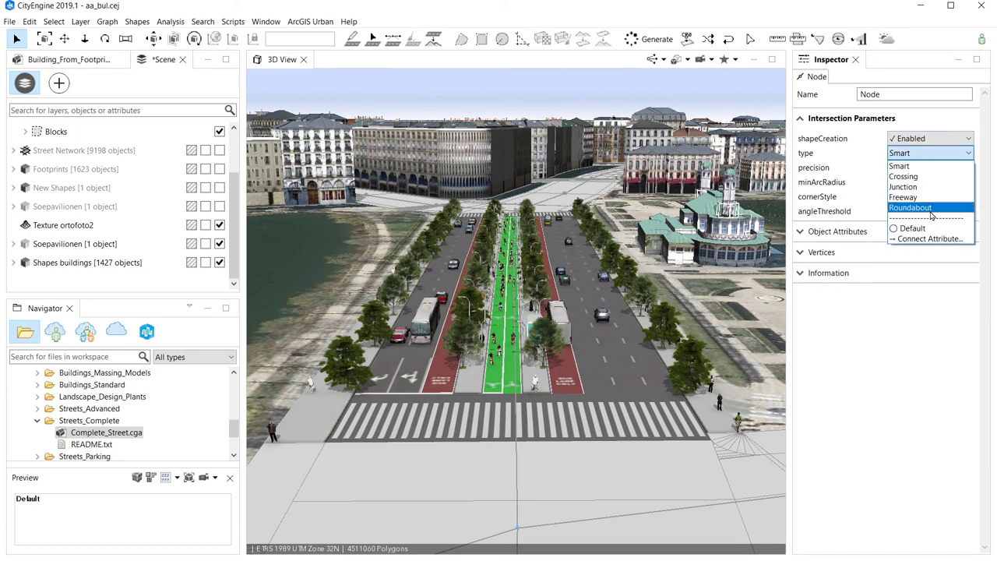
{"action": "left_click", "coordinate": [933, 209]}
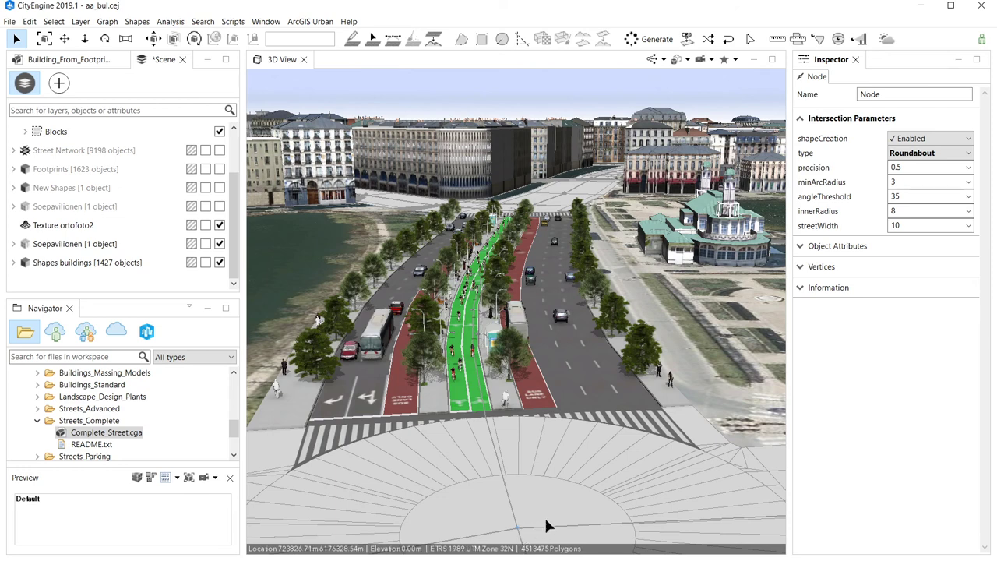
{"action": "left_click", "coordinate": [964, 155]}
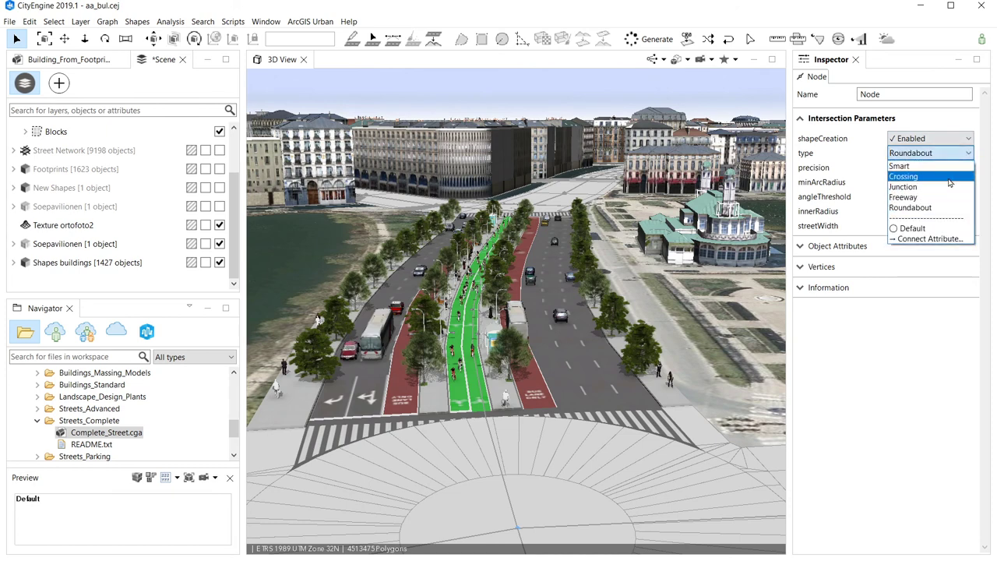
{"action": "left_click", "coordinate": [949, 177]}
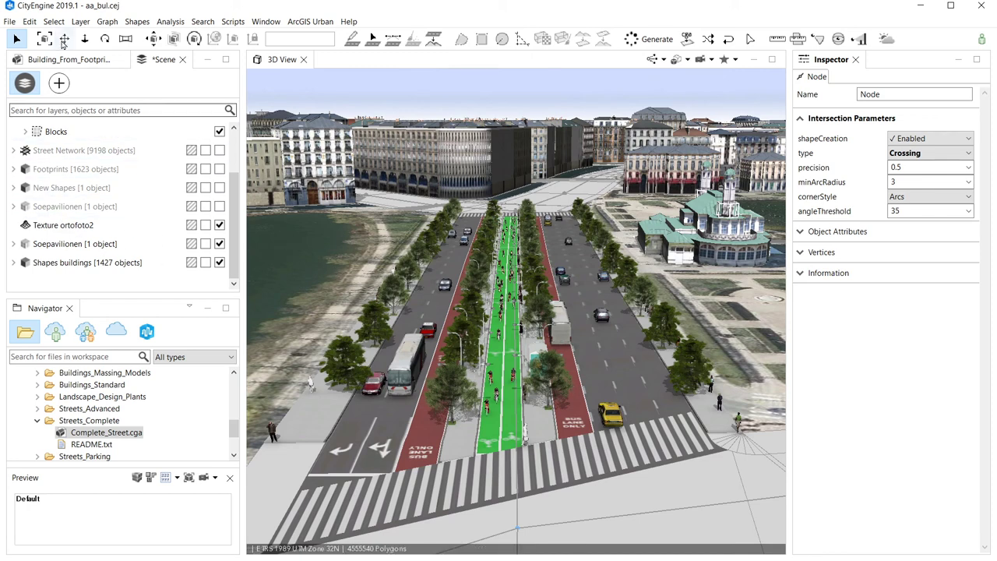
Step: Review the packages available in the ESRI.lib manager, mark all of them, and close the manager without updating
{"action": "left_click", "coordinate": [10, 22]}
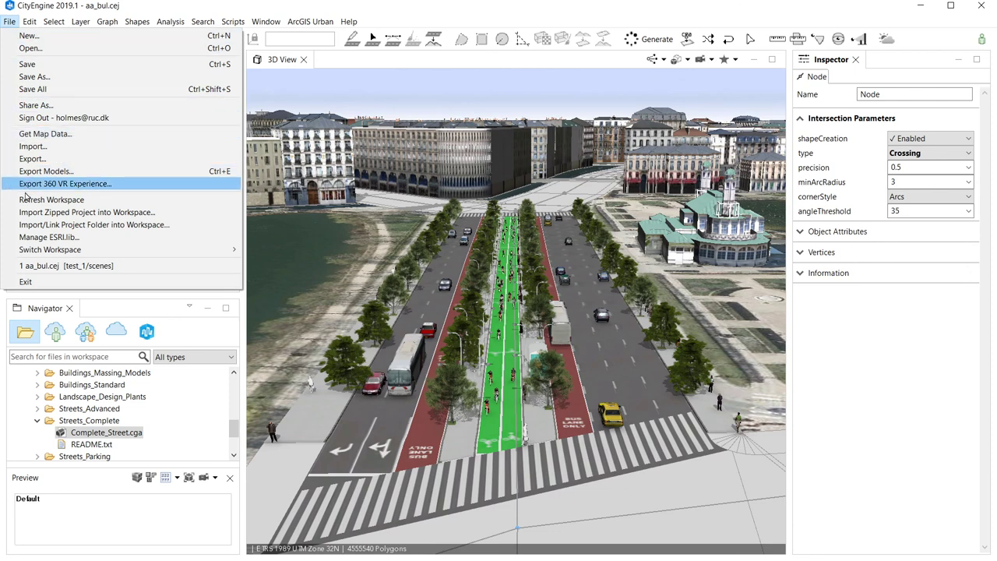
{"action": "left_click", "coordinate": [60, 239]}
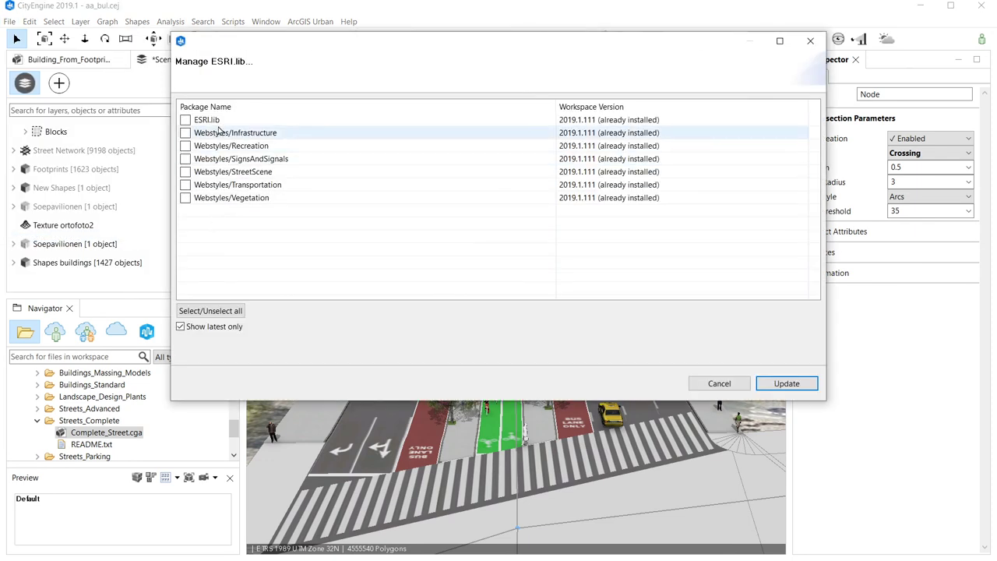
{"action": "left_click", "coordinate": [209, 311]}
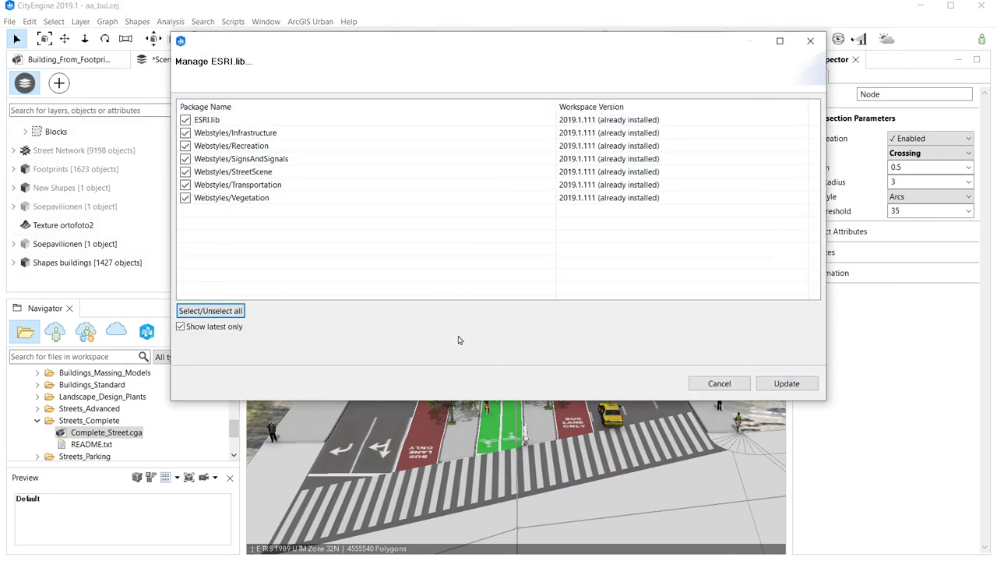
{"action": "left_click", "coordinate": [810, 40]}
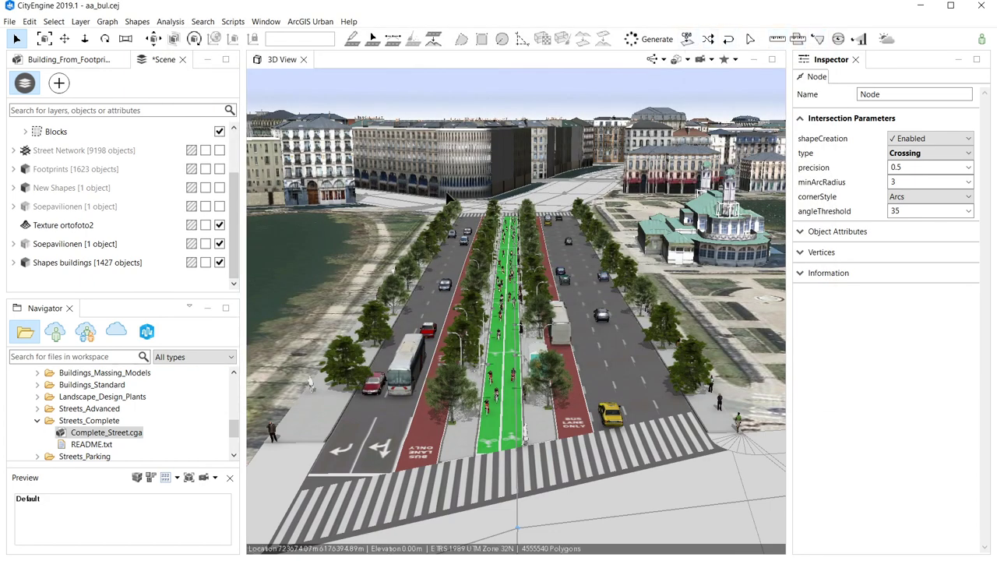